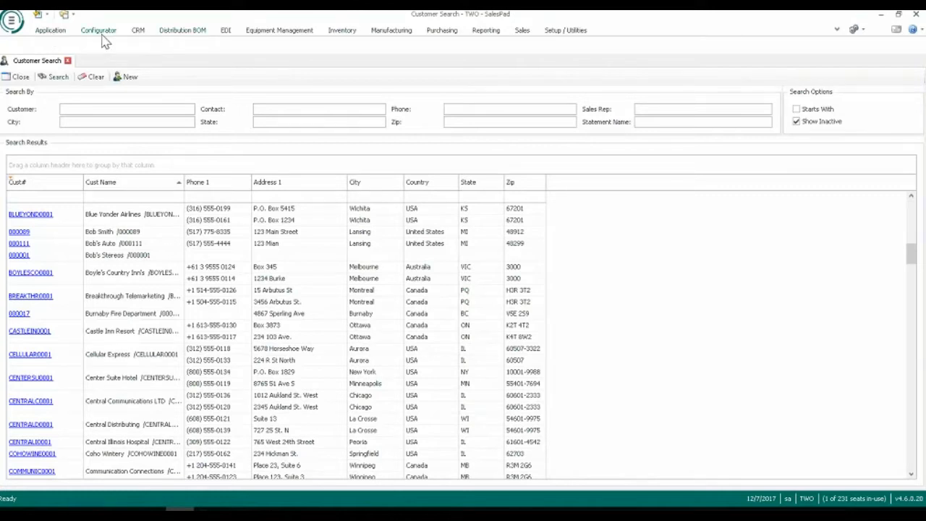
{"action": "left_click", "coordinate": [61, 31]}
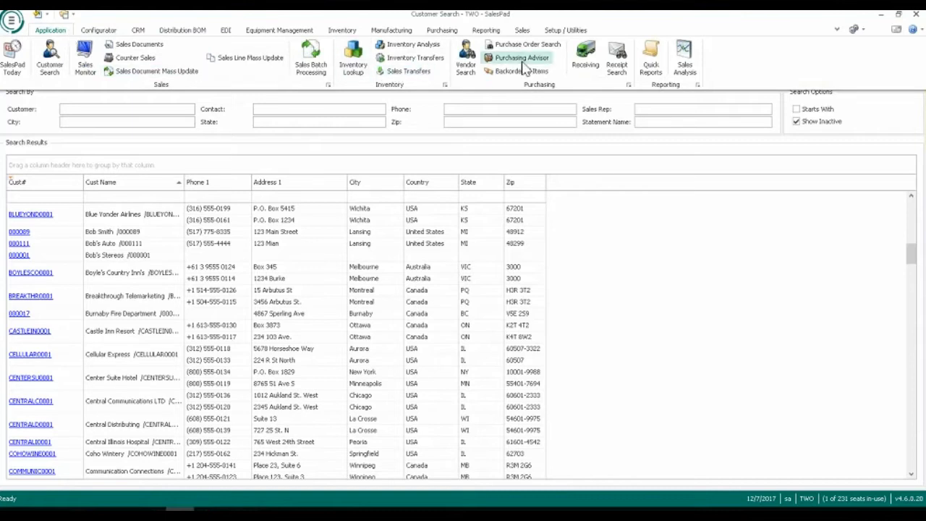
{"action": "left_click", "coordinate": [61, 33]}
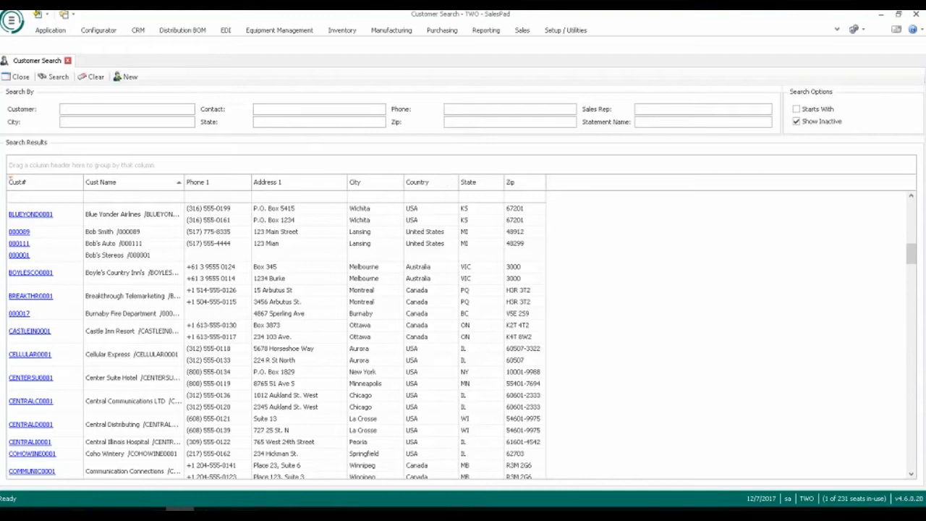
Open the Security Editor and clear the "Con" name filter from the security list.
{"action": "left_click", "coordinate": [11, 21]}
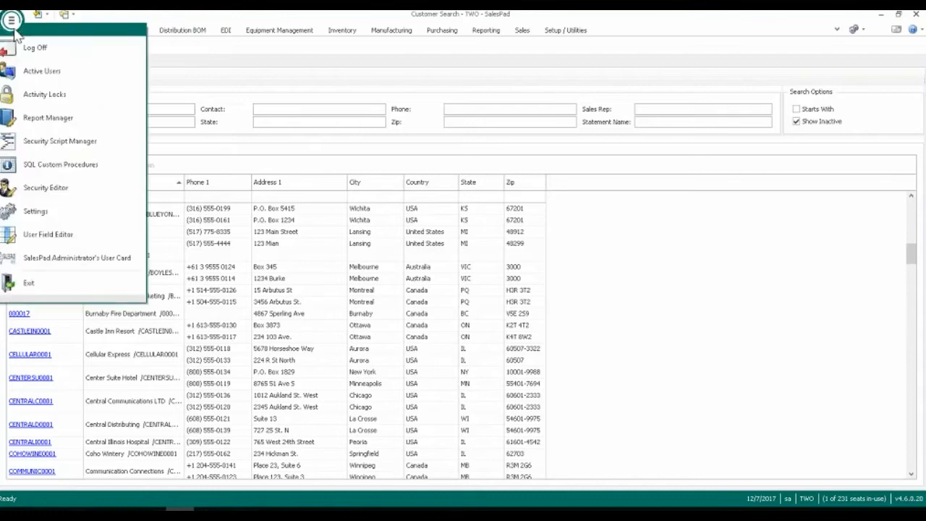
{"action": "left_click", "coordinate": [52, 186]}
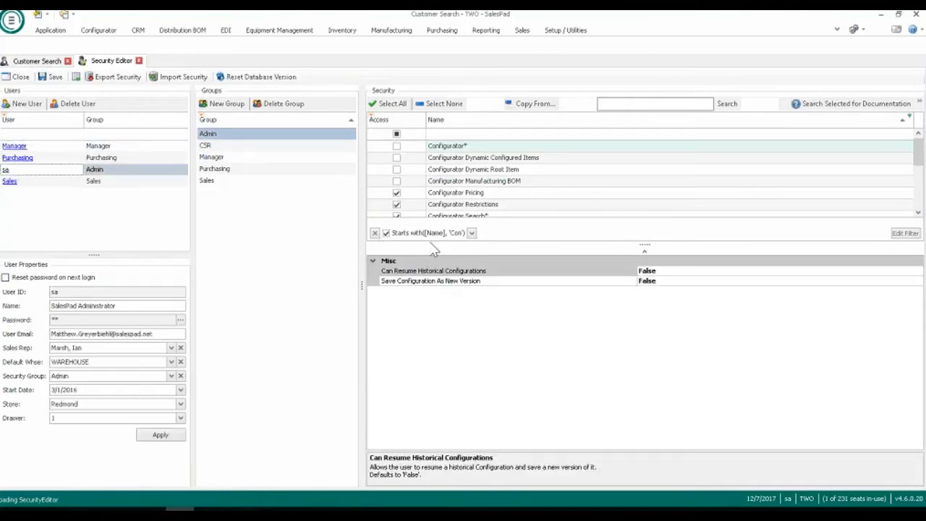
{"action": "scroll", "coordinate": [490, 207], "scroll_direction": "down", "scroll_amount": 2}
{"action": "scroll", "coordinate": [489, 207], "scroll_direction": "down", "scroll_amount": 3}
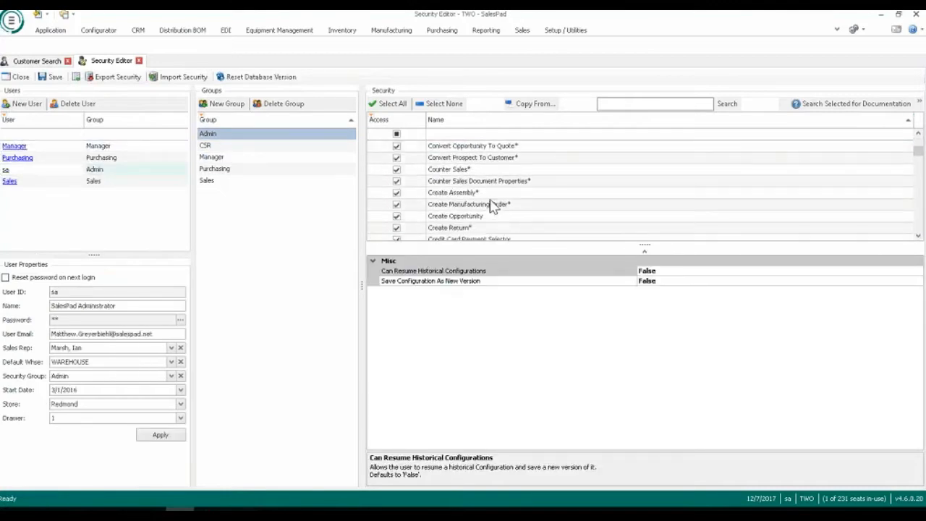
Filter the security names by "Sales" and close the Security Editor.
{"action": "left_click", "coordinate": [440, 135]}
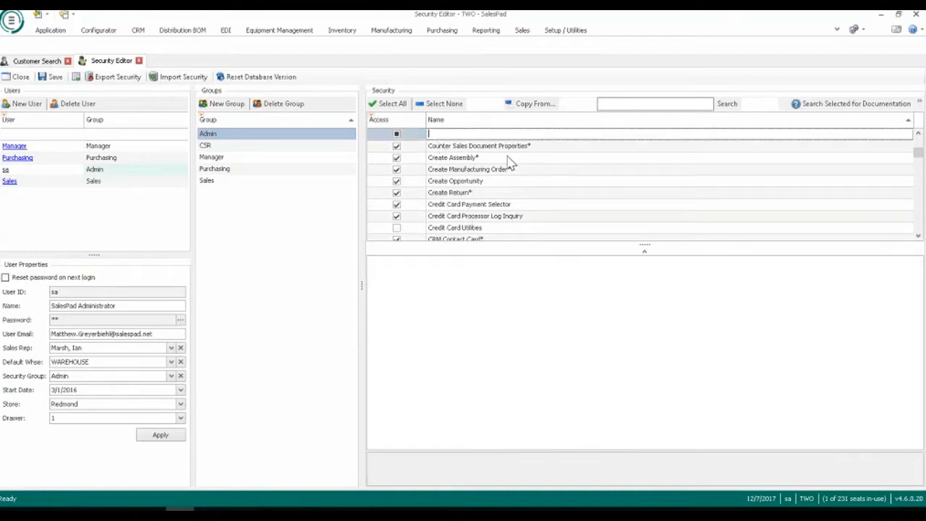
{"action": "type", "text": "Sale"}
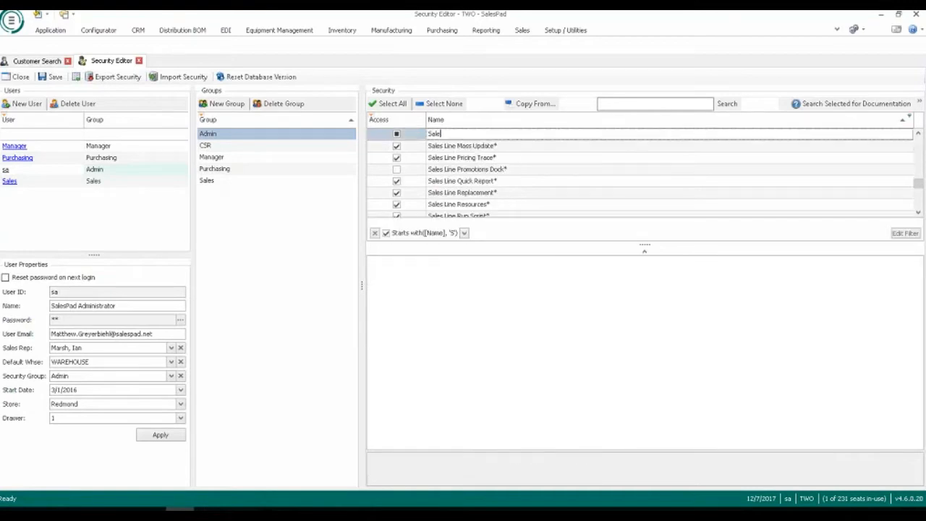
{"action": "type", "text": "s"}
{"action": "left_click", "coordinate": [139, 61]}
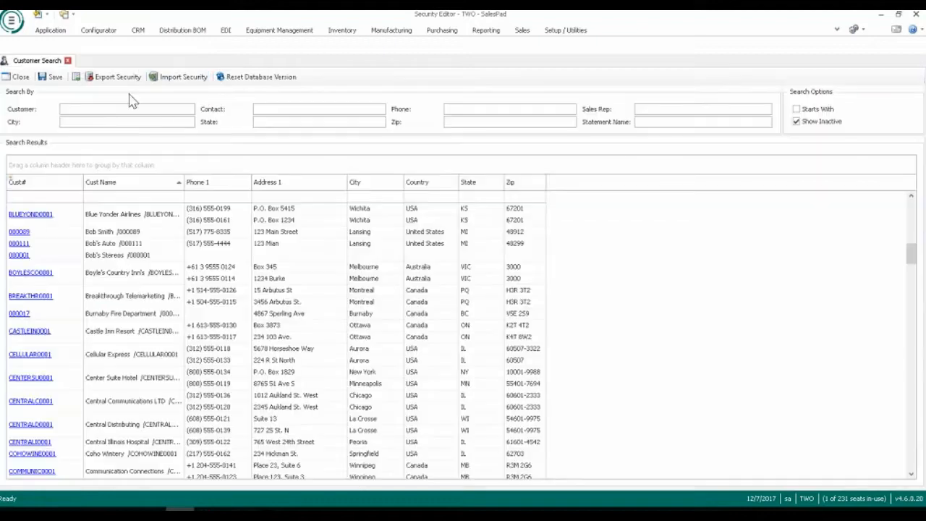
Search for customers matching "Auto".
{"action": "left_click", "coordinate": [86, 109]}
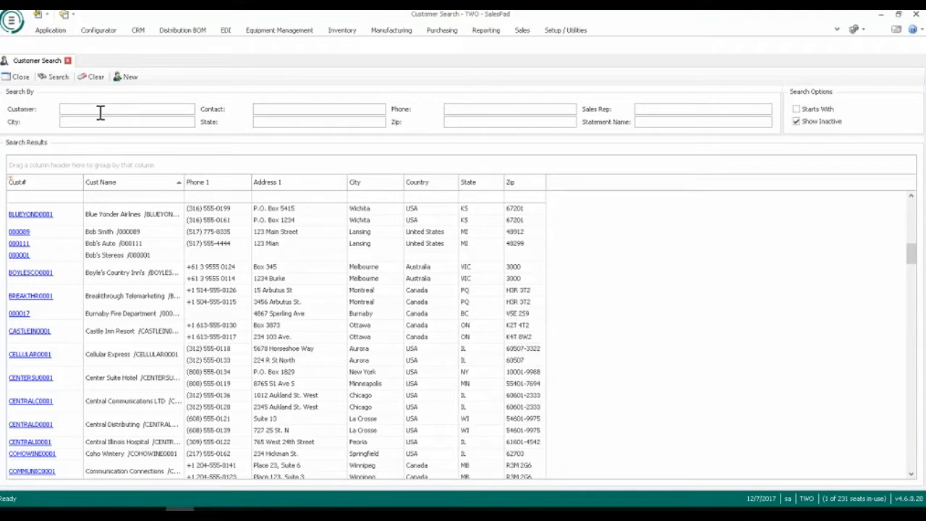
{"action": "type", "text": "Auto"}
{"action": "key", "text": "Return"}
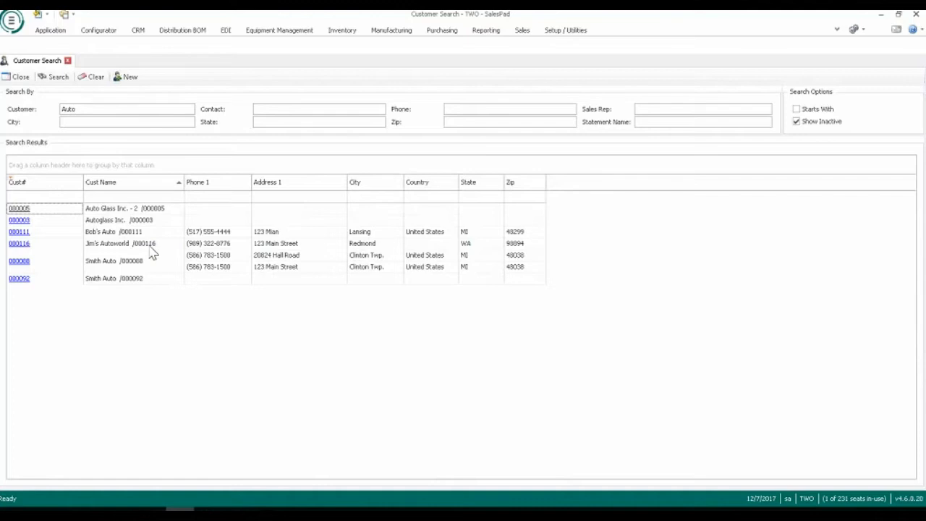
Narrow the customer search to phone numbers with 517.
{"action": "left_click", "coordinate": [448, 107]}
{"action": "type", "text": "517"}
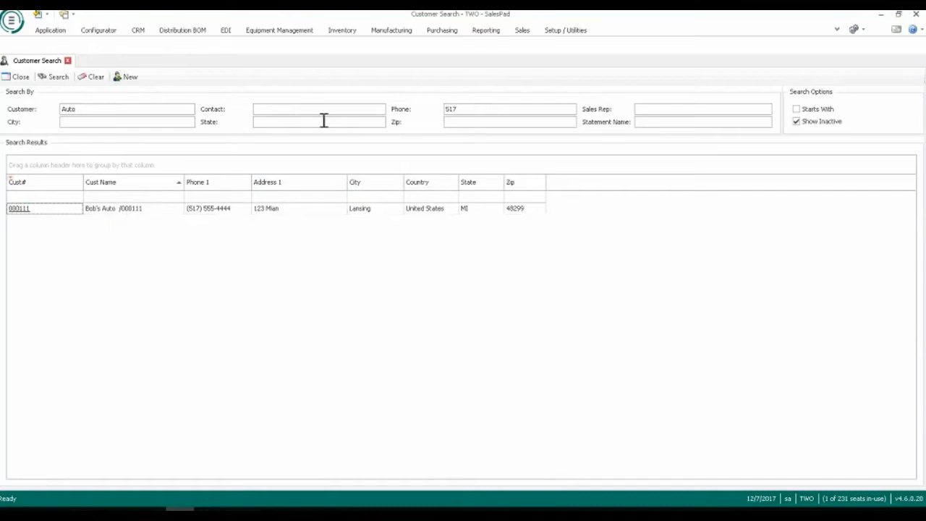
Clear the phone and customer criteria and rerun the search to list all customers.
{"action": "left_click_drag", "start_coordinate": [465, 110], "coordinate": [403, 116]}
{"action": "key", "text": "BackSpace"}
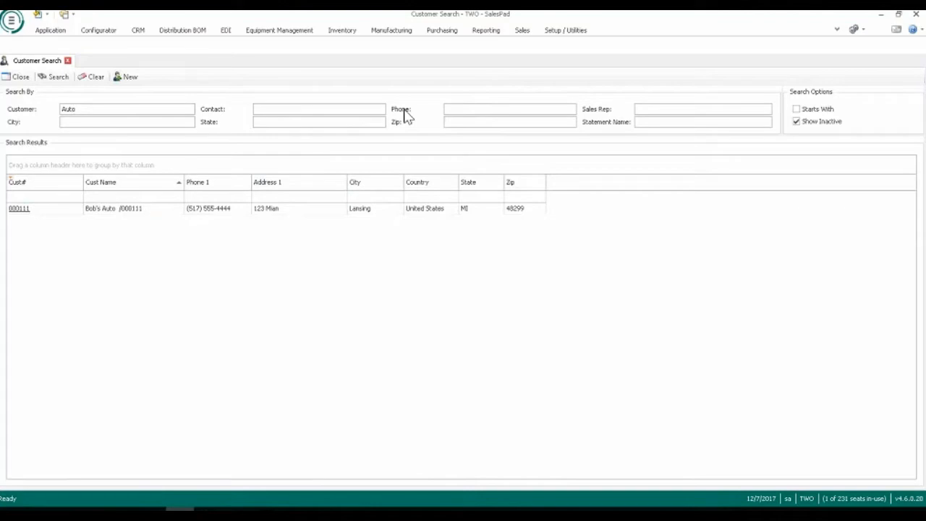
{"action": "left_click_drag", "start_coordinate": [86, 108], "coordinate": [42, 116]}
{"action": "key", "text": "BackSpace"}
{"action": "key", "text": "Return"}
{"action": "scroll", "coordinate": [253, 315], "scroll_direction": "down", "scroll_amount": 6}
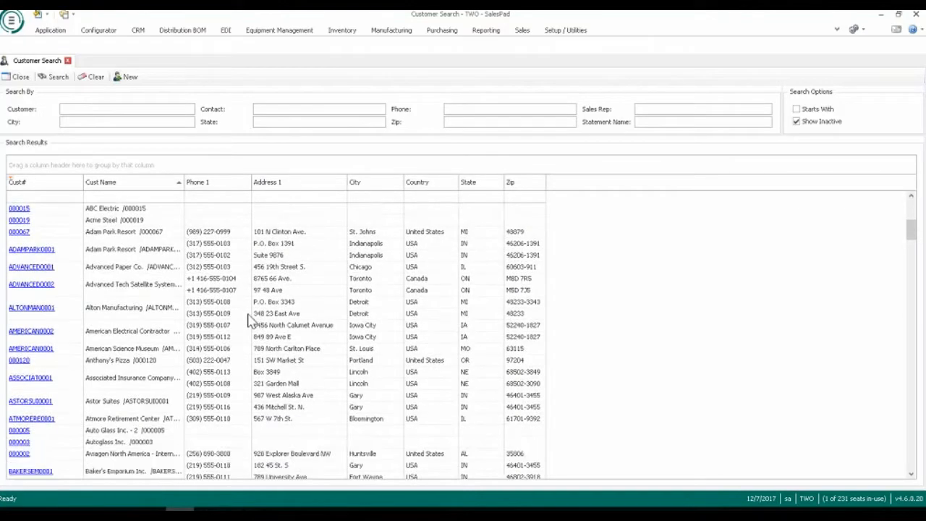
Filter the Address 1 column of the search results by the partial street address.
{"action": "left_click", "coordinate": [53, 199]}
{"action": "left_click", "coordinate": [261, 198]}
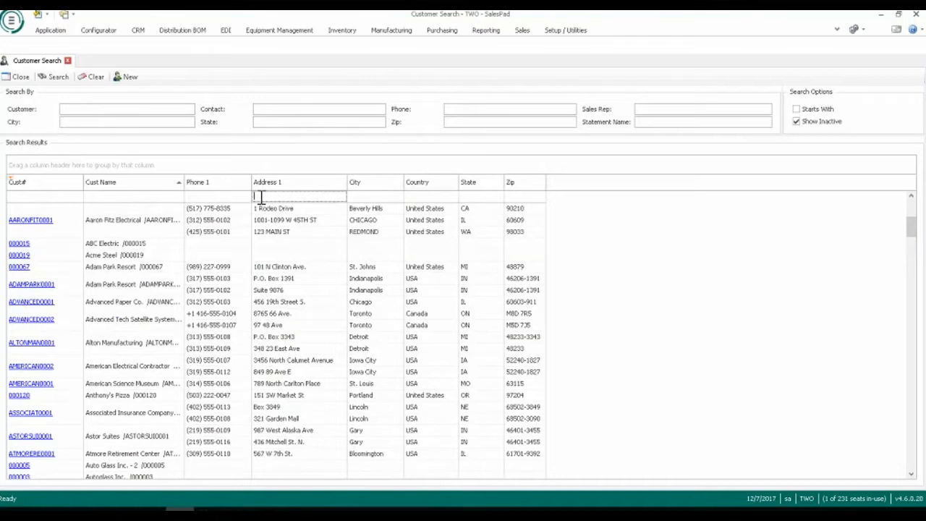
{"action": "type", "text": "123 M"}
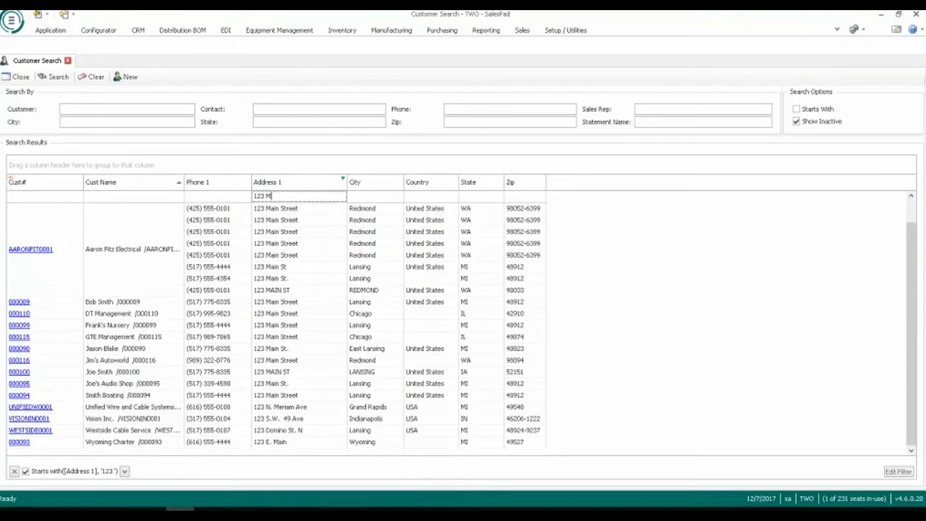
{"action": "type", "text": "ain"}
Narrow the filtered results to State WA and Phone 1 numbers starting with 989.
{"action": "key", "text": "Tab"}
{"action": "key", "text": "Tab"}
{"action": "key", "text": "Tab"}
{"action": "type", "text": "WA"}
{"action": "left_click", "coordinate": [199, 196]}
{"action": "type", "text": "989"}
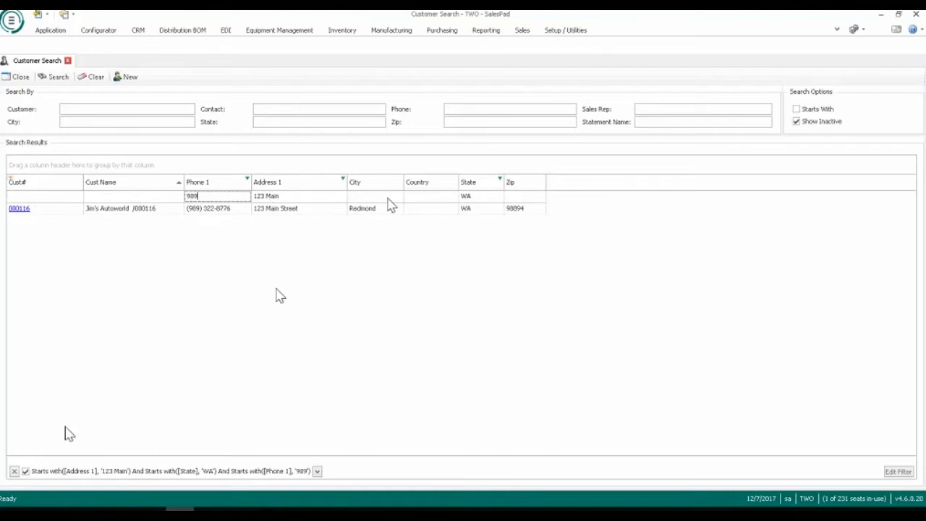
Clear all column filters from the customer search results.
{"action": "left_click", "coordinate": [14, 470]}
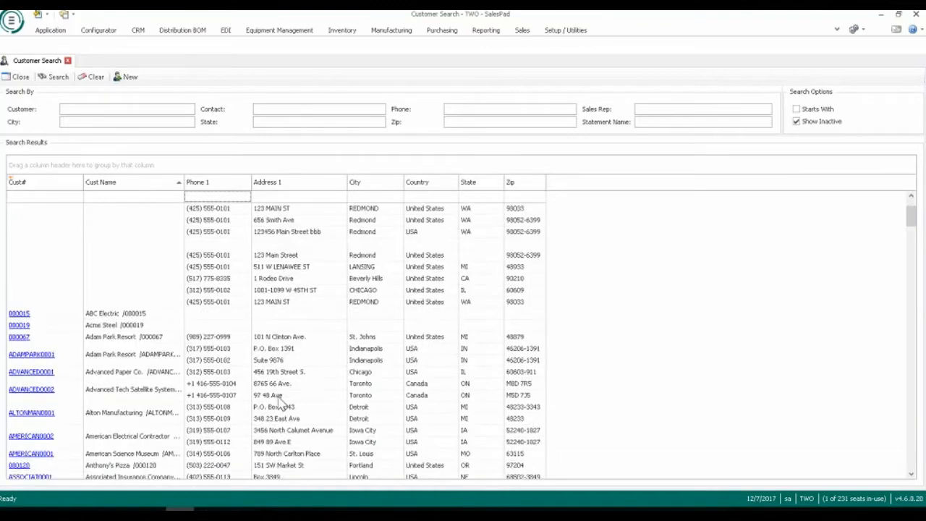
{"action": "scroll", "coordinate": [283, 405], "scroll_direction": "down", "scroll_amount": 1}
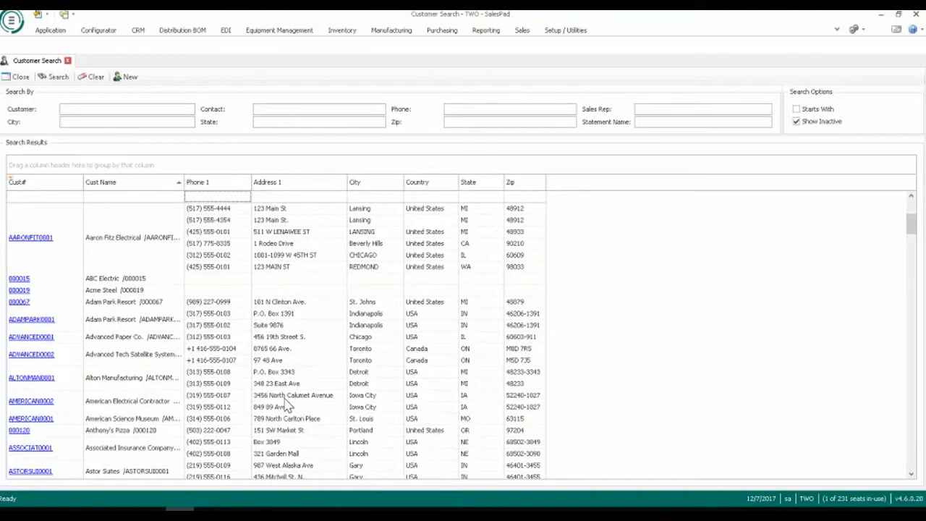
Add the Channel column between Phone 1 and Address 1 using the Column Chooser.
{"action": "right_click", "coordinate": [311, 190]}
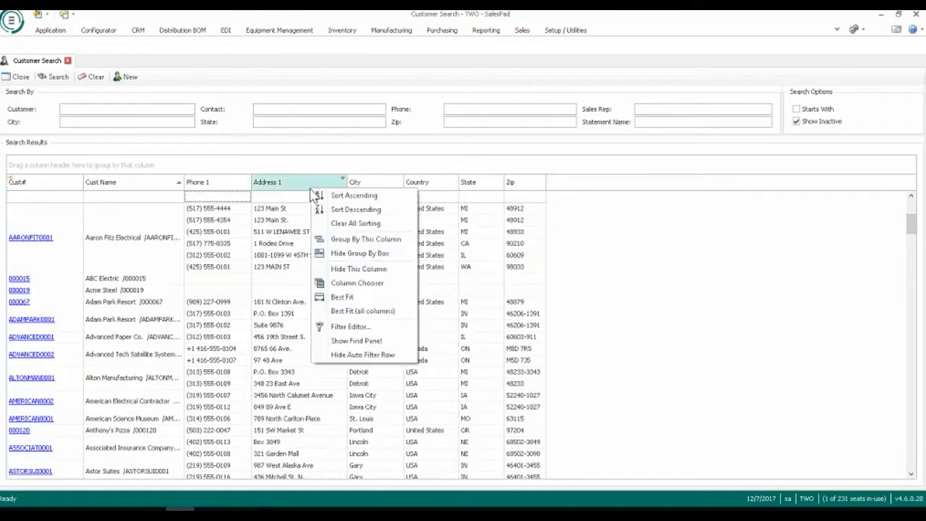
{"action": "left_click", "coordinate": [379, 285]}
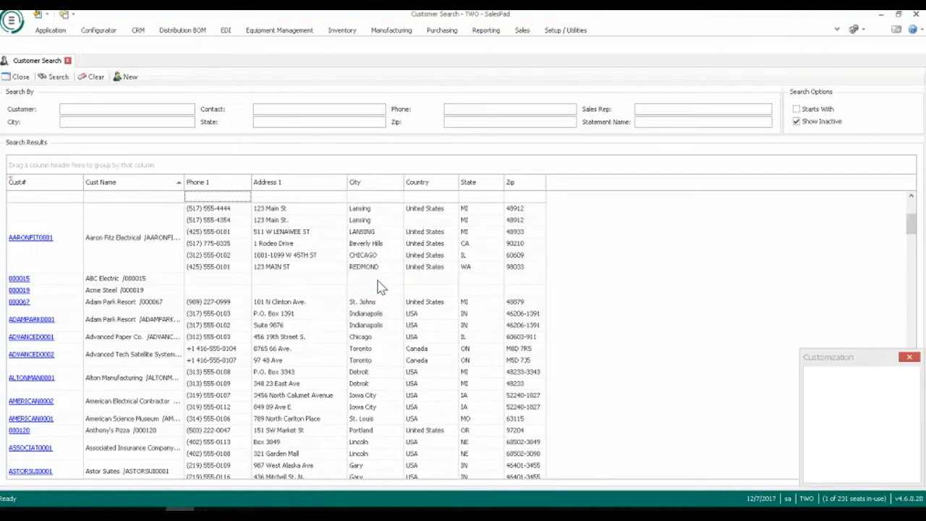
{"action": "left_click", "coordinate": [832, 149]}
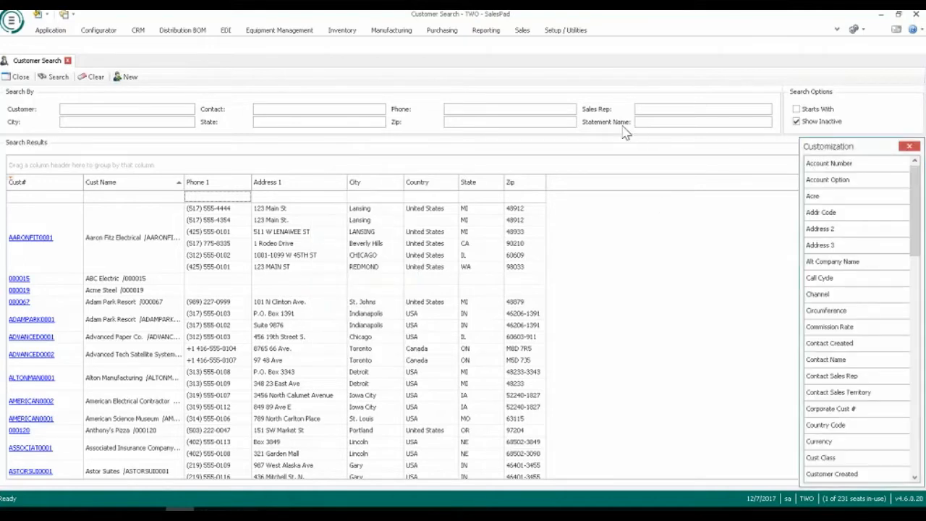
{"action": "left_click_drag", "start_coordinate": [623, 132], "coordinate": [640, 149]}
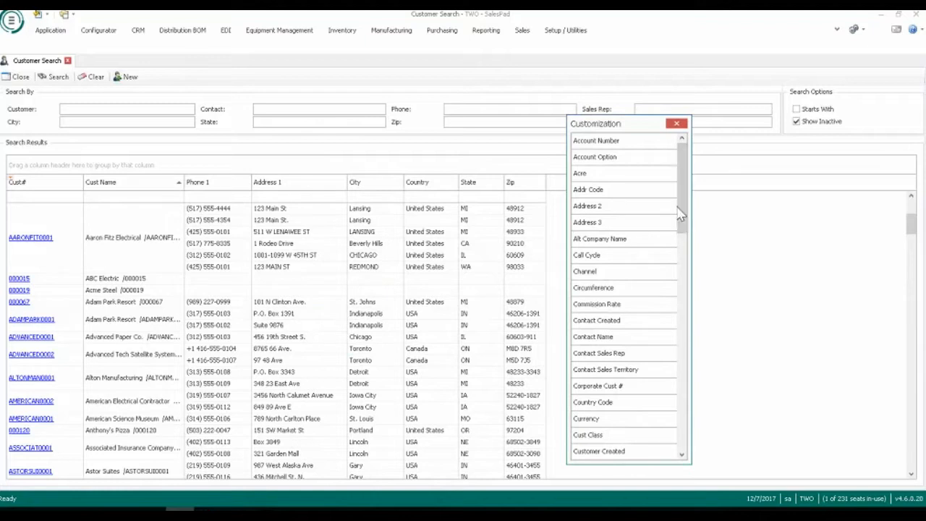
{"action": "scroll", "coordinate": [681, 182], "scroll_direction": "down", "scroll_amount": 2}
{"action": "left_click_drag", "start_coordinate": [629, 239], "coordinate": [282, 190]}
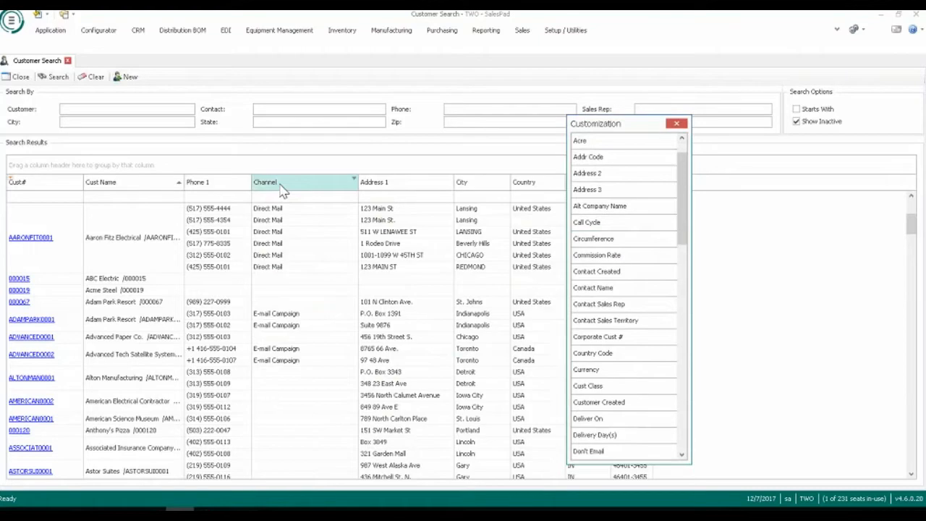
{"action": "left_click", "coordinate": [677, 124]}
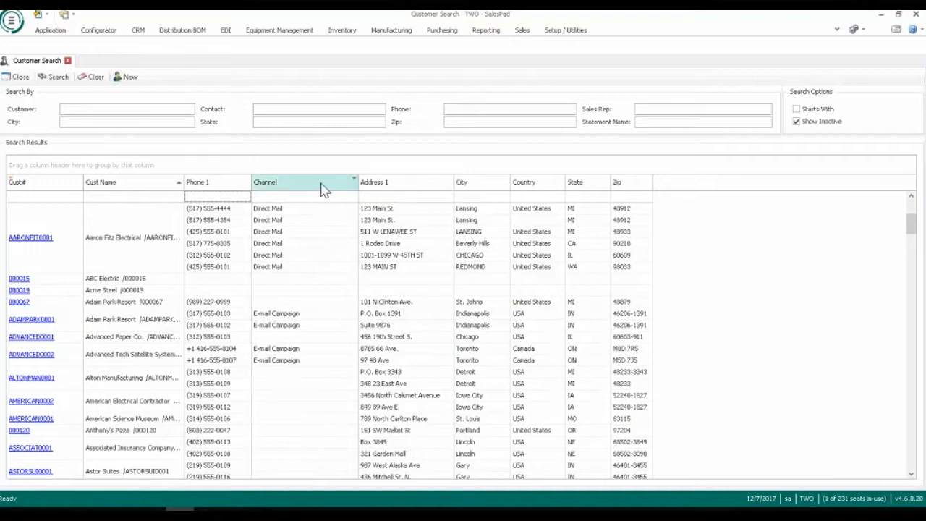
Remove the Channel column from the search results grid.
{"action": "scroll", "coordinate": [308, 253], "scroll_direction": "down", "scroll_amount": 2}
{"action": "scroll", "coordinate": [306, 238], "scroll_direction": "up", "scroll_amount": 2}
{"action": "left_click_drag", "start_coordinate": [298, 186], "coordinate": [289, 357]}
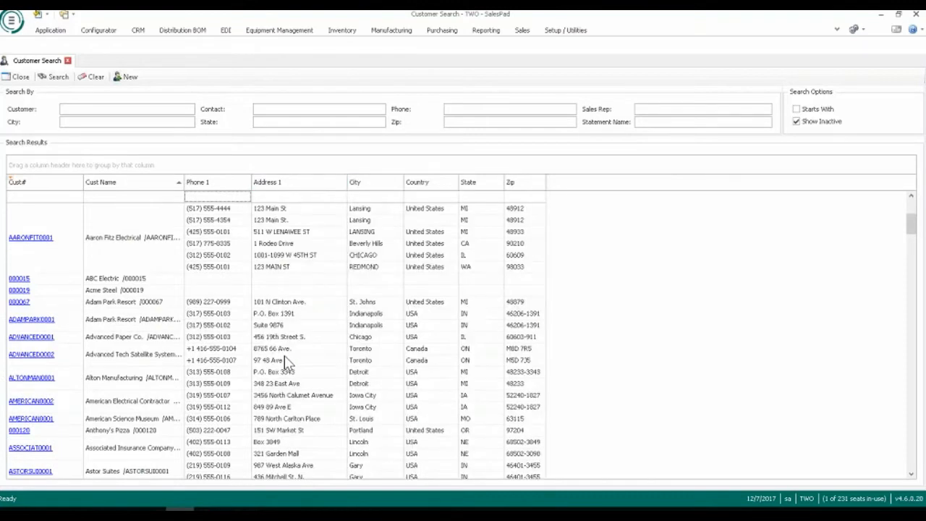
Move the Zip column to the first position in the search results grid, before Cust#.
{"action": "left_click_drag", "start_coordinate": [510, 182], "coordinate": [16, 189]}
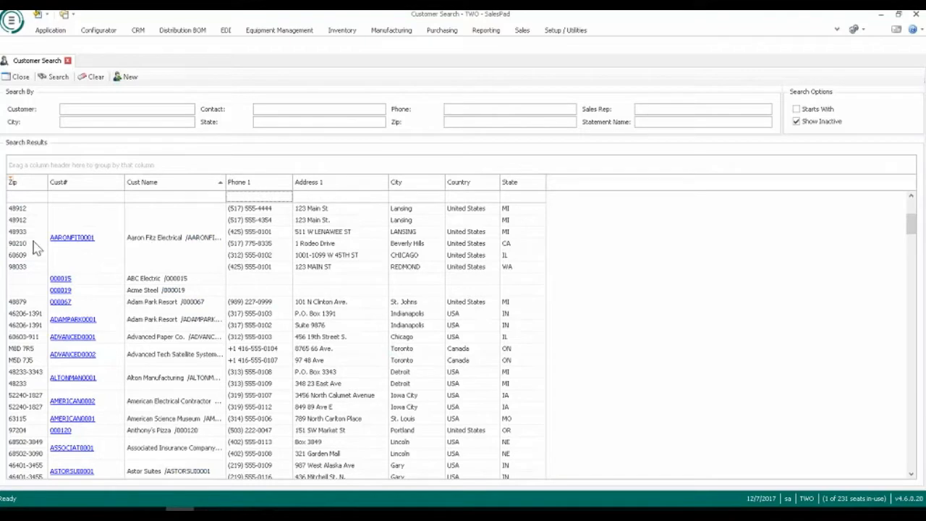
{"action": "right_click", "coordinate": [13, 183]}
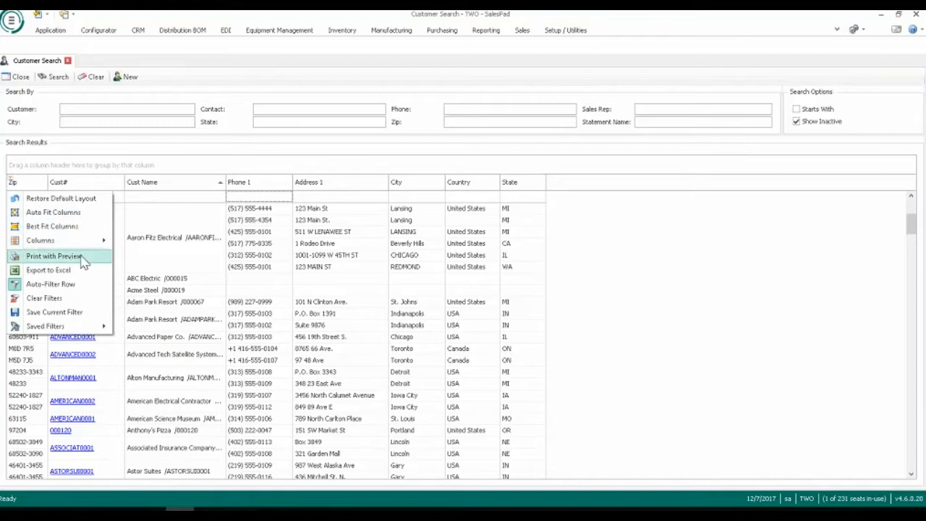
{"action": "left_click", "coordinate": [249, 201]}
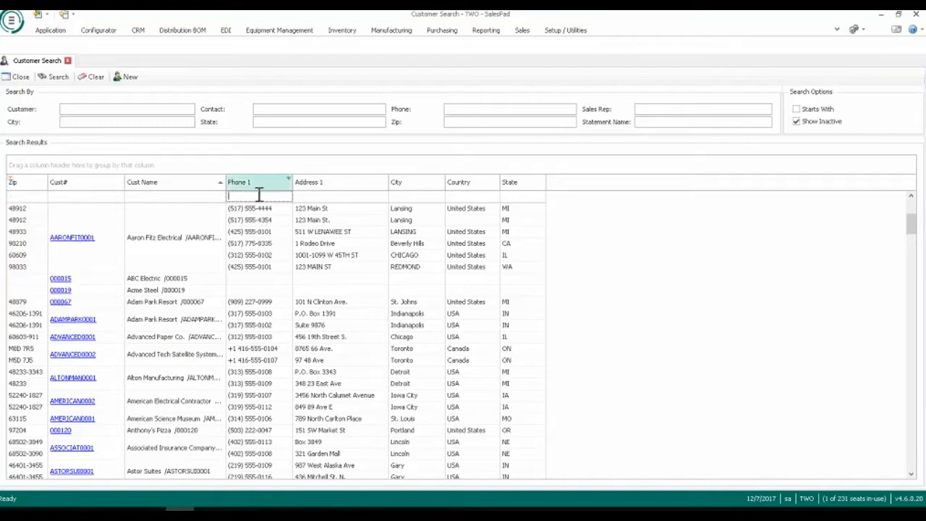
Add the Sales Person Name column between Phone 1 and Address 1 using the Column Chooser.
{"action": "right_click", "coordinate": [271, 190]}
{"action": "left_click", "coordinate": [366, 281]}
{"action": "left_click_drag", "start_coordinate": [682, 244], "coordinate": [678, 420]}
{"action": "left_click_drag", "start_coordinate": [624, 271], "coordinate": [322, 192]}
{"action": "left_click", "coordinate": [677, 124]}
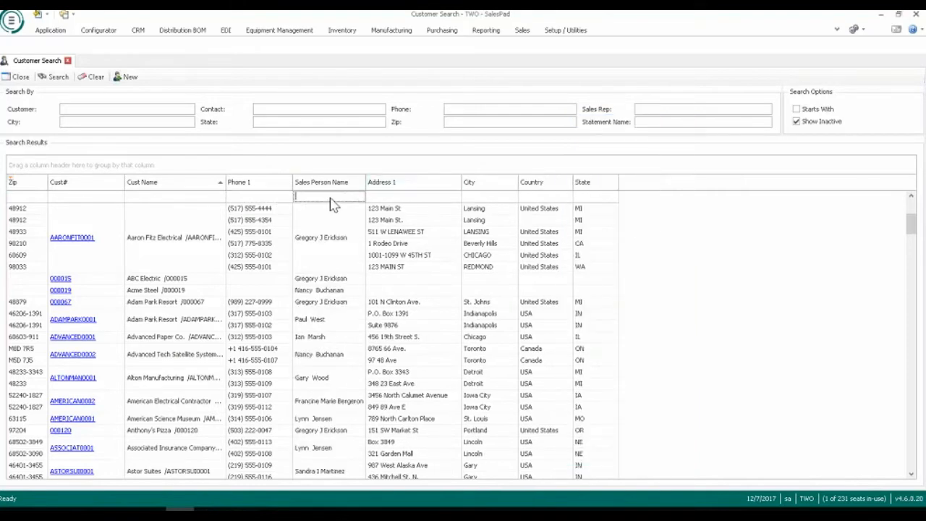
Filter the Sales Person Name column by the salesperson's first name.
{"action": "left_click", "coordinate": [331, 198]}
{"action": "type", "text": "Greg"}
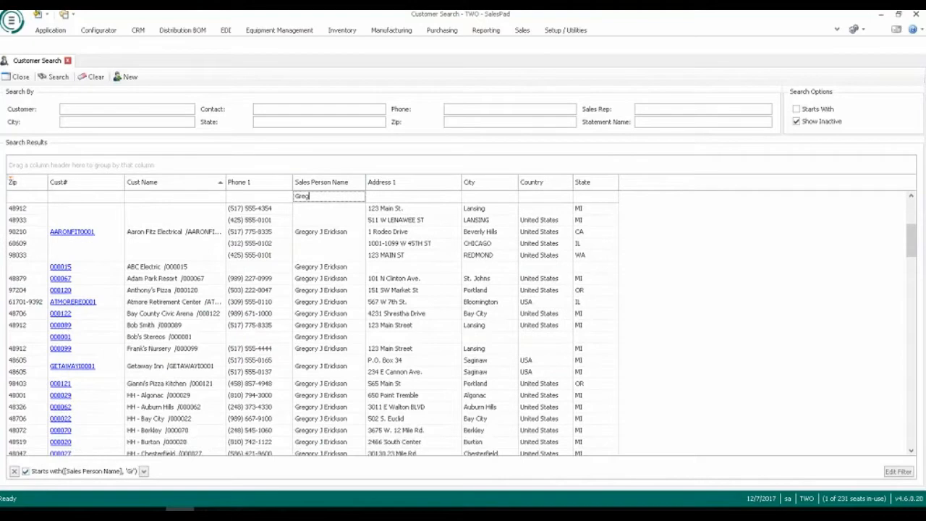
Clear the salesperson filter and remove the Sales Person Name column from the grid.
{"action": "right_click", "coordinate": [16, 182]}
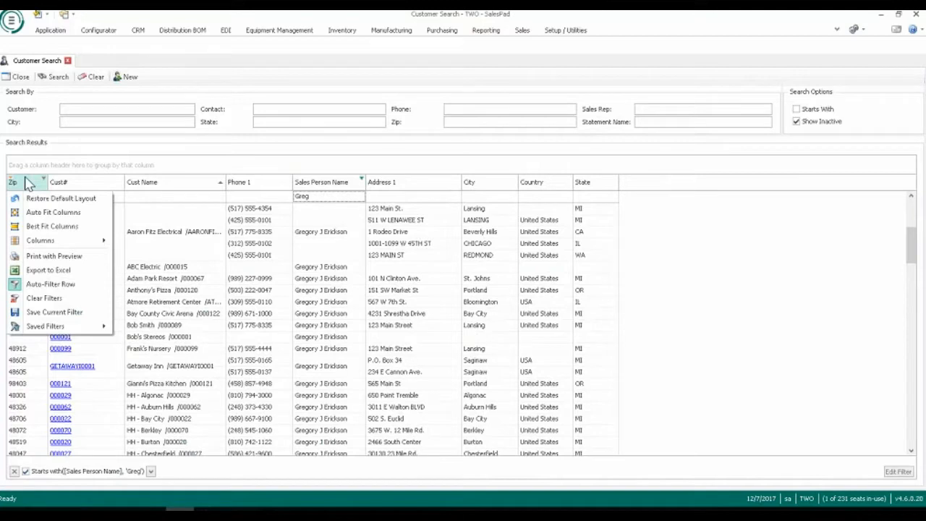
{"action": "left_click", "coordinate": [24, 471]}
{"action": "left_click_drag", "start_coordinate": [320, 183], "coordinate": [95, 222]}
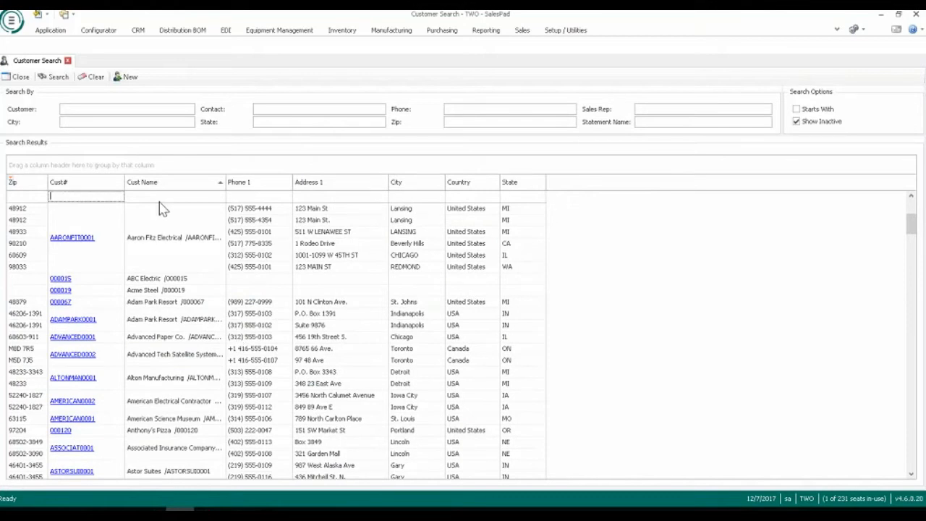
Filter the Cust# column by "Aaron" and view the Aaron Fitz Electrical customer card, dismissing its note and returning to Customer Search.
{"action": "type", "text": "Aaron"}
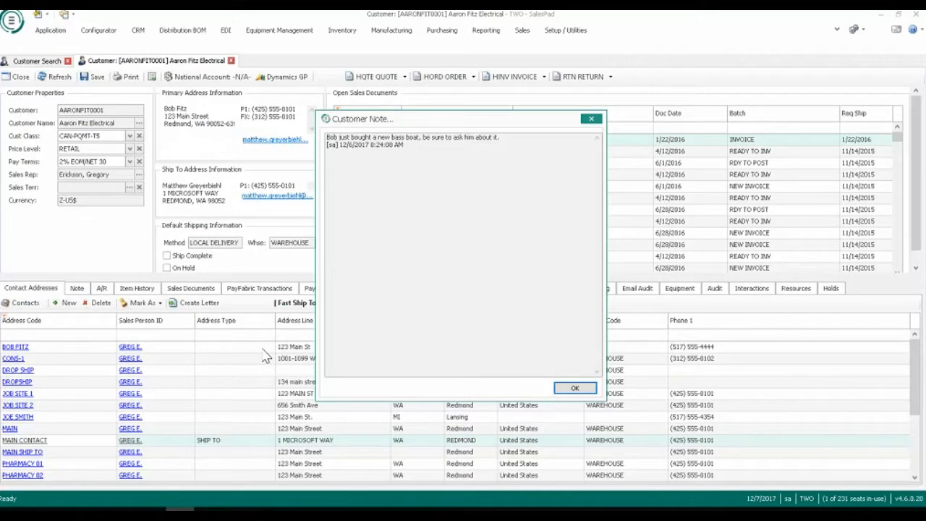
{"action": "left_click", "coordinate": [591, 119]}
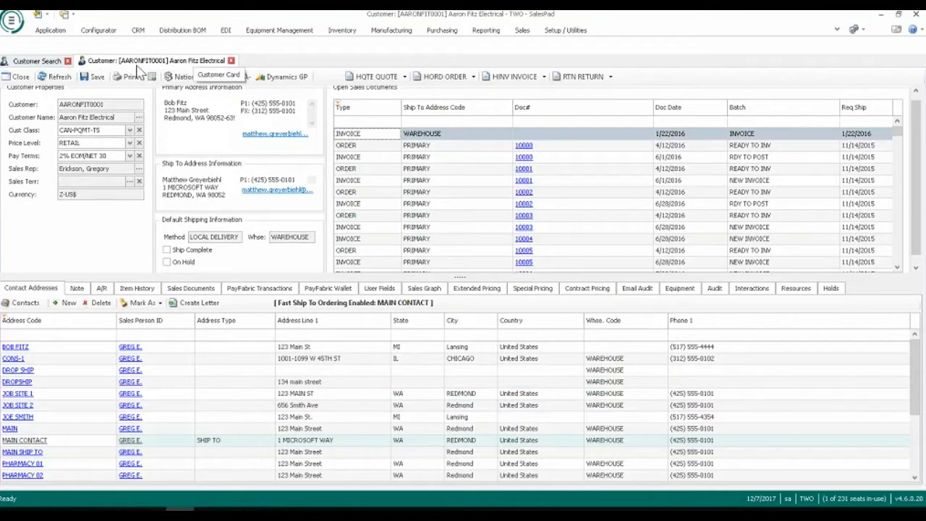
{"action": "left_click", "coordinate": [51, 61]}
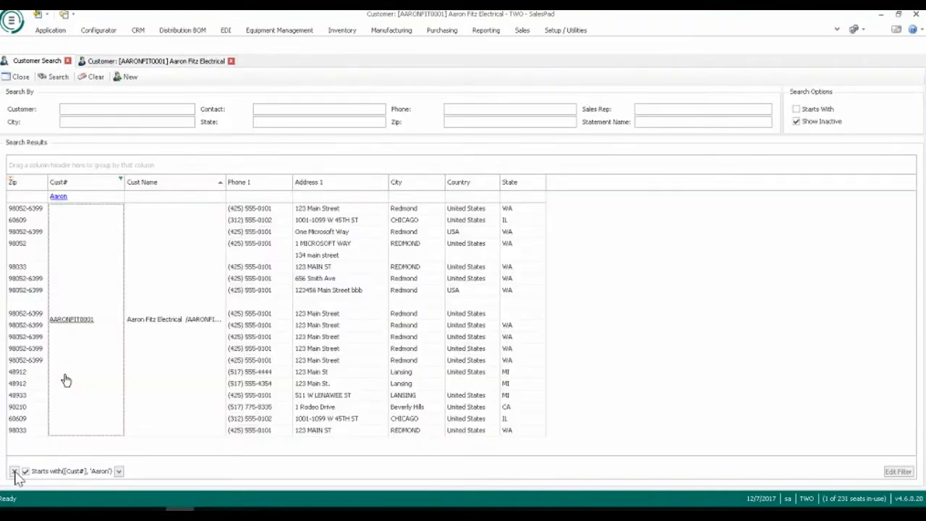
Clear the Cust# filter in the search results and open the Adam Park Resort customer card.
{"action": "left_click", "coordinate": [13, 471]}
{"action": "scroll", "coordinate": [134, 394], "scroll_direction": "down", "scroll_amount": 4}
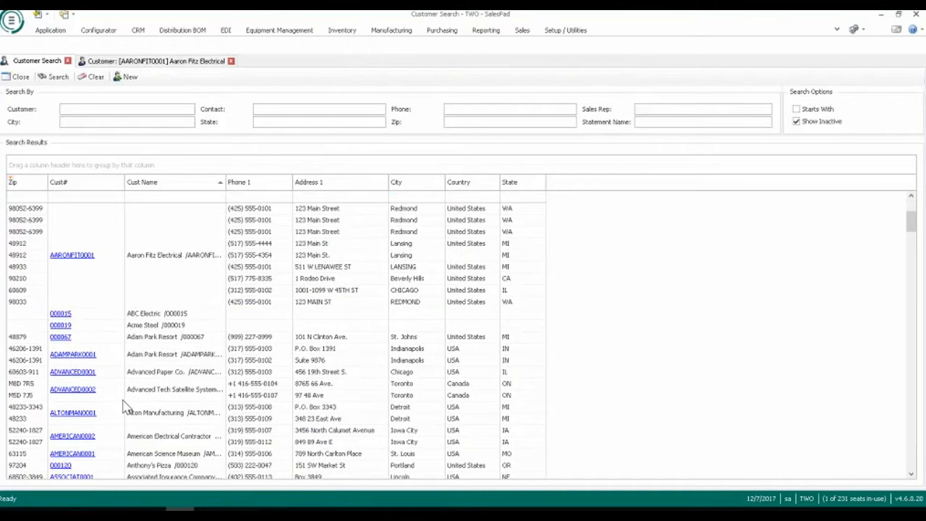
{"action": "left_click", "coordinate": [76, 389]}
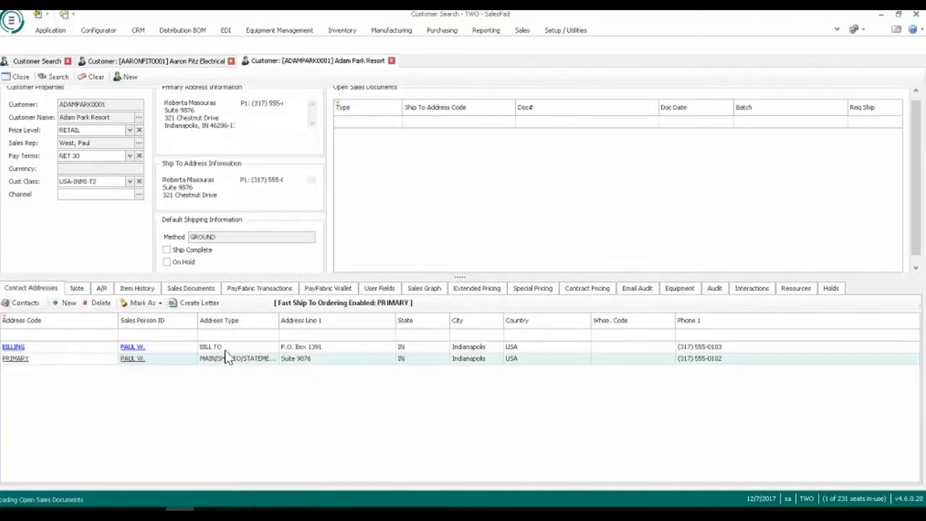
Switch between the Aaron Fitz Electrical and Adam Park Resort cards, and close the Adam Park Resort card.
{"action": "left_click", "coordinate": [203, 62]}
{"action": "left_click", "coordinate": [307, 62]}
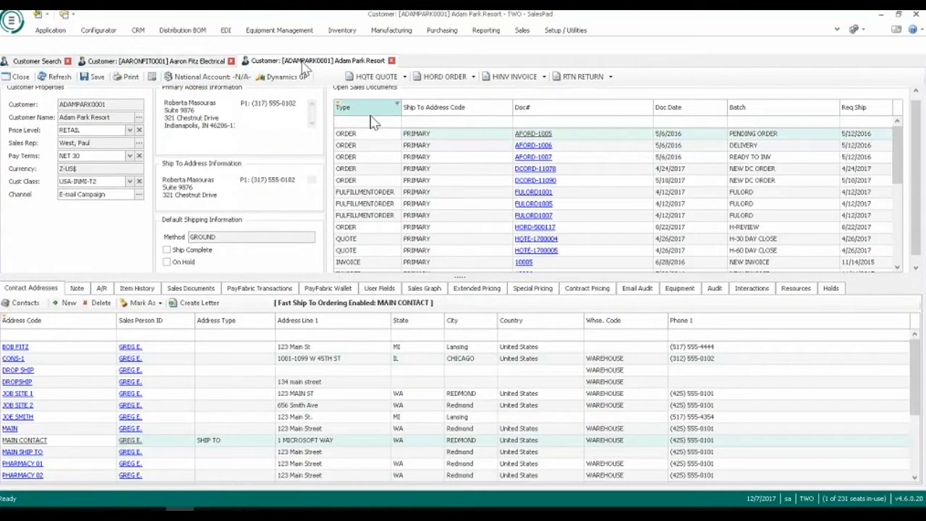
{"action": "left_click", "coordinate": [391, 61]}
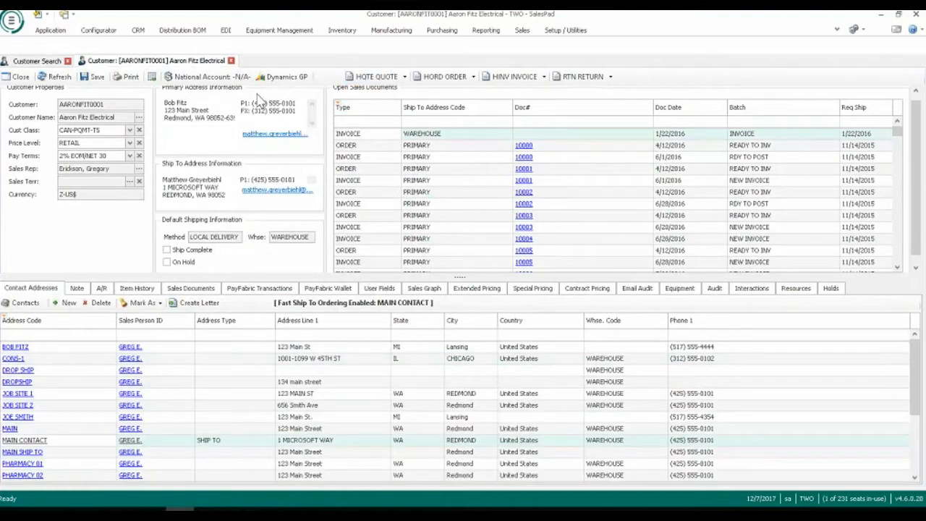
View the Sales Summary for Aaron Fitz Electrical and browse the hidden items in the card's layout customization, leaving the layout as it is.
{"action": "scroll", "coordinate": [228, 230], "scroll_direction": "up", "scroll_amount": 1}
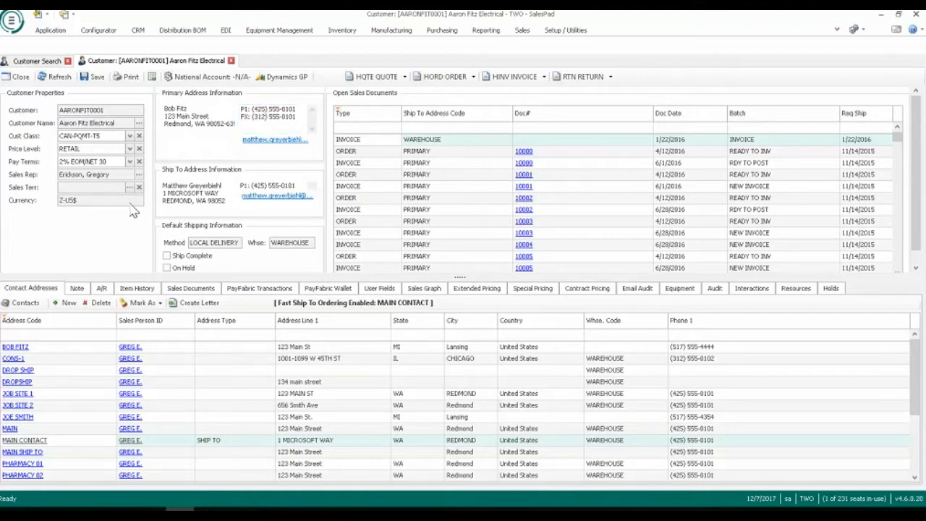
{"action": "mouse_move", "coordinate": [104, 109]}
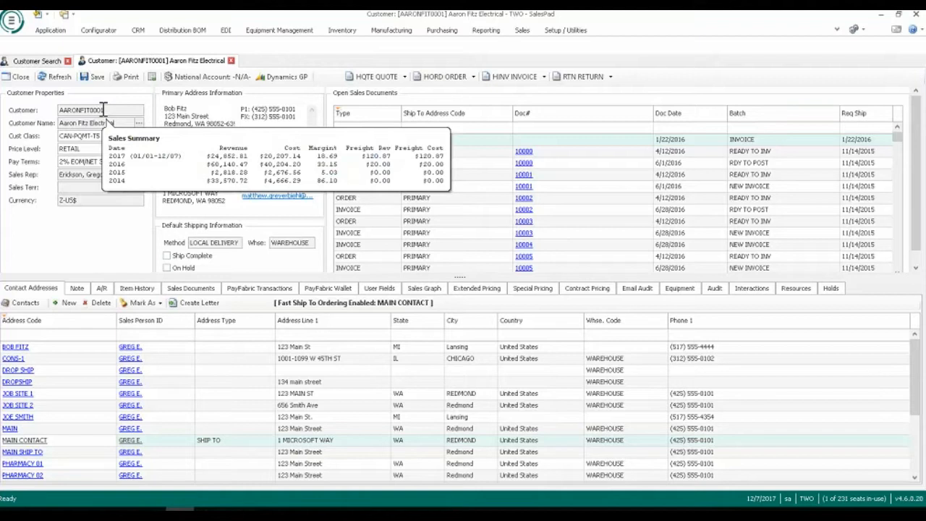
{"action": "right_click", "coordinate": [126, 245]}
{"action": "left_click", "coordinate": [152, 250]}
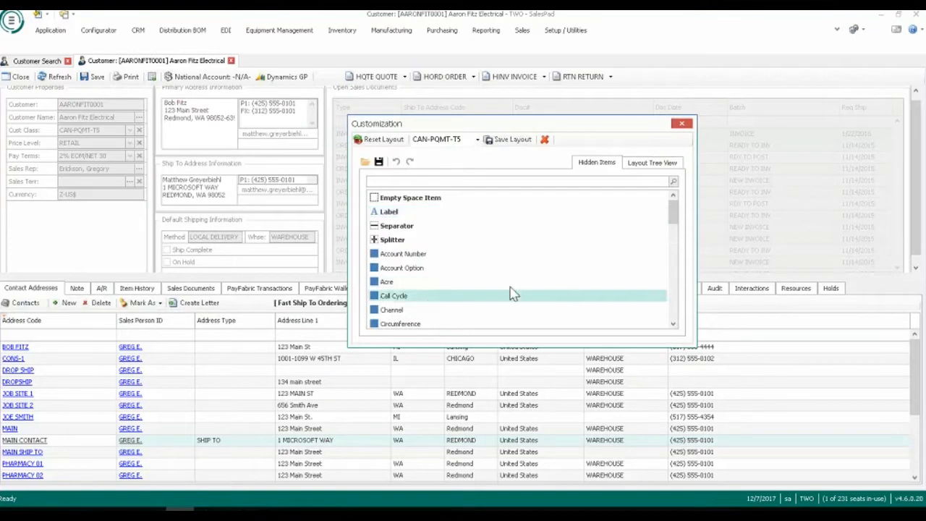
{"action": "left_click_drag", "start_coordinate": [672, 209], "coordinate": [671, 242]}
{"action": "scroll", "coordinate": [527, 280], "scroll_direction": "down", "scroll_amount": 1}
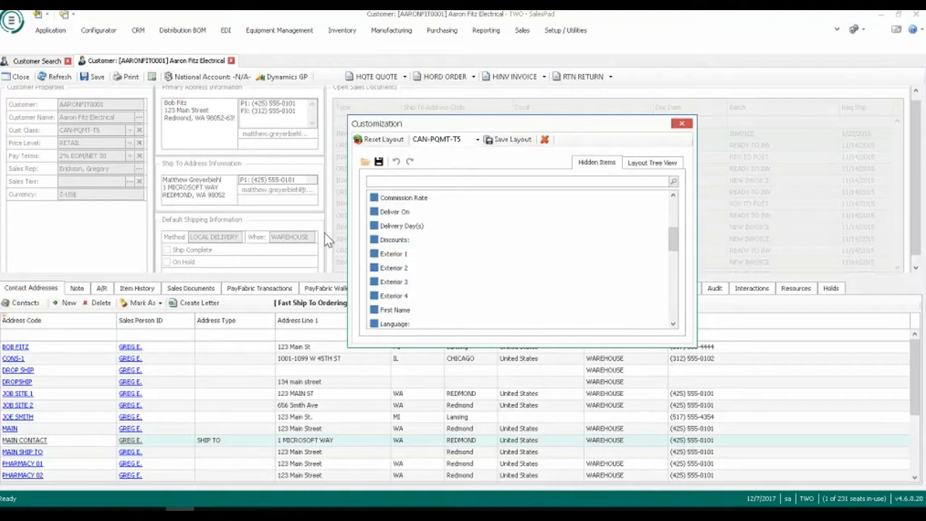
{"action": "left_click", "coordinate": [681, 123]}
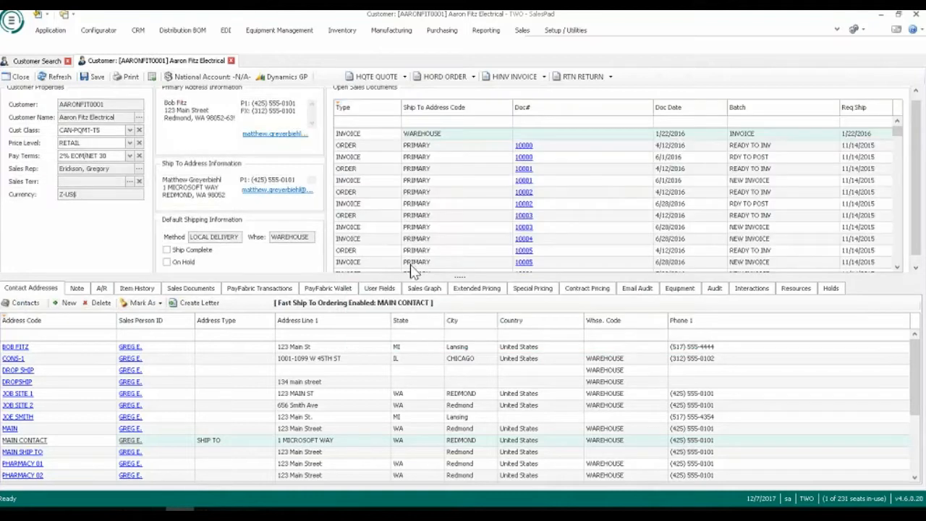
Filter the Open Sales Documents grid by Type "In" and Doc Date "8/25".
{"action": "left_click_drag", "start_coordinate": [917, 128], "coordinate": [915, 116]}
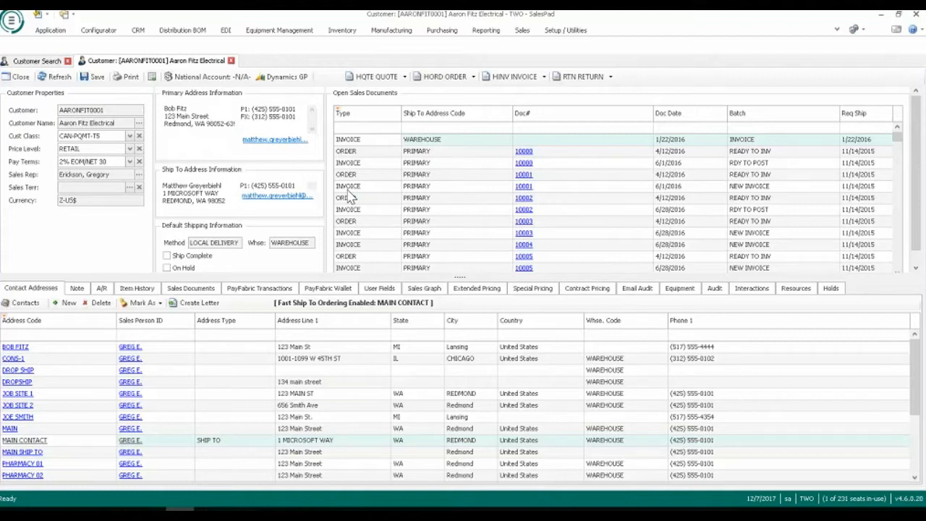
{"action": "left_click", "coordinate": [359, 130]}
{"action": "type", "text": "i"}
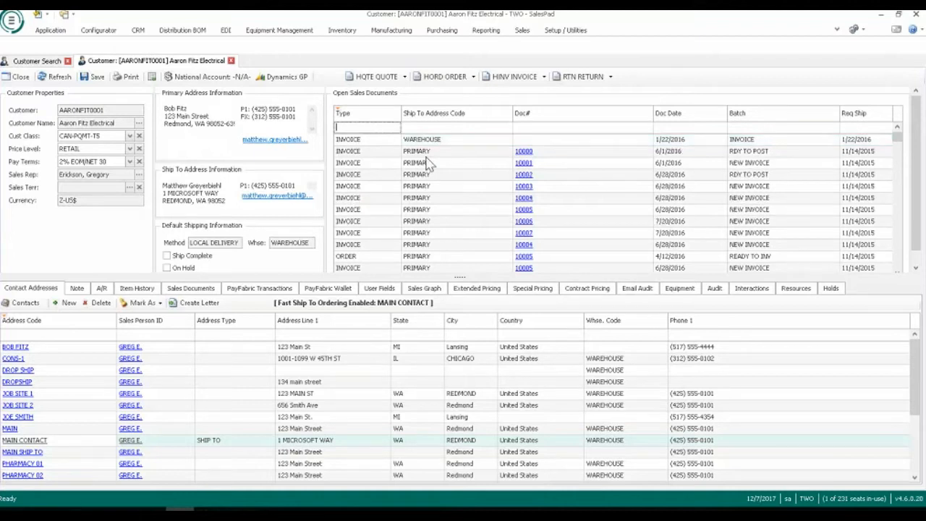
{"action": "type", "text": "In"}
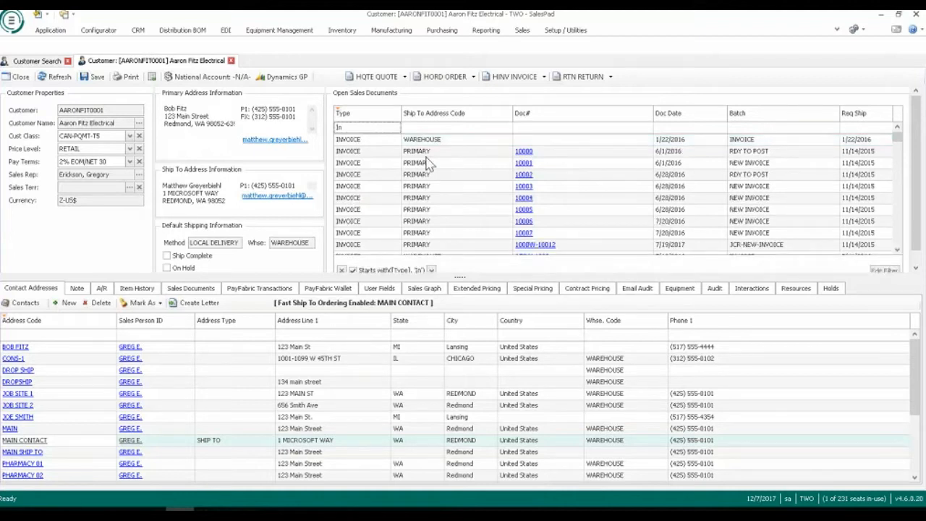
{"action": "key", "text": "Tab"}
{"action": "key", "text": "Tab"}
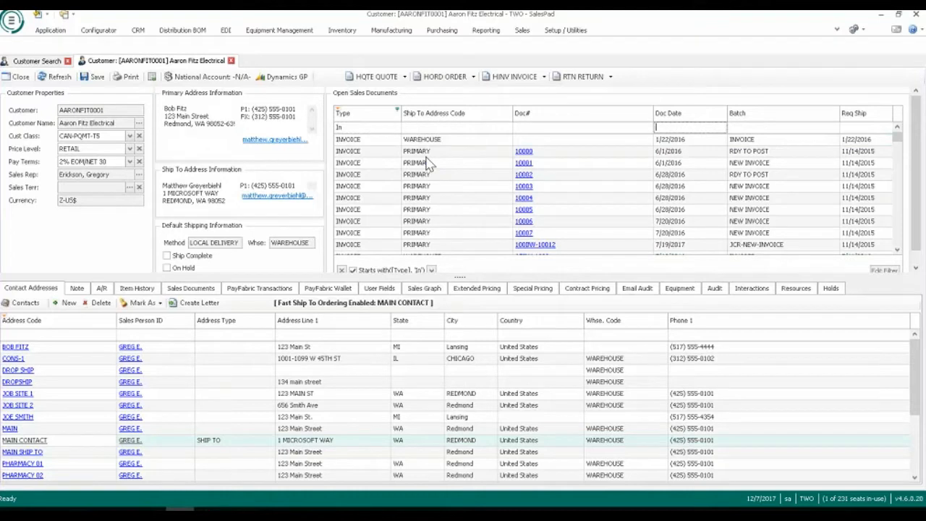
{"action": "type", "text": "8/"}
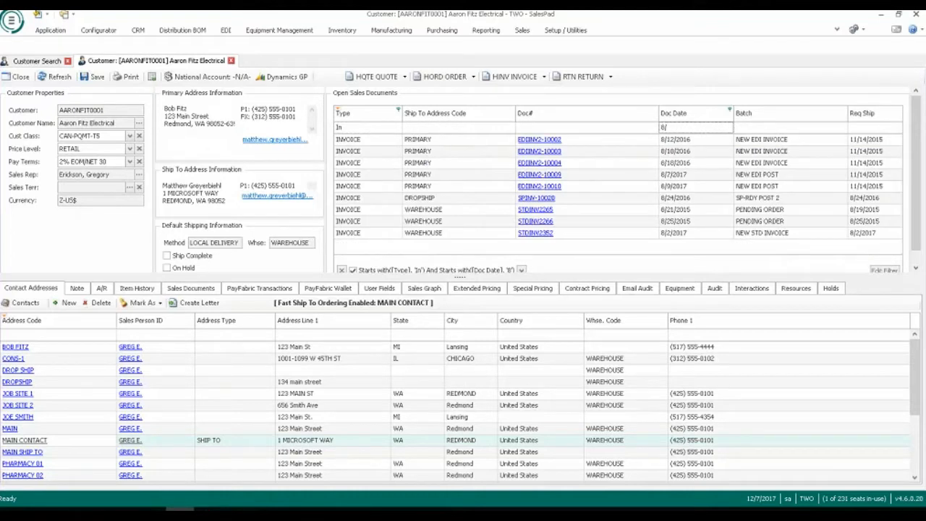
{"action": "type", "text": "25"}
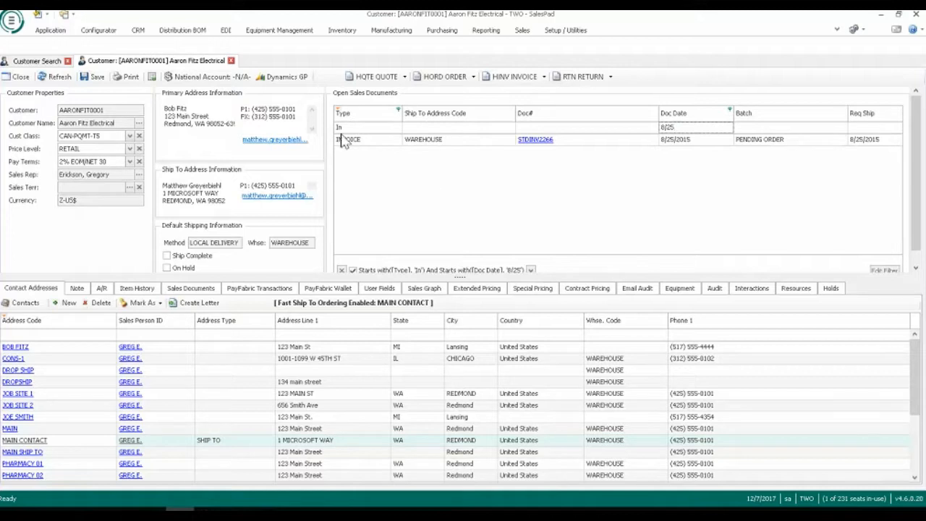
Open the filtered 8/25/2015 invoice, close it and clear the Open Sales Documents filter.
{"action": "left_click", "coordinate": [551, 146]}
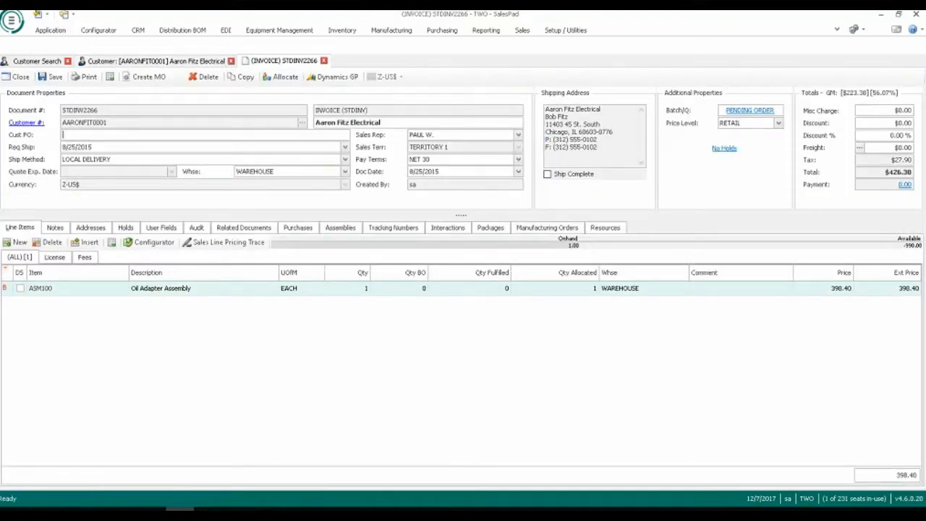
{"action": "left_click", "coordinate": [324, 60]}
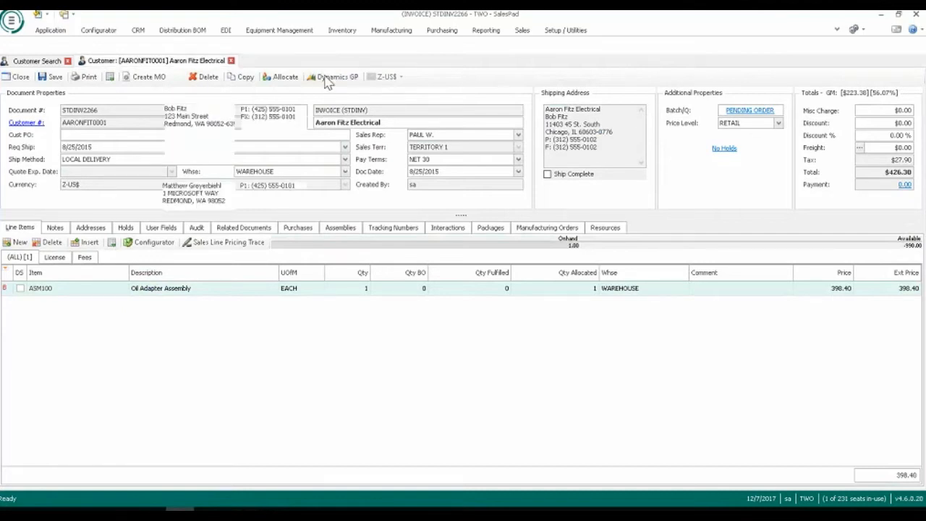
{"action": "left_click", "coordinate": [342, 269]}
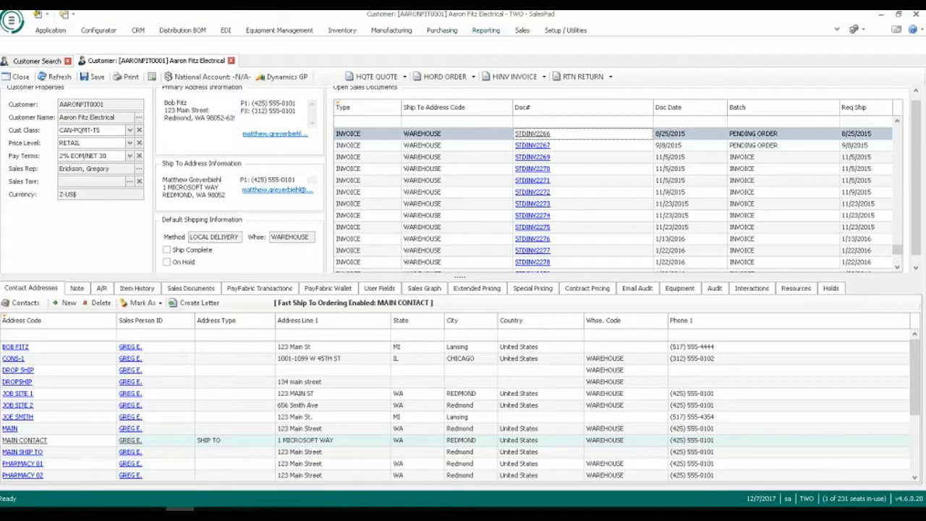
Look through the contact addresses listed on the Aaron Fitz Electrical card.
{"action": "scroll", "coordinate": [248, 403], "scroll_direction": "down", "scroll_amount": 2}
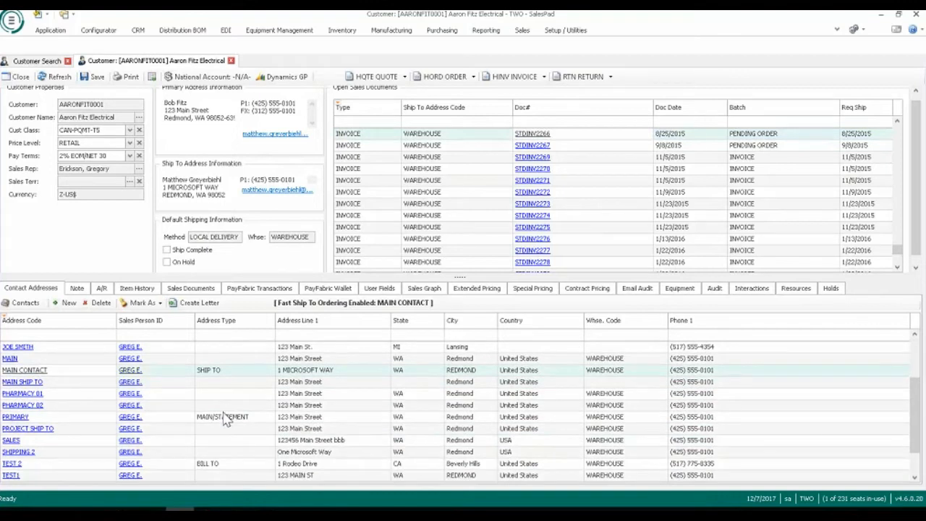
{"action": "scroll", "coordinate": [364, 386], "scroll_direction": "down", "scroll_amount": 1}
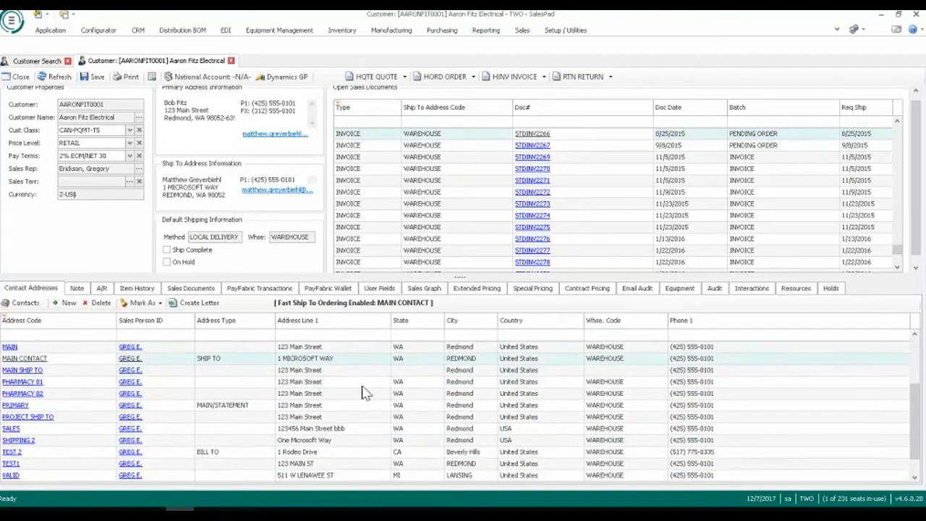
{"action": "scroll", "coordinate": [363, 436], "scroll_direction": "up", "scroll_amount": 2}
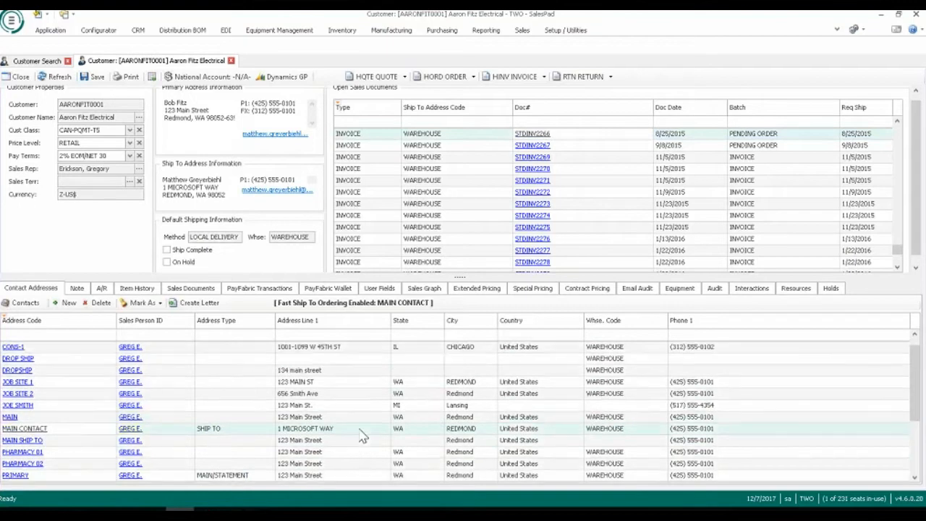
Open the 11/17/2017 invoice from the customer's A/R balance detail and close the detail window.
{"action": "left_click", "coordinate": [101, 287]}
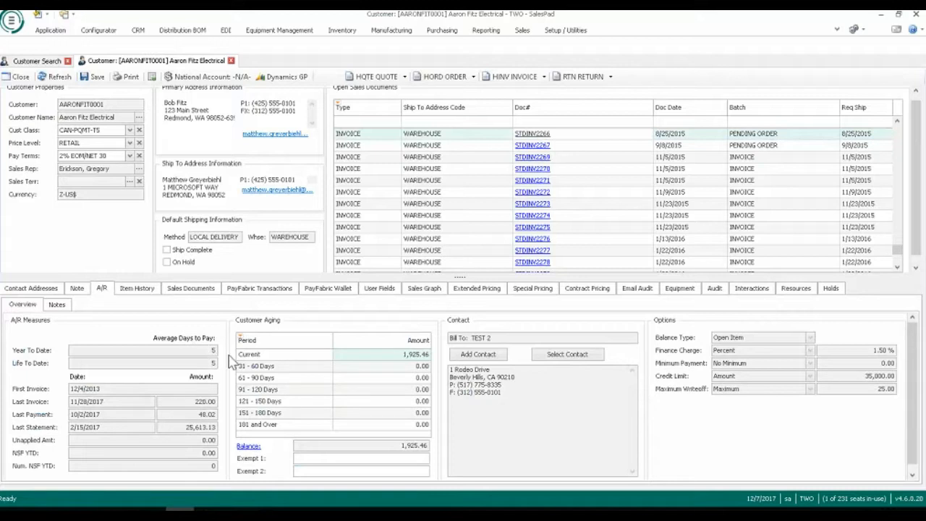
{"action": "left_click", "coordinate": [247, 447]}
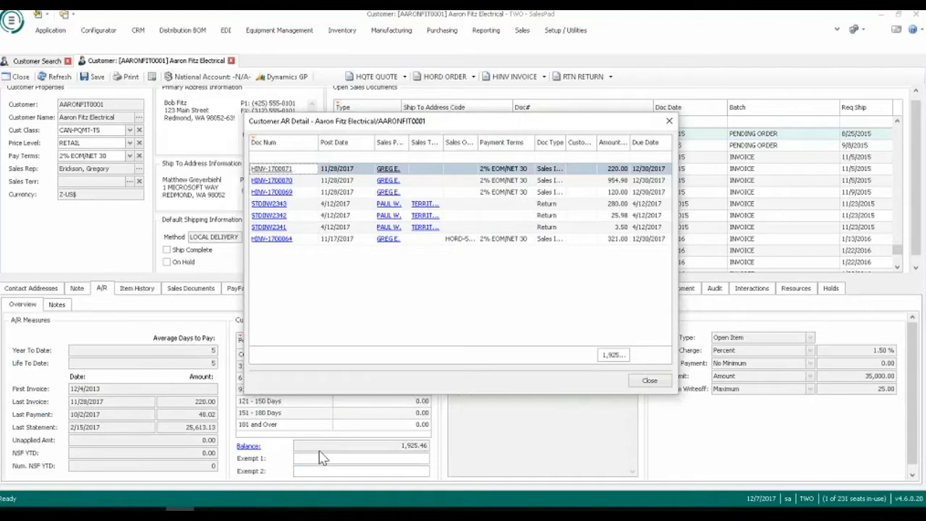
{"action": "left_click_drag", "start_coordinate": [451, 122], "coordinate": [555, 80]}
{"action": "left_click", "coordinate": [385, 197]}
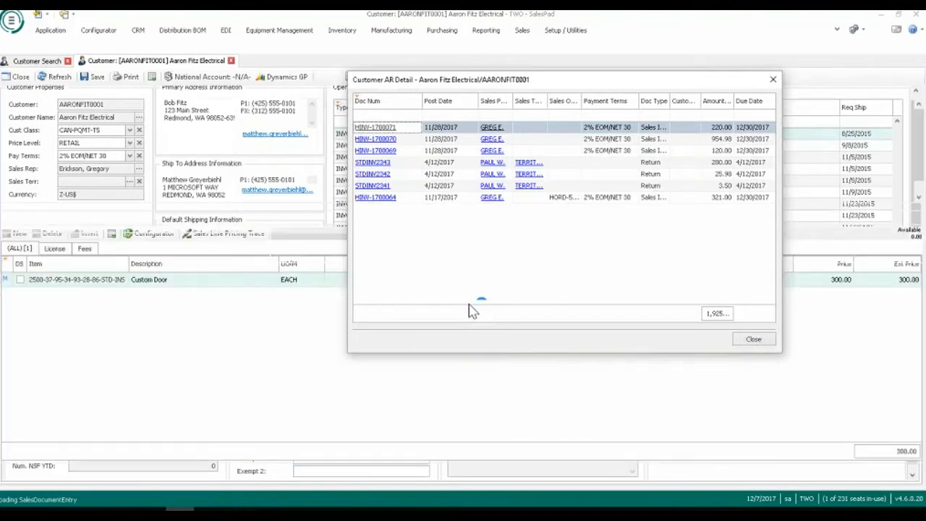
{"action": "left_click", "coordinate": [773, 79]}
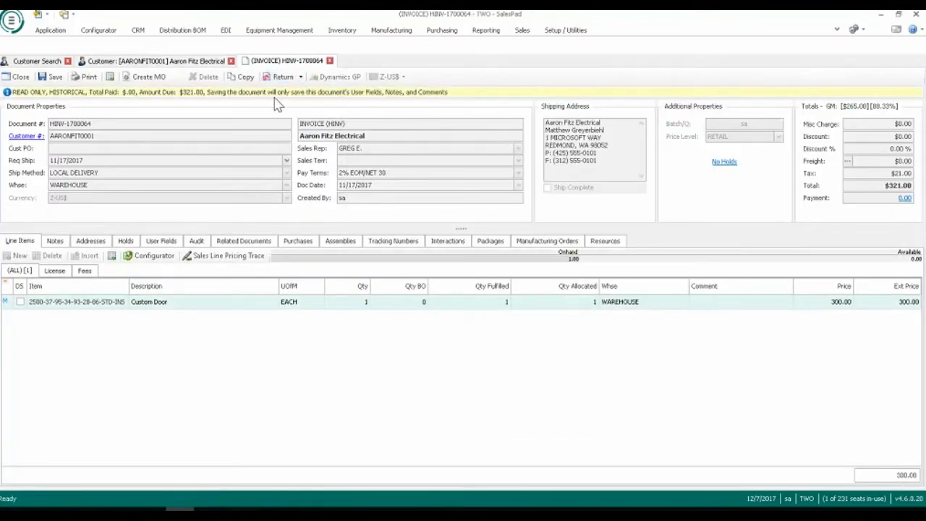
Email the Invoice report for the open invoice with its prefilled message body, and close the Print Document dialog.
{"action": "left_click", "coordinate": [85, 76]}
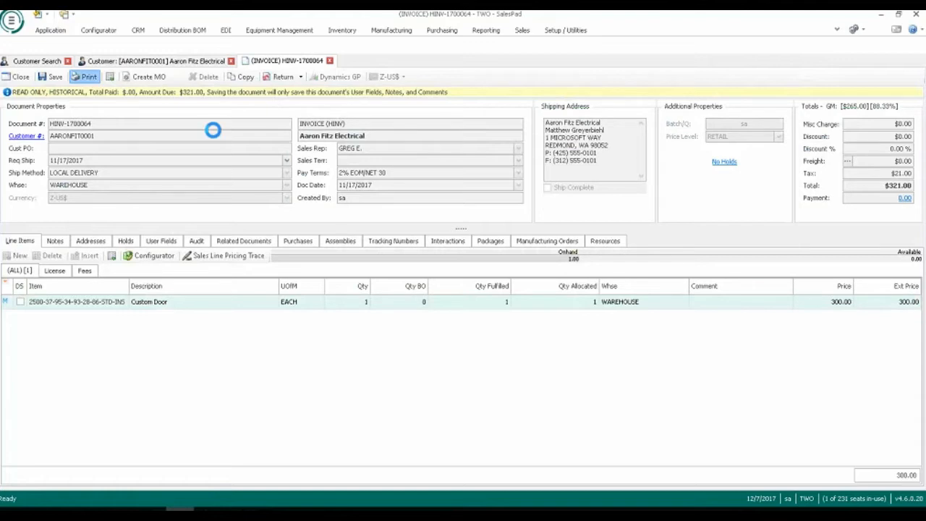
{"action": "scroll", "coordinate": [367, 352], "scroll_direction": "down", "scroll_amount": 15}
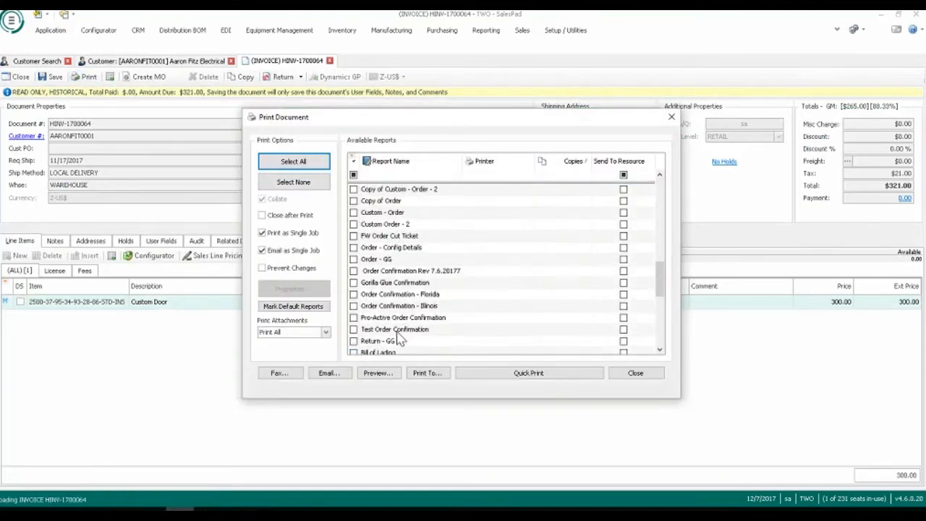
{"action": "left_click", "coordinate": [354, 282]}
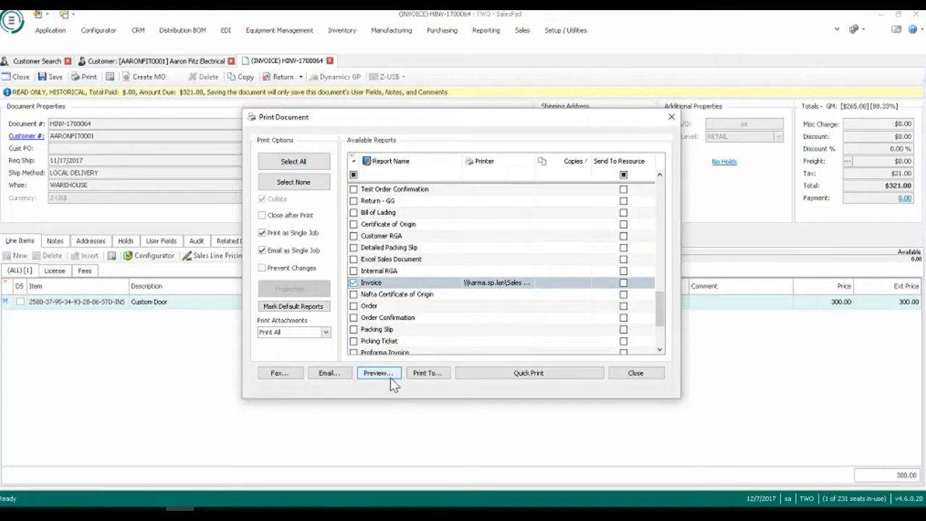
{"action": "left_click", "coordinate": [339, 374]}
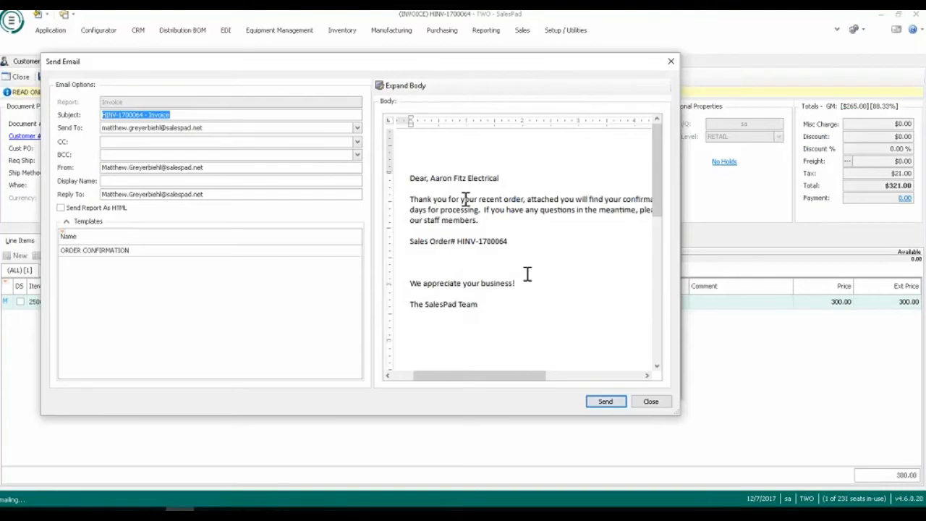
{"action": "left_click_drag", "start_coordinate": [483, 303], "coordinate": [409, 177]}
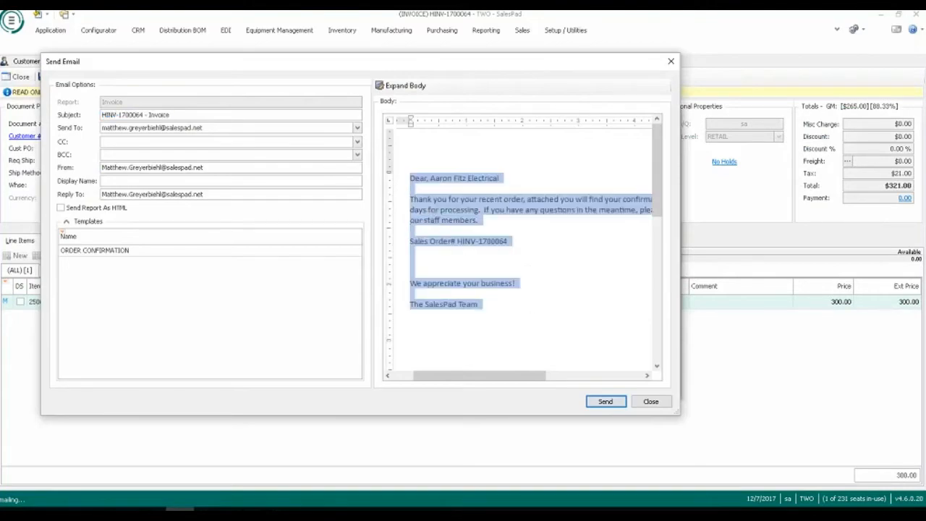
{"action": "left_click", "coordinate": [510, 312]}
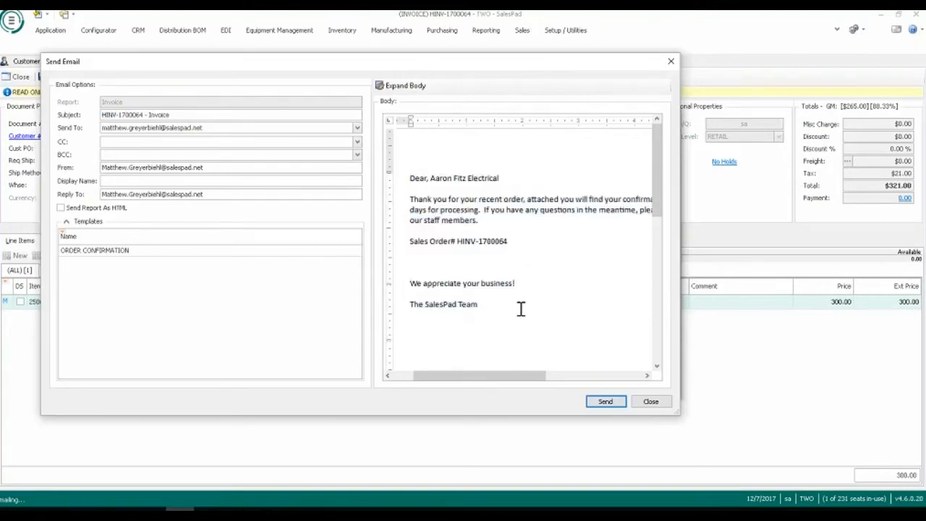
{"action": "left_click", "coordinate": [611, 402]}
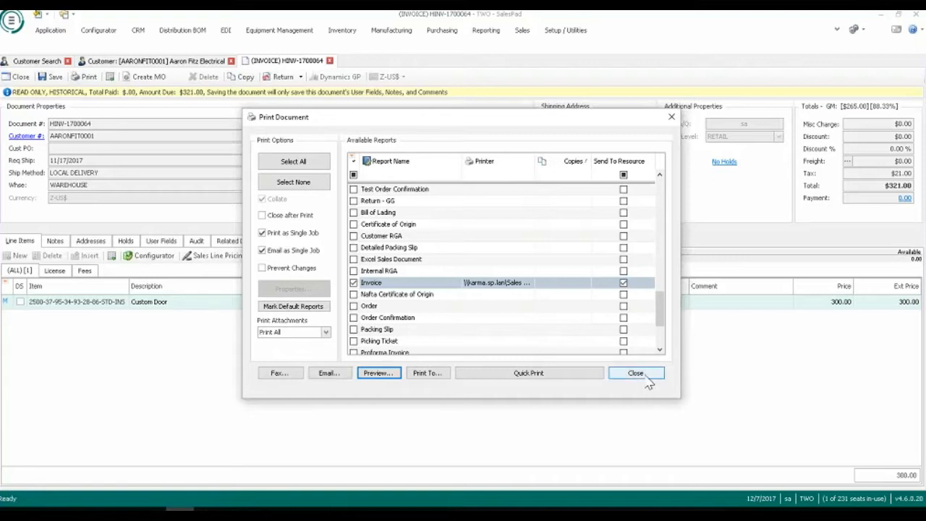
{"action": "left_click", "coordinate": [645, 375]}
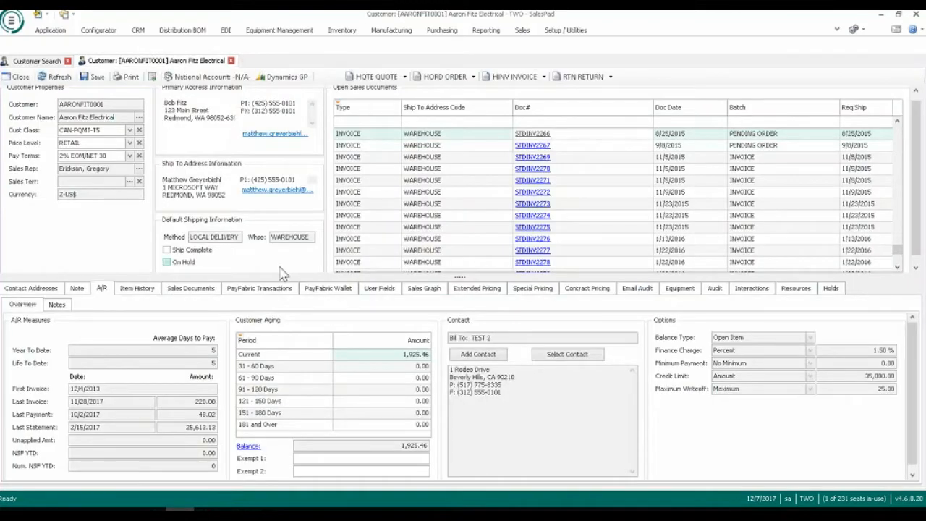
View the Email Audit and the Item History of Aaron Fitz Electrical.
{"action": "left_click", "coordinate": [638, 290]}
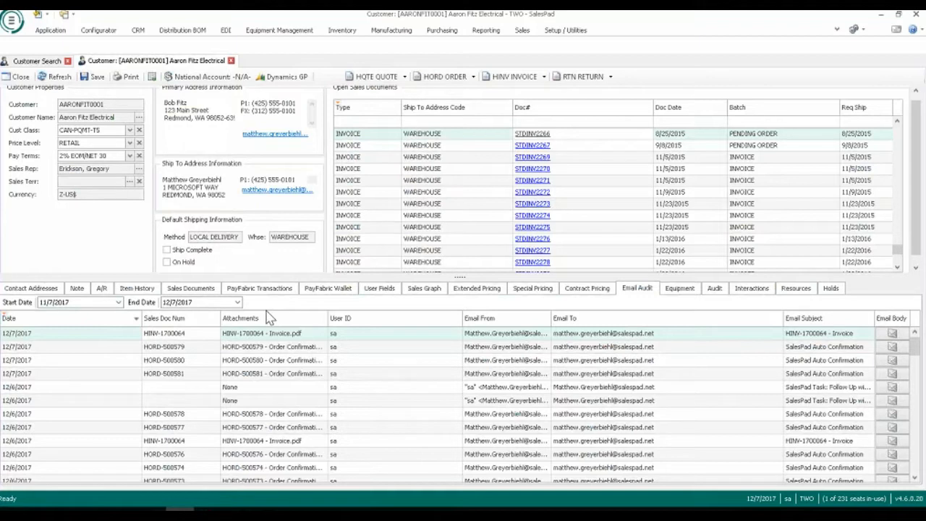
{"action": "left_click", "coordinate": [147, 289]}
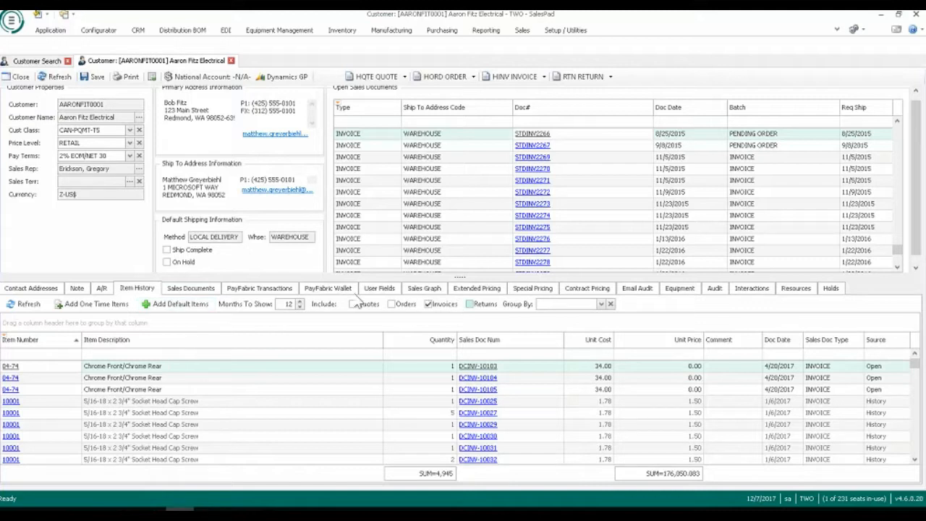
Filter the customer's Item History to item number HD-20 and look at the summary options for the grid footer.
{"action": "left_click", "coordinate": [301, 303]}
{"action": "left_click", "coordinate": [300, 302]}
{"action": "left_click", "coordinate": [300, 306]}
{"action": "left_click", "coordinate": [300, 307]}
{"action": "left_click", "coordinate": [23, 304]}
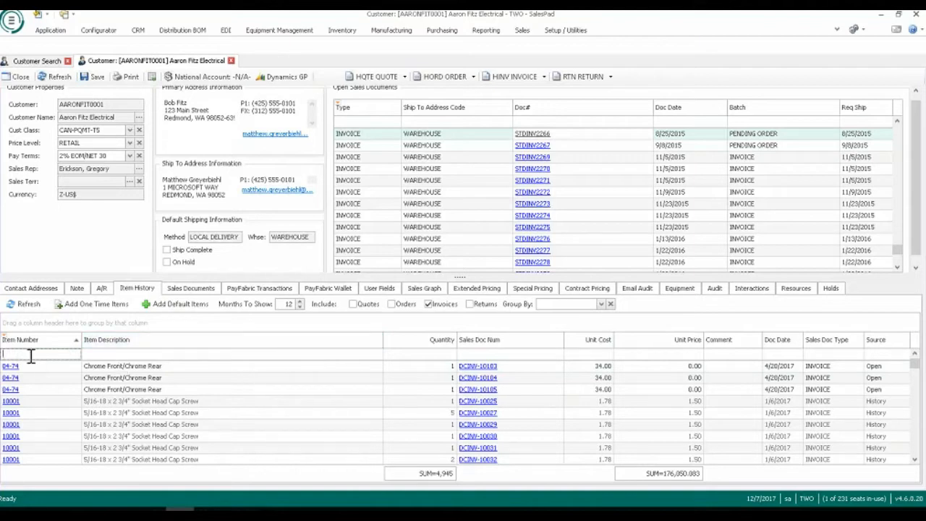
{"action": "type", "text": "HD-20"}
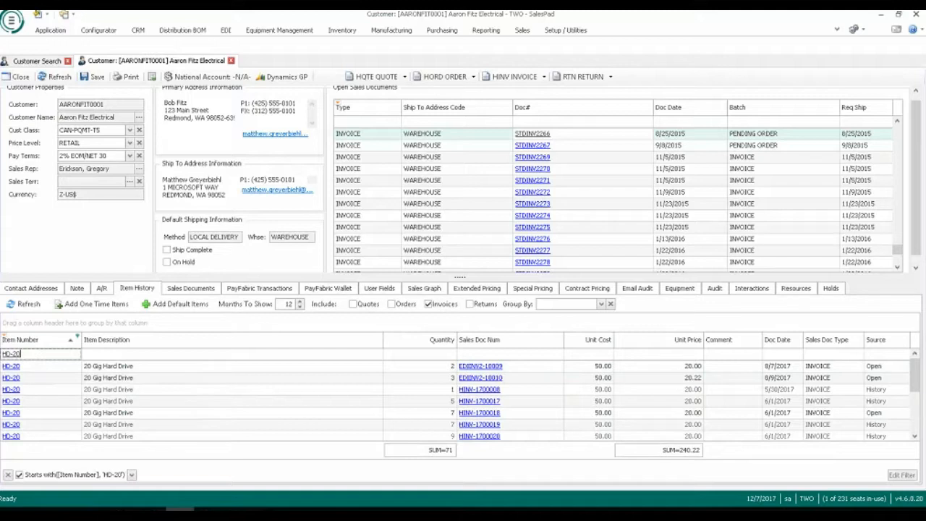
{"action": "right_click", "coordinate": [370, 452]}
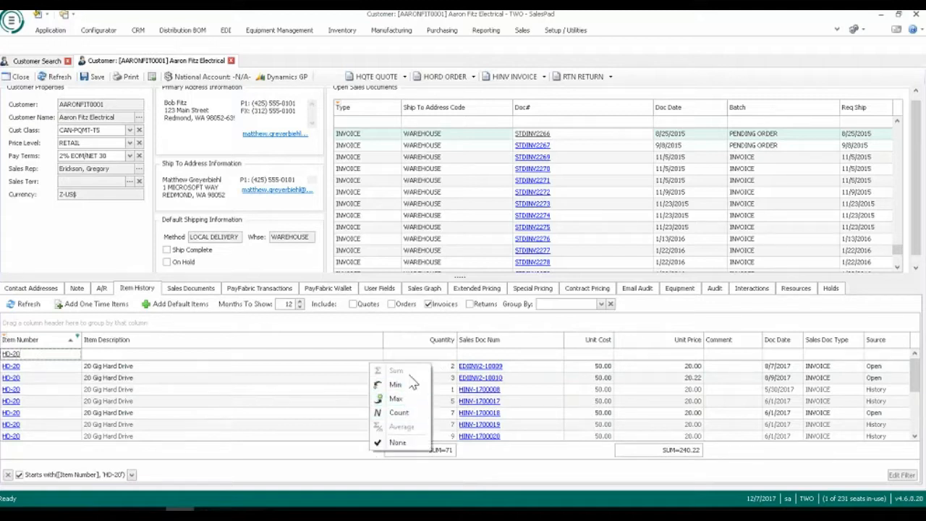
{"action": "left_click", "coordinate": [494, 460]}
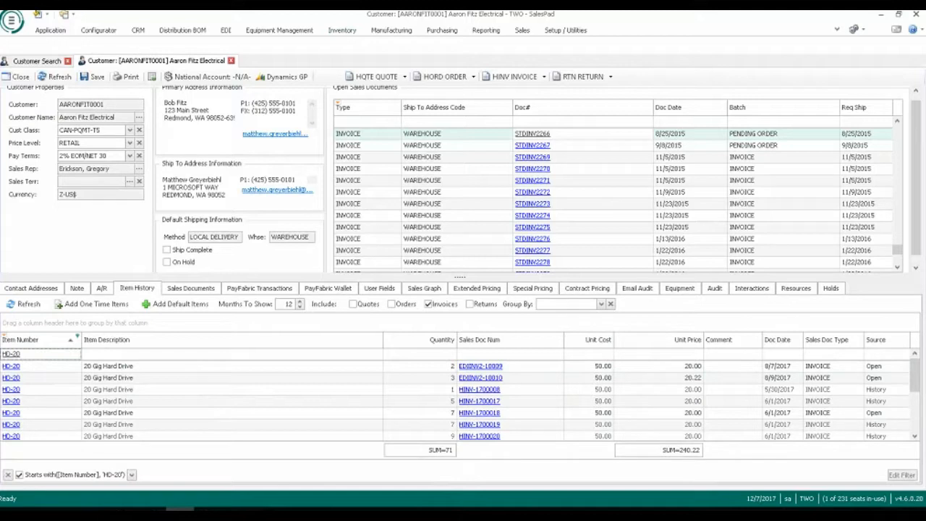
View the Sales Graph of Aaron Fitz Electrical and open the customer's Interactions list.
{"action": "left_click", "coordinate": [424, 289]}
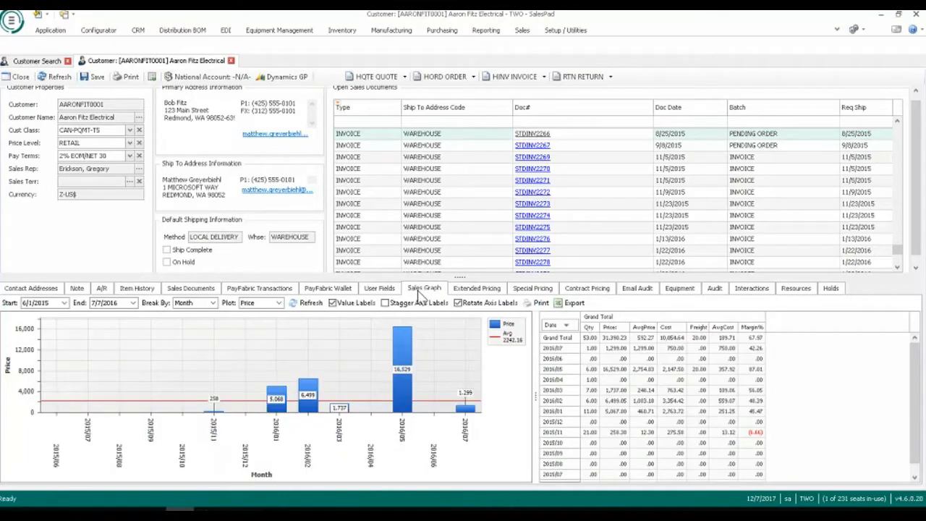
{"action": "mouse_move", "coordinate": [415, 350]}
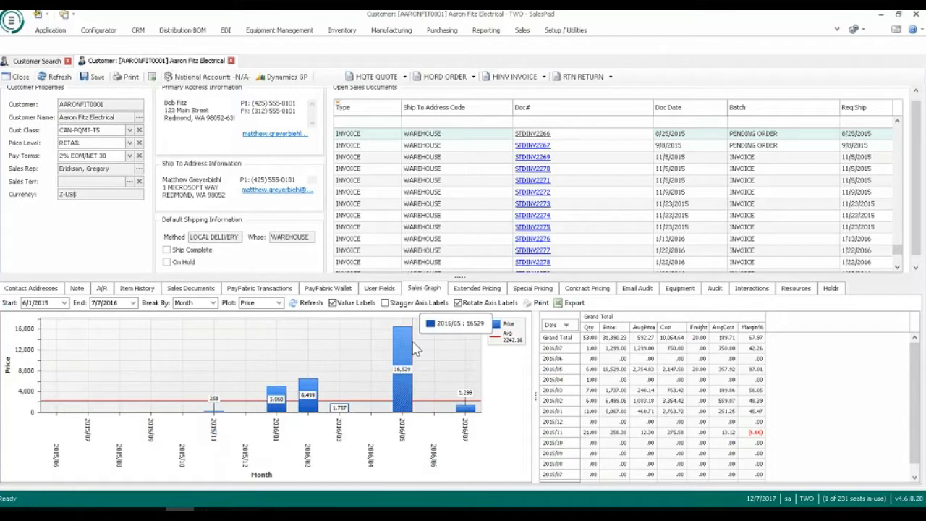
{"action": "left_click", "coordinate": [753, 290]}
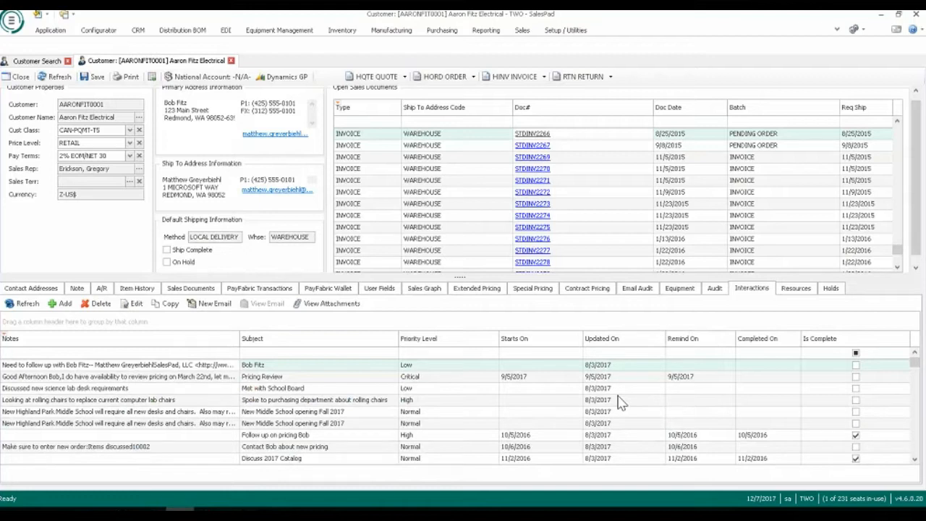
Filter the interactions to subjects containing Pricing, using "*Pricing", and priority levels starting with "Crit".
{"action": "left_click", "coordinate": [365, 353]}
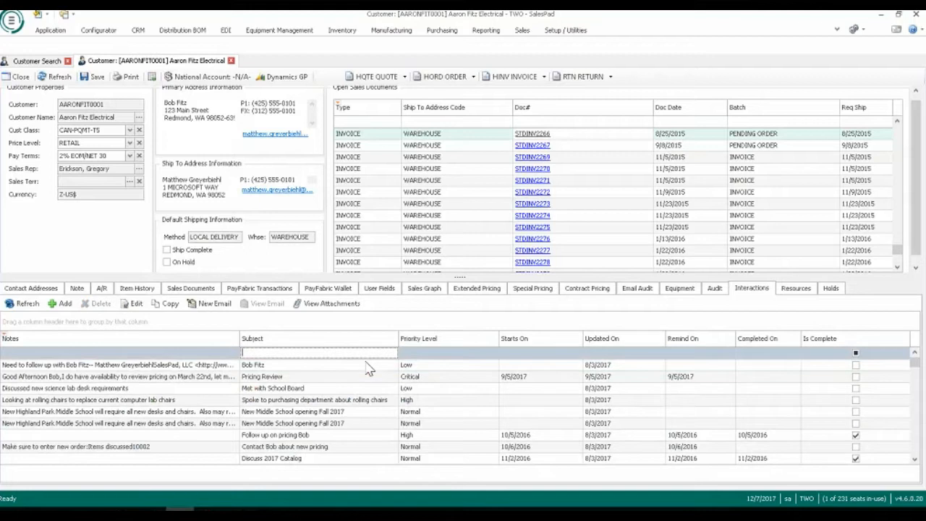
{"action": "type", "text": "*Pricing"}
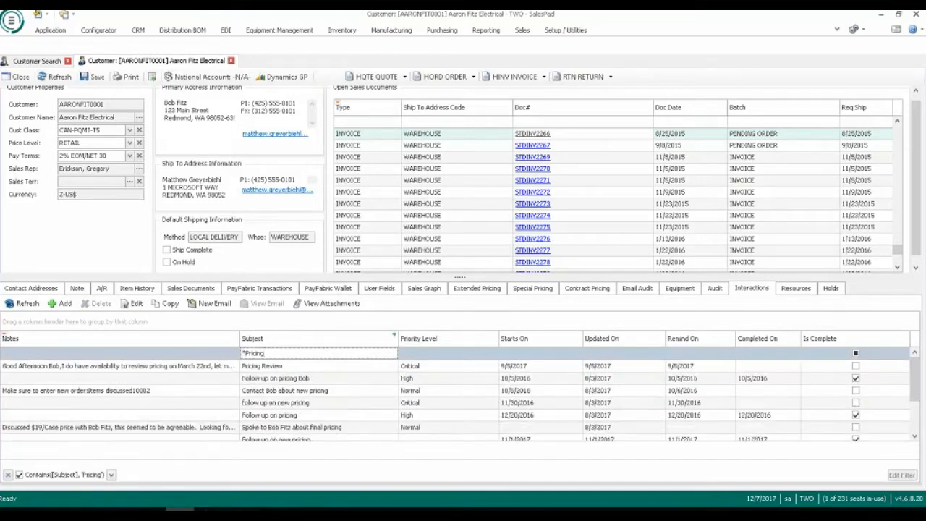
{"action": "left_click", "coordinate": [438, 353]}
{"action": "type", "text": "c"}
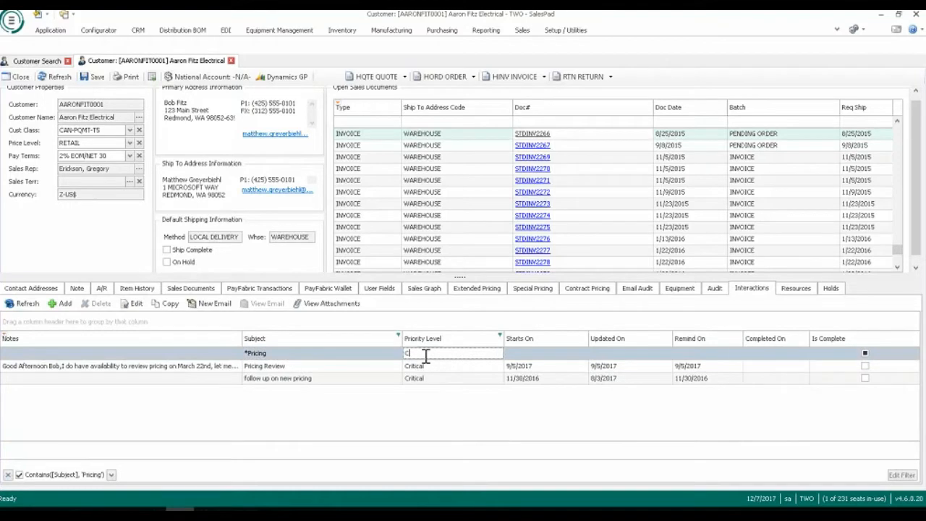
{"action": "type", "text": "rit"}
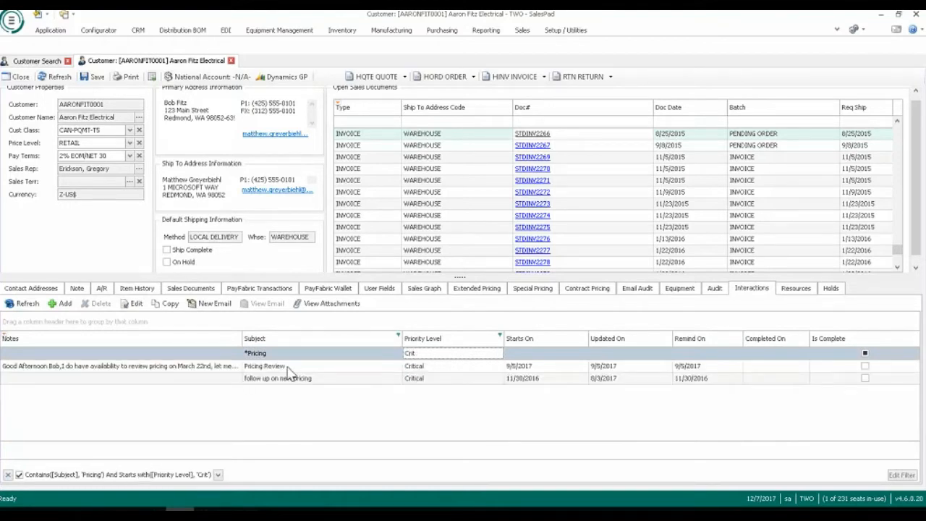
Read the notes of the Pricing Review interaction, close it without saving and clear the interaction filters.
{"action": "double_click", "coordinate": [264, 366]}
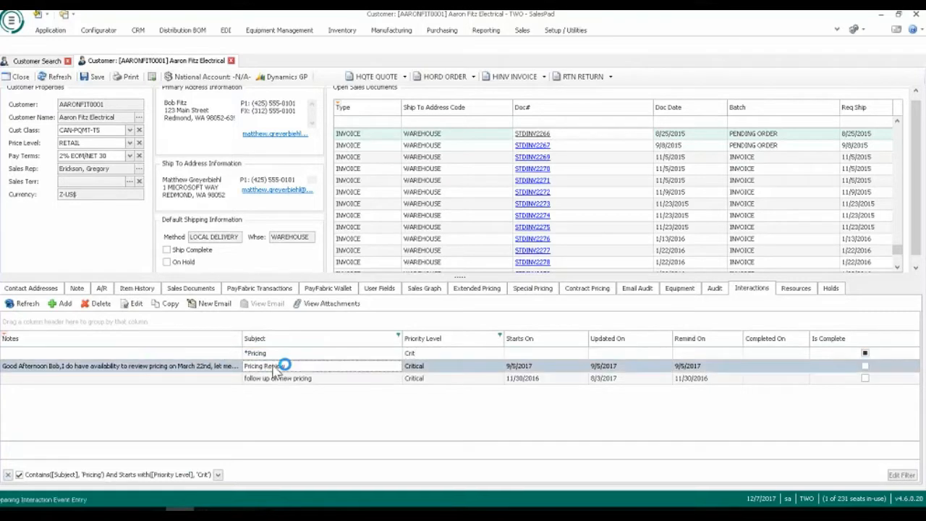
{"action": "left_click", "coordinate": [496, 158]}
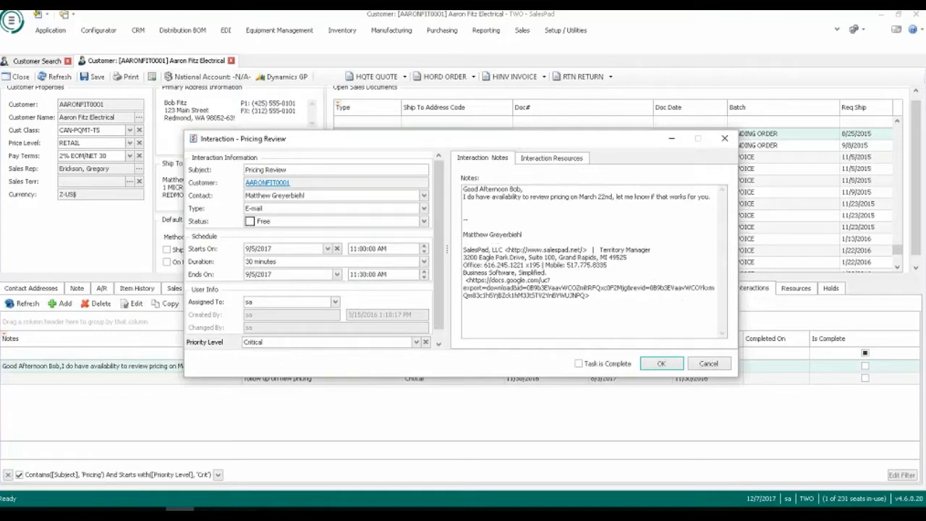
{"action": "left_click", "coordinate": [708, 363]}
{"action": "left_click", "coordinate": [9, 475]}
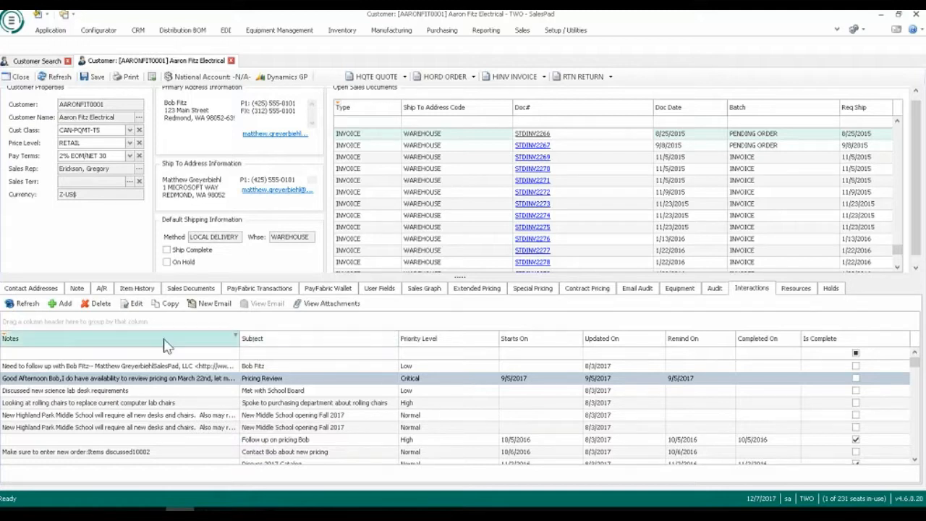
Group the interactions by Priority Level and expand the Critical group to review its entries.
{"action": "right_click", "coordinate": [428, 343]}
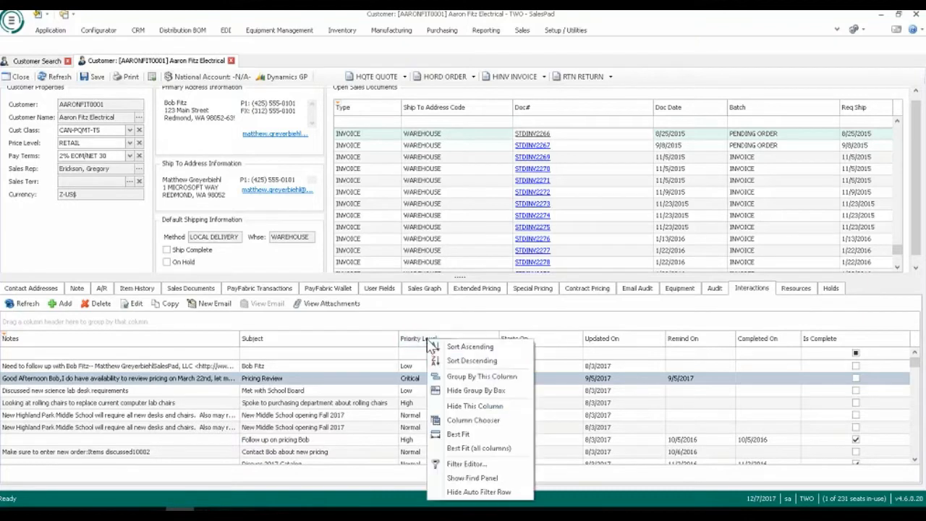
{"action": "left_click", "coordinate": [481, 376]}
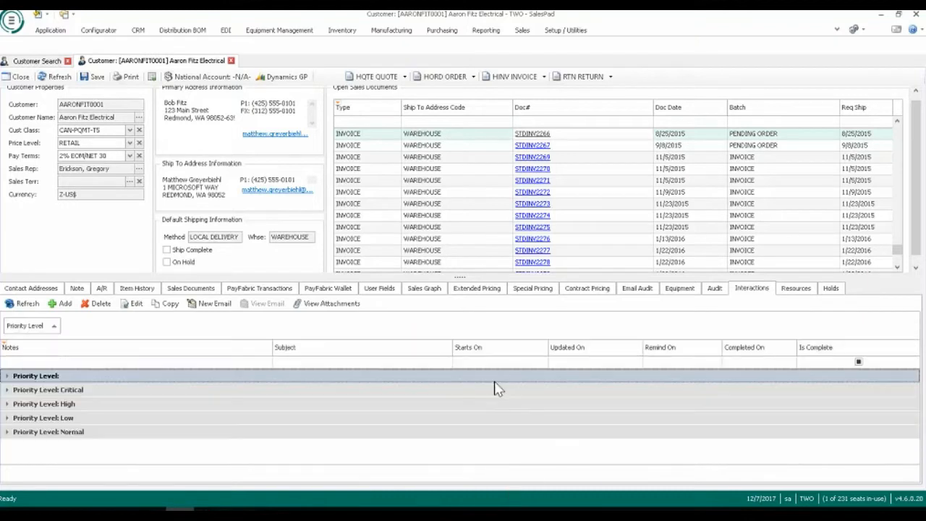
{"action": "left_click", "coordinate": [9, 389]}
{"action": "scroll", "coordinate": [210, 431], "scroll_direction": "down", "scroll_amount": 1}
{"action": "scroll", "coordinate": [224, 435], "scroll_direction": "down", "scroll_amount": 1}
{"action": "scroll", "coordinate": [224, 436], "scroll_direction": "up", "scroll_amount": 3}
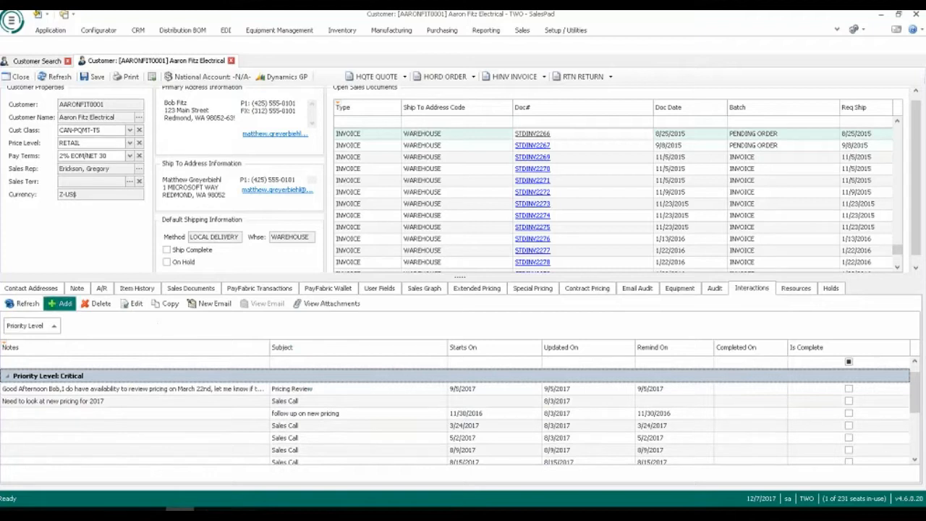
Add a Phone Call interaction with a follow-up subject naming the customer's main contact, and select that person as the contact.
{"action": "left_click", "coordinate": [61, 303]}
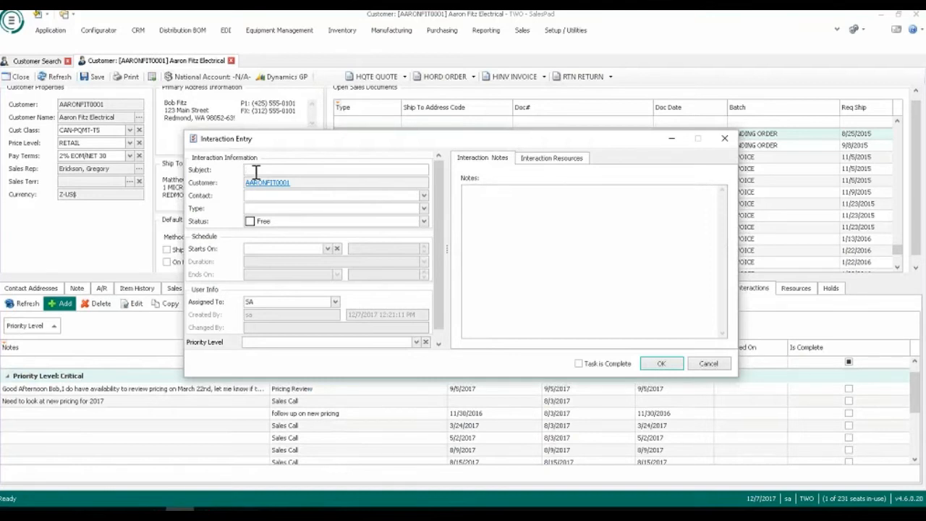
{"action": "type", "text": "up with Bob"}
{"action": "left_click", "coordinate": [424, 196]}
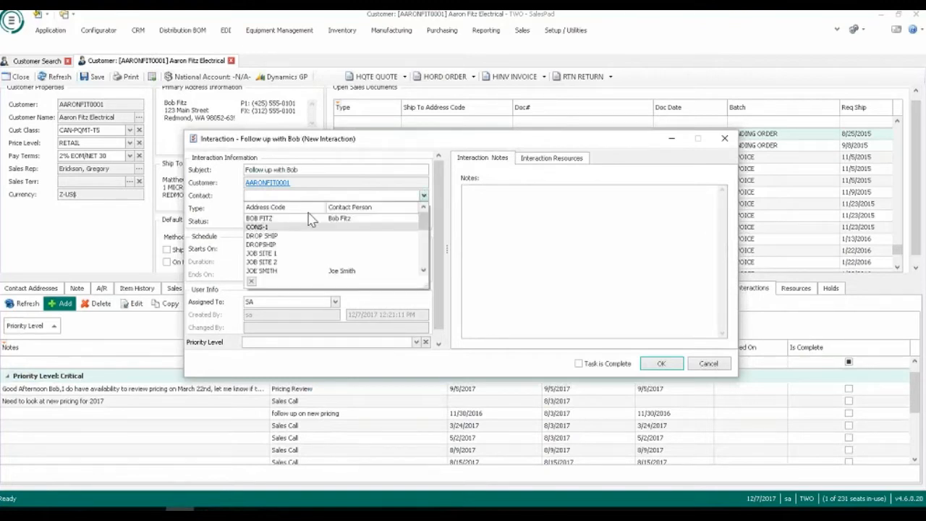
{"action": "left_click", "coordinate": [309, 218]}
{"action": "left_click", "coordinate": [423, 208]}
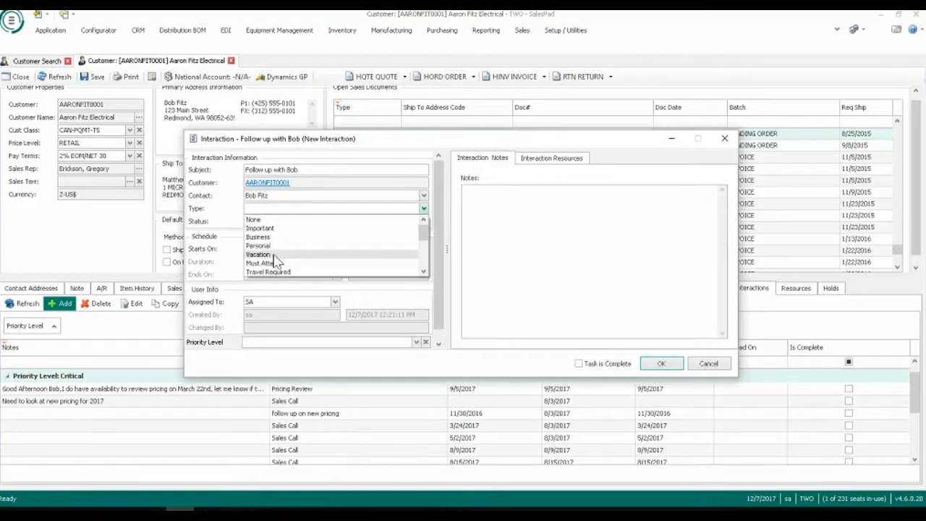
{"action": "scroll", "coordinate": [275, 261], "scroll_direction": "down", "scroll_amount": 3}
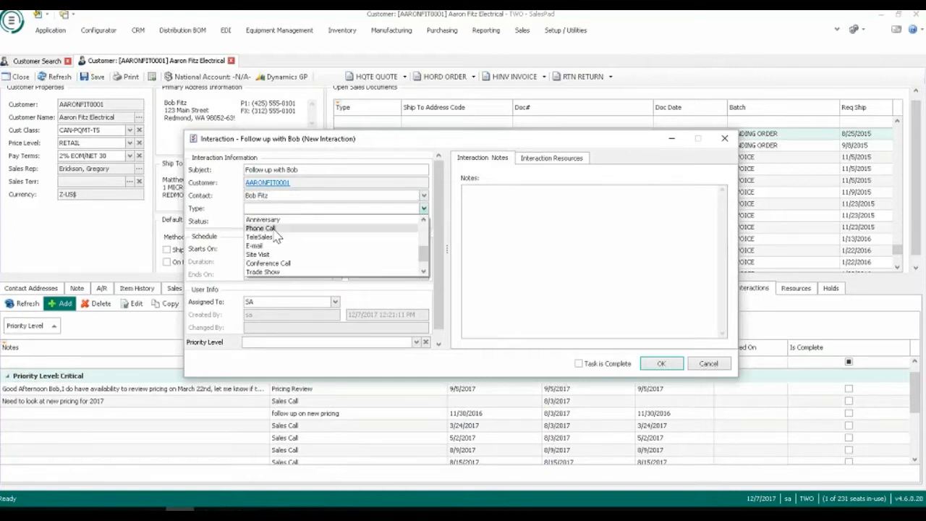
{"action": "left_click", "coordinate": [275, 228]}
Schedule the new interaction to start on 12/7/2017 at 8:00 AM with a duration of 30 minutes.
{"action": "left_click", "coordinate": [327, 248]}
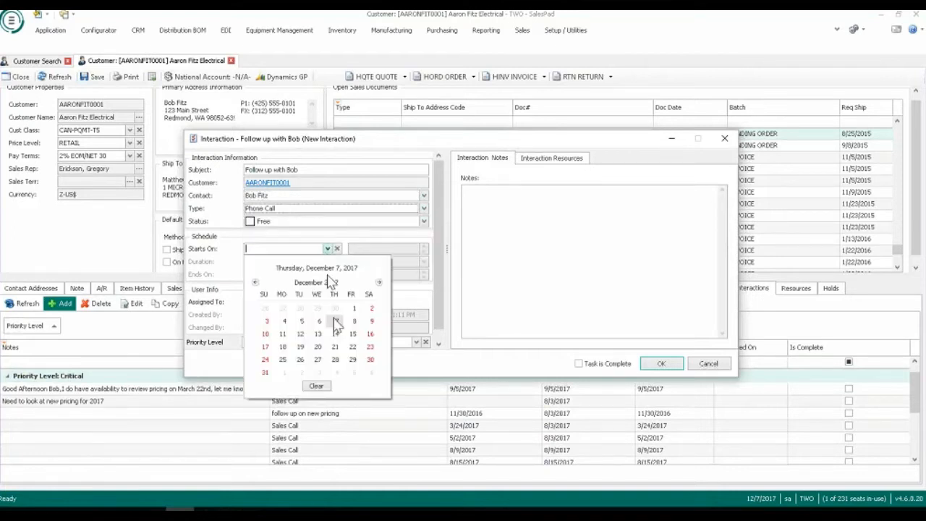
{"action": "left_click", "coordinate": [336, 323]}
{"action": "left_click", "coordinate": [424, 252]}
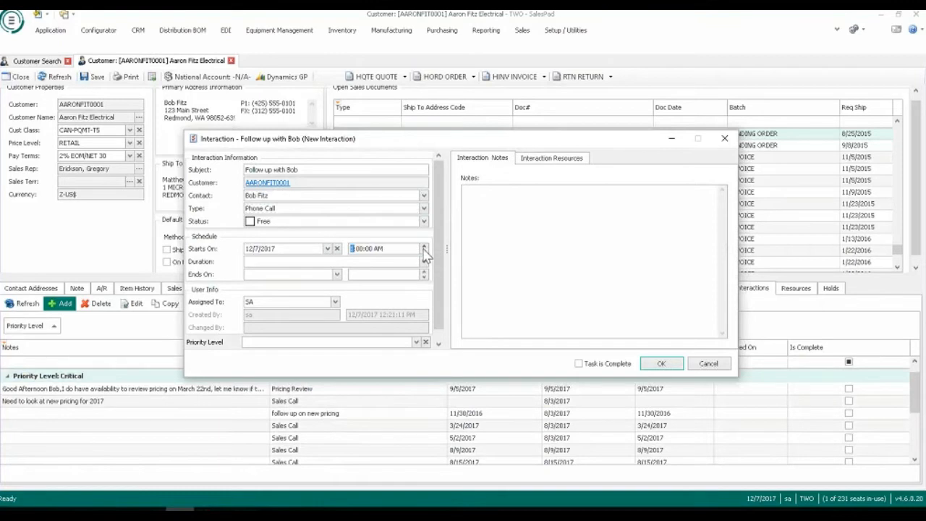
{"action": "left_click", "coordinate": [423, 262]}
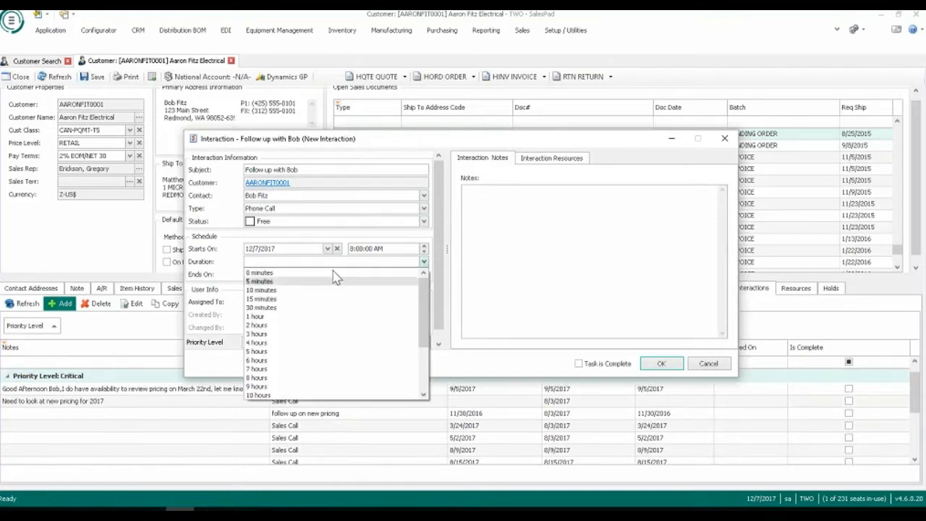
{"action": "left_click", "coordinate": [309, 307]}
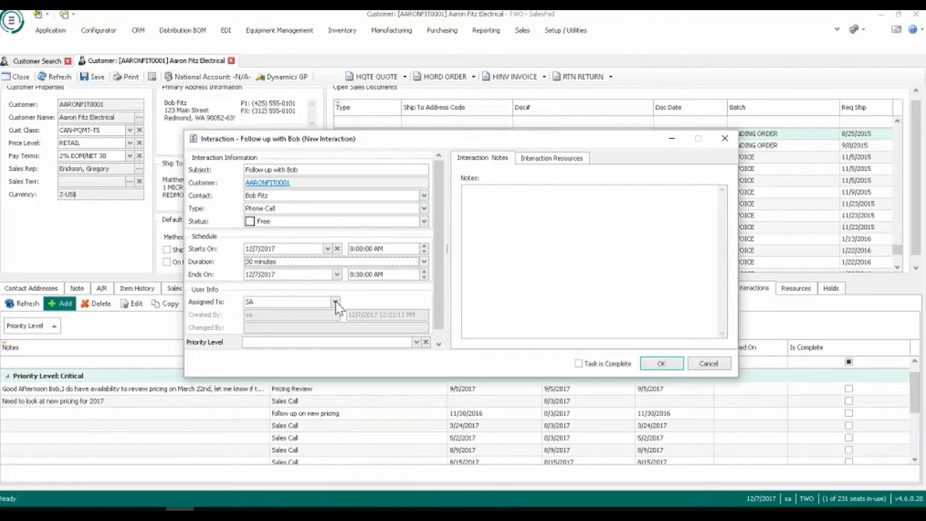
Assign the new interaction to SA, check its Interaction Resources and save it.
{"action": "left_click", "coordinate": [335, 303]}
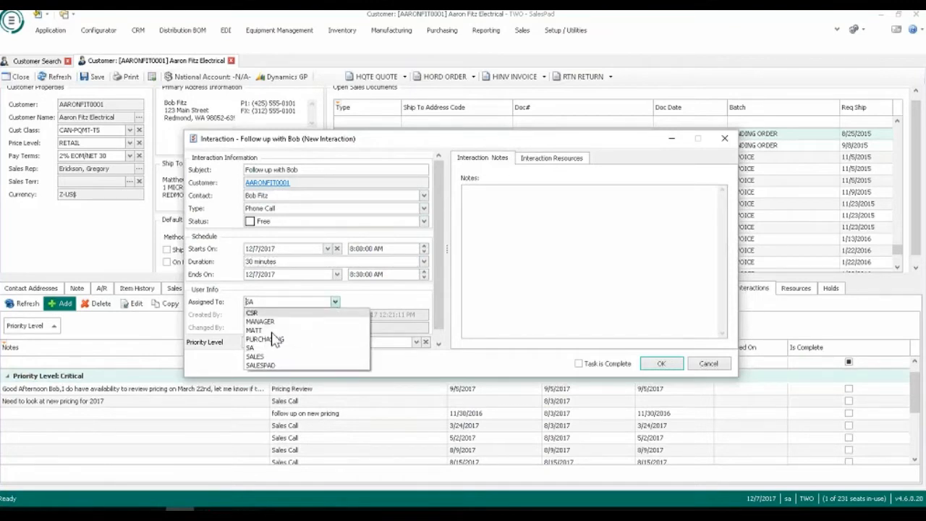
{"action": "left_click", "coordinate": [250, 347]}
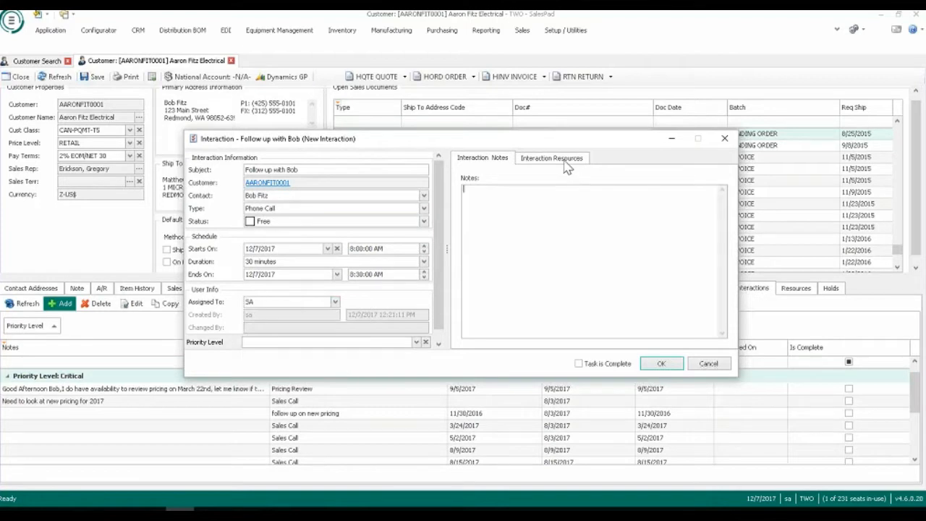
{"action": "left_click", "coordinate": [567, 160]}
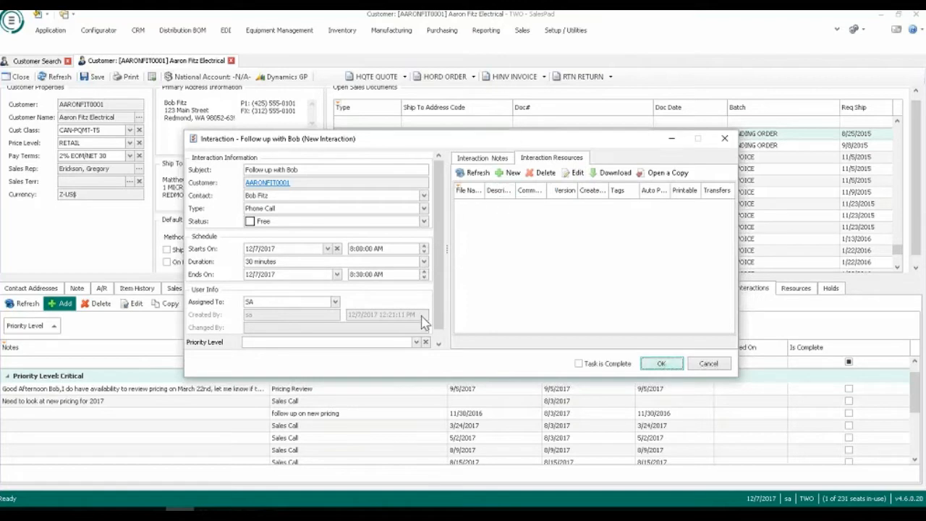
{"action": "key", "text": "Escape"}
View this week's calendar in SalesPad Today, look at the users whose calendars can be shown and cancel the selection.
{"action": "left_click", "coordinate": [50, 29]}
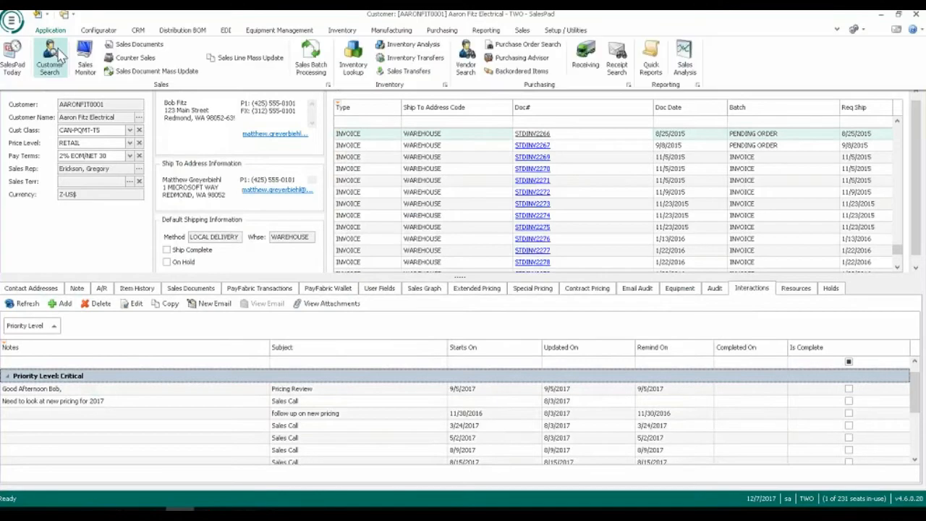
{"action": "left_click", "coordinate": [29, 63]}
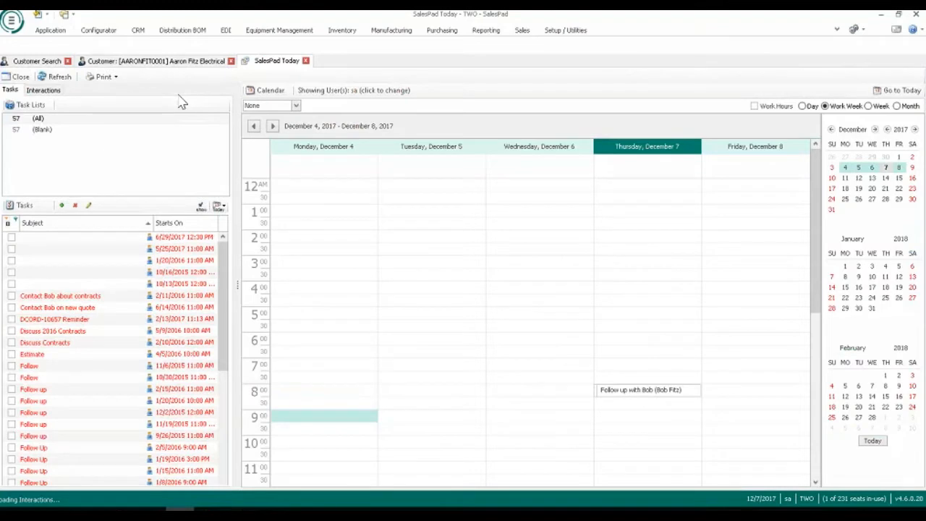
{"action": "scroll", "coordinate": [582, 230], "scroll_direction": "down", "scroll_amount": 1}
{"action": "scroll", "coordinate": [583, 230], "scroll_direction": "down", "scroll_amount": 2}
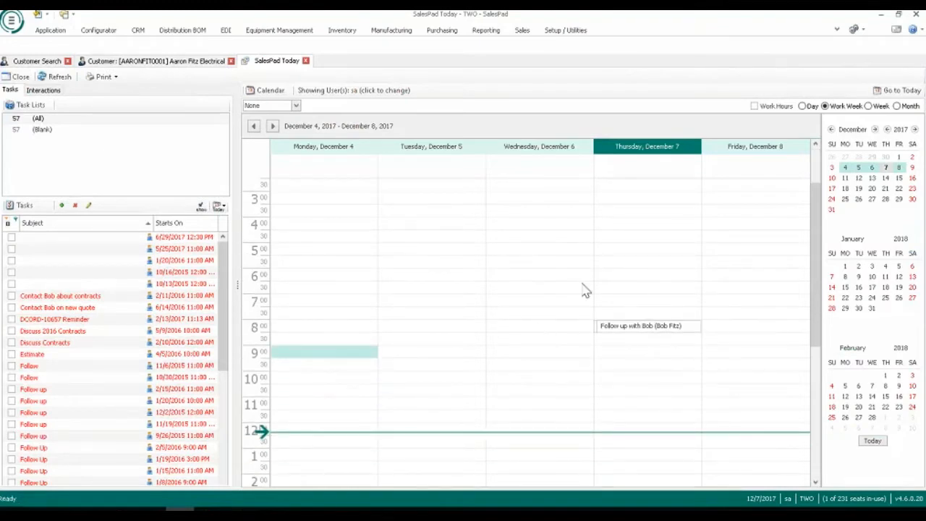
{"action": "left_click", "coordinate": [394, 90]}
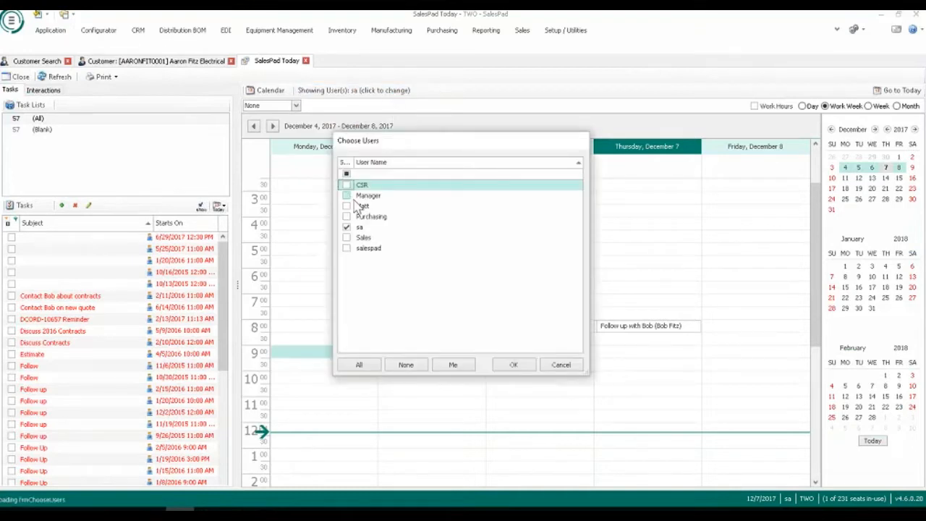
{"action": "left_click", "coordinate": [561, 365]}
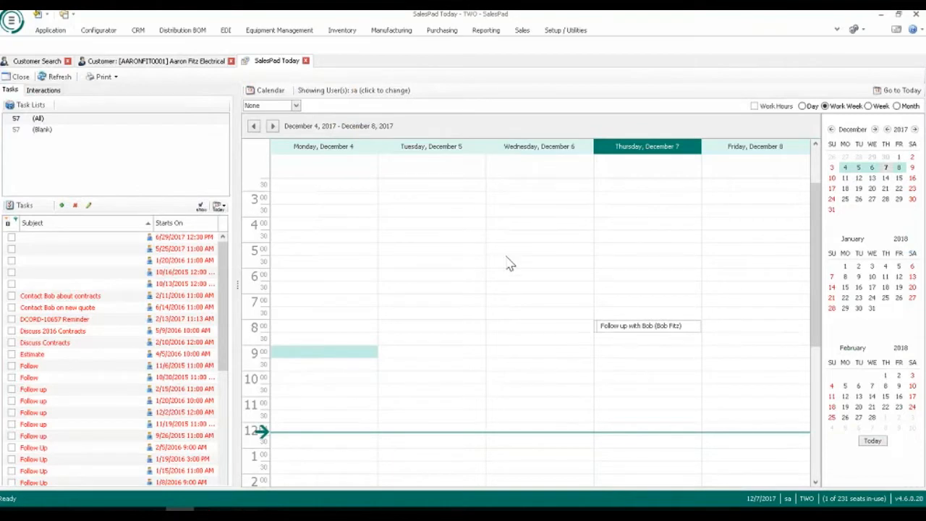
Mark the 8 AM follow-up interaction on December 7 as complete, check its Interaction Resources, save it and close SalesPad Today.
{"action": "double_click", "coordinate": [642, 327]}
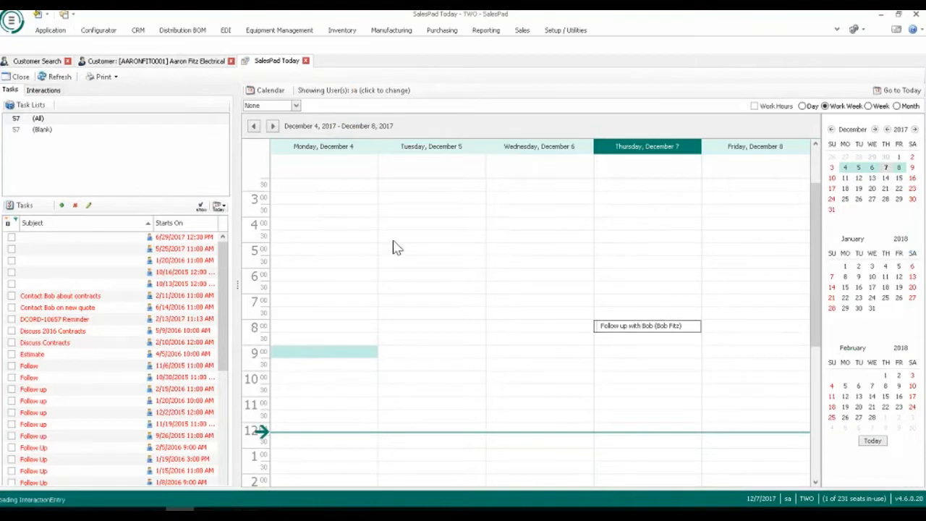
{"action": "left_click", "coordinate": [578, 363]}
{"action": "left_click", "coordinate": [497, 159]}
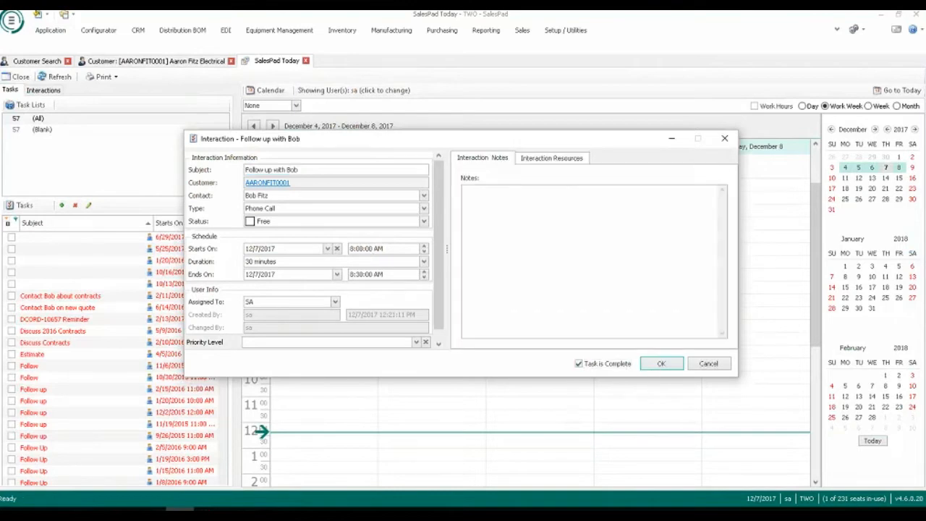
{"action": "left_click", "coordinate": [544, 159]}
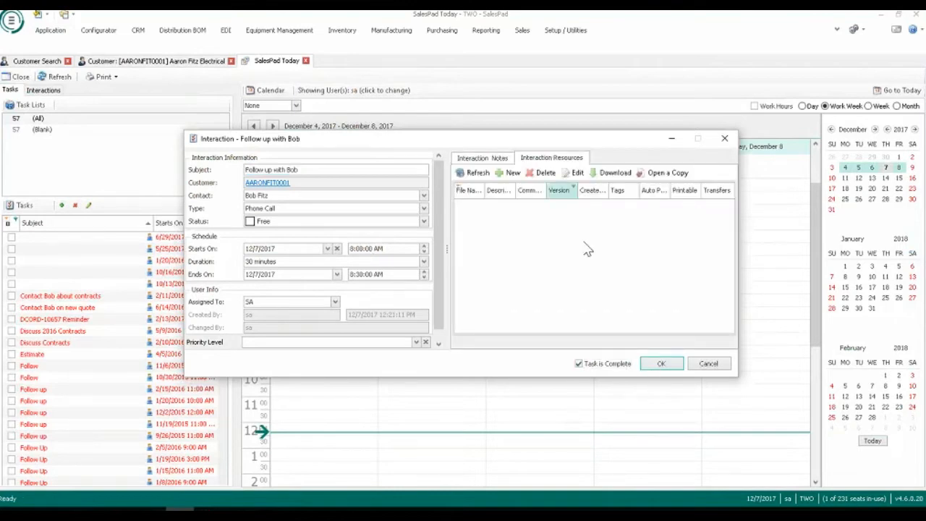
{"action": "left_click", "coordinate": [661, 363]}
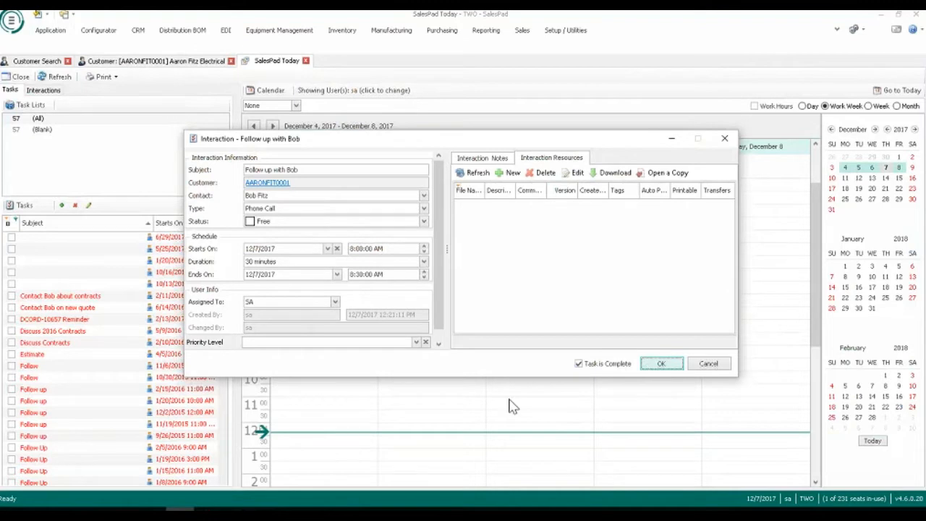
{"action": "left_click", "coordinate": [306, 62]}
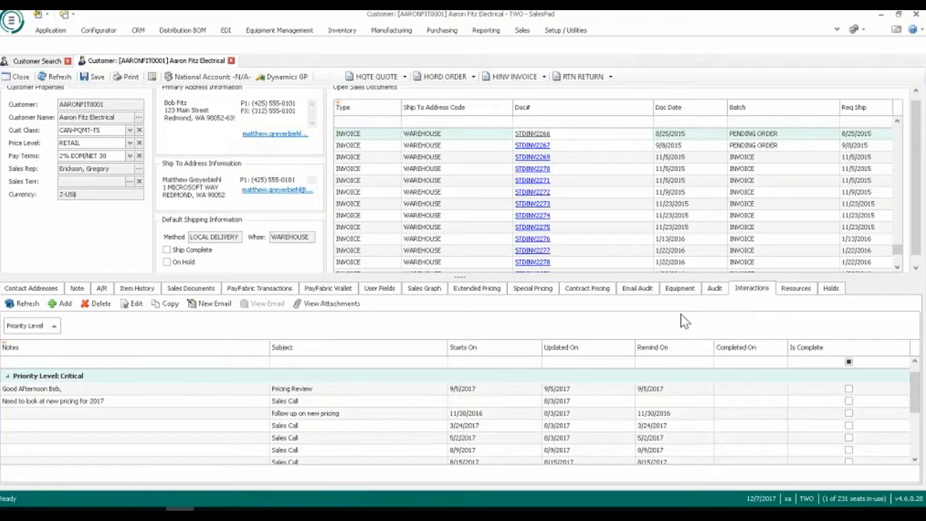
View the customer's attached resources, open the Trifold file and close its preview.
{"action": "left_click", "coordinate": [786, 289]}
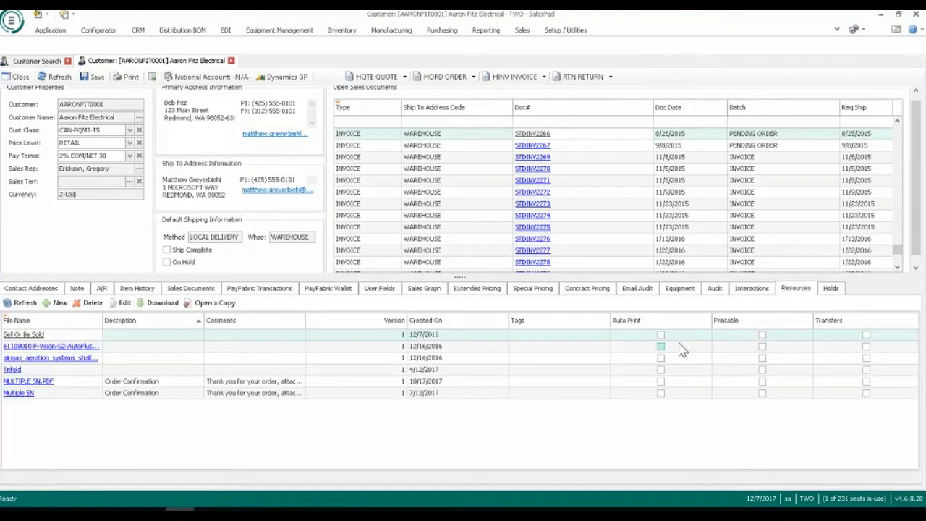
{"action": "left_click", "coordinate": [177, 372]}
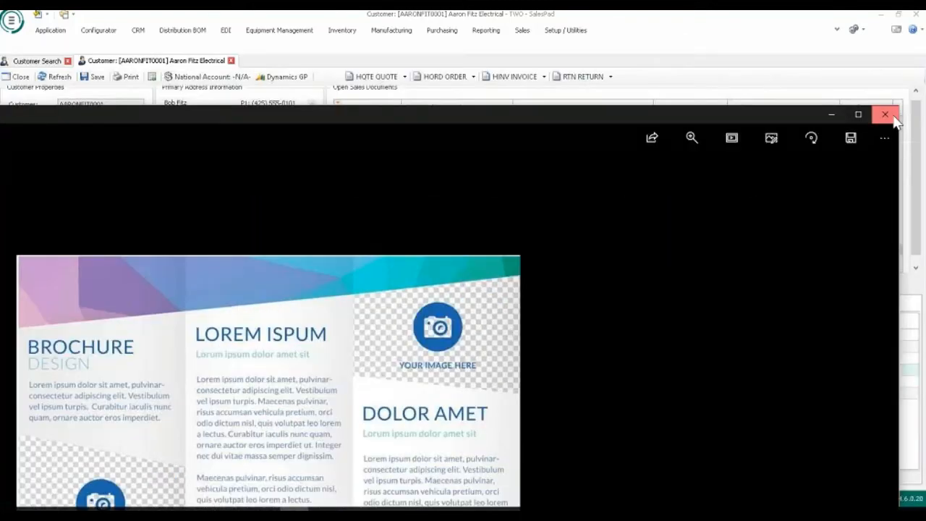
{"action": "left_click", "coordinate": [888, 113]}
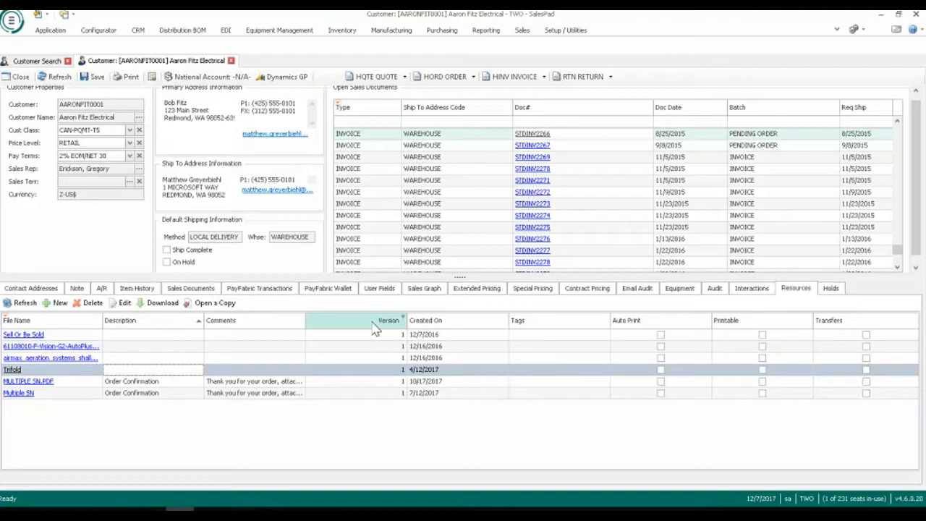
Review the customer's audit history and PayFabric transactions, and show the stored Visa card in the PayFabric Wallet.
{"action": "left_click", "coordinate": [715, 289]}
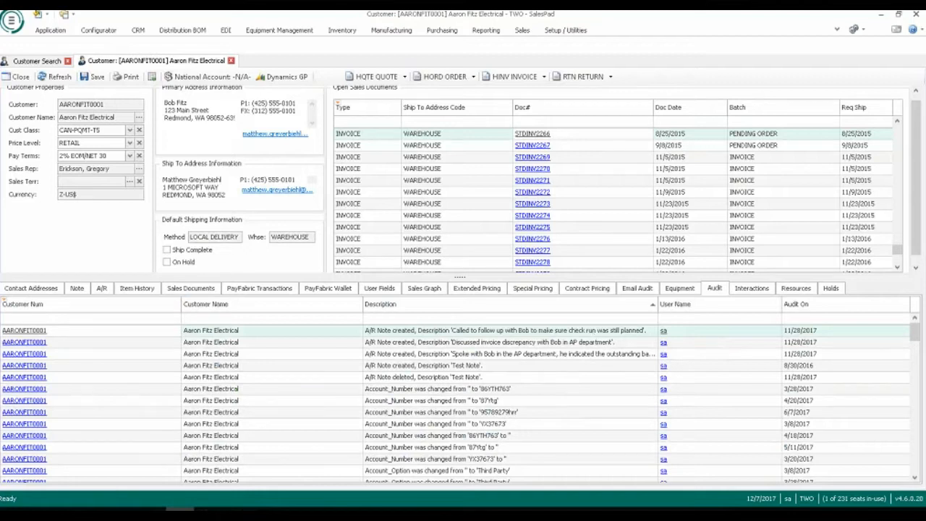
{"action": "left_click", "coordinate": [264, 290]}
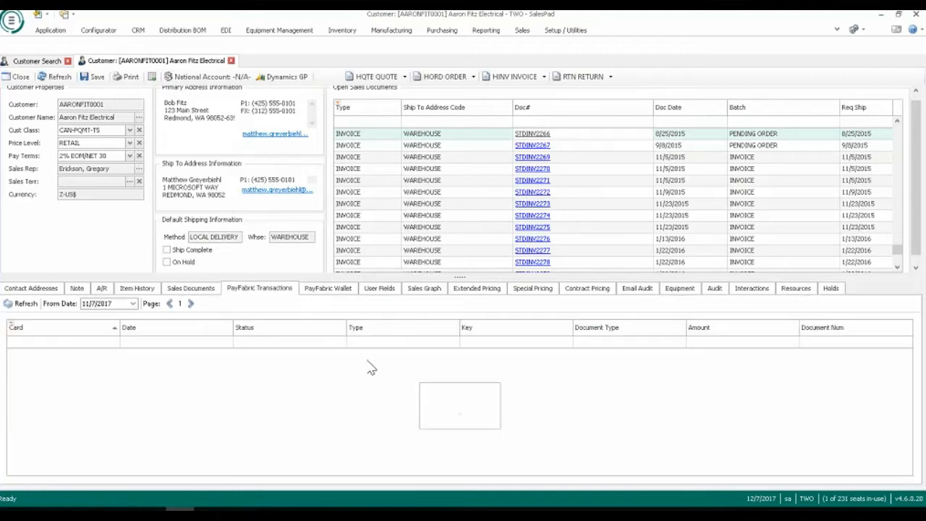
{"action": "left_click", "coordinate": [327, 290]}
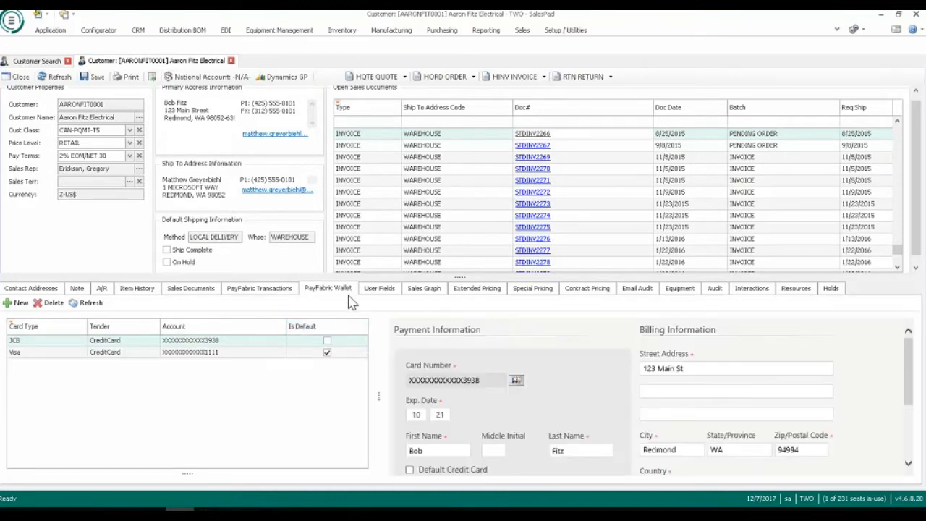
{"action": "left_click", "coordinate": [275, 354]}
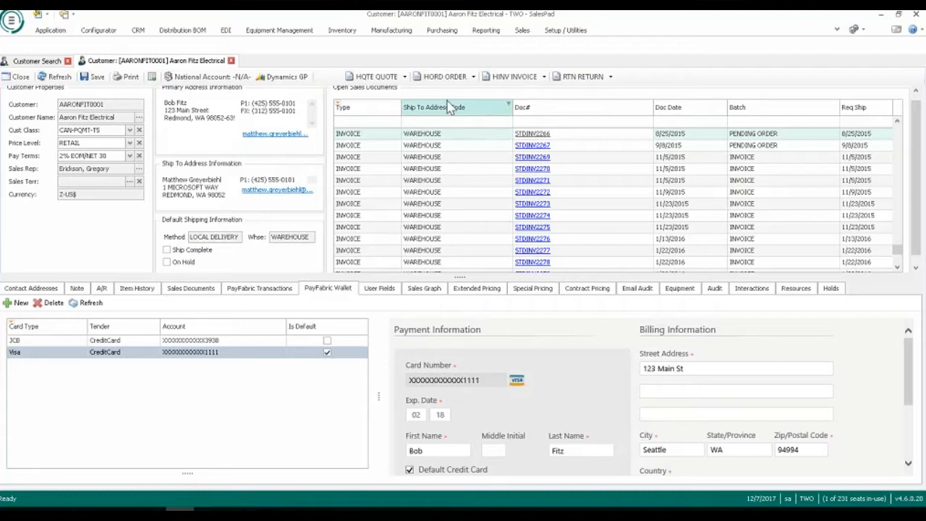
Create an HORD order for the customer and look up "20 GIG" as the item for its first line.
{"action": "left_click", "coordinate": [444, 76]}
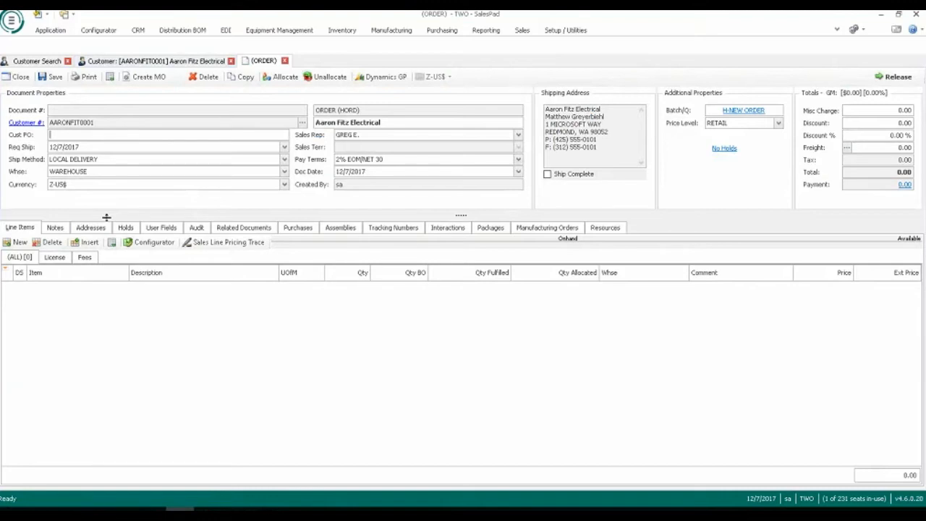
{"action": "left_click", "coordinate": [21, 244]}
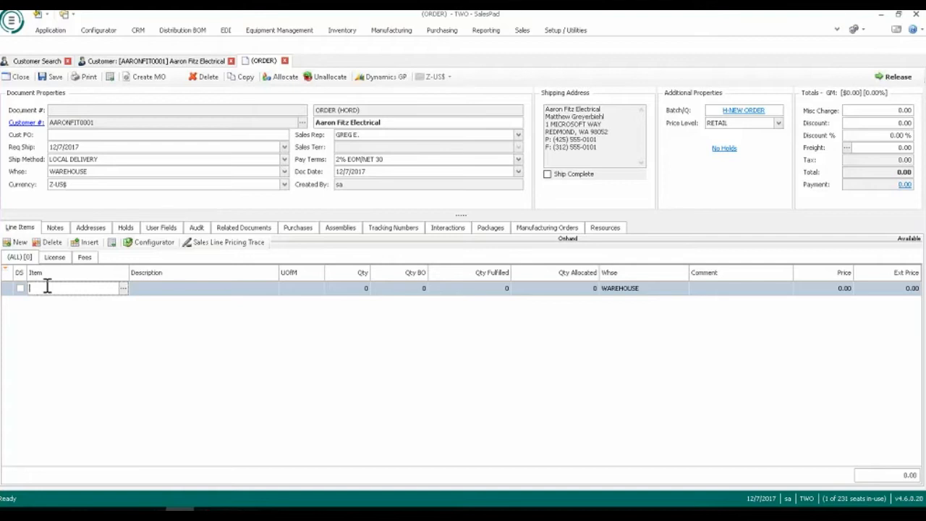
{"action": "type", "text": "20 GIG"}
{"action": "key", "text": "Return"}
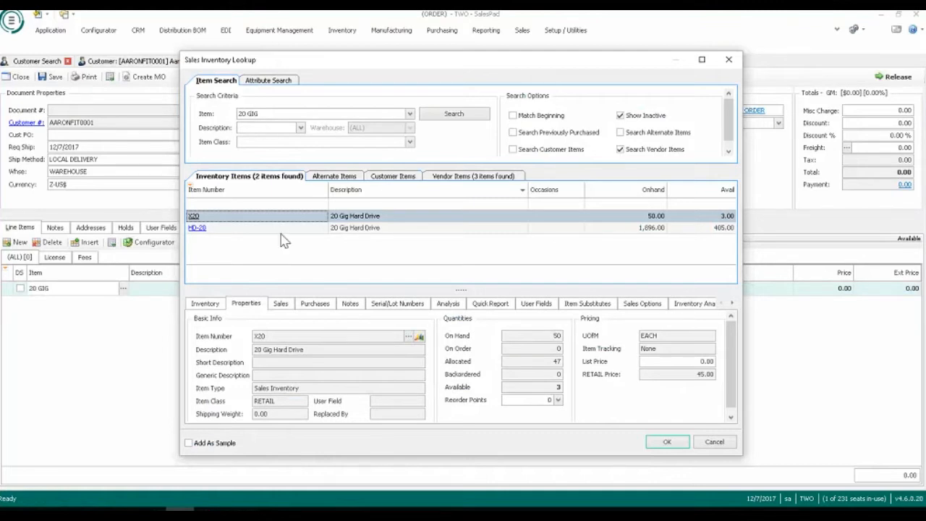
Review HD-20's inventory by location and its WAREHOUSE allocations, and add HD-20 to the order.
{"action": "left_click", "coordinate": [337, 228]}
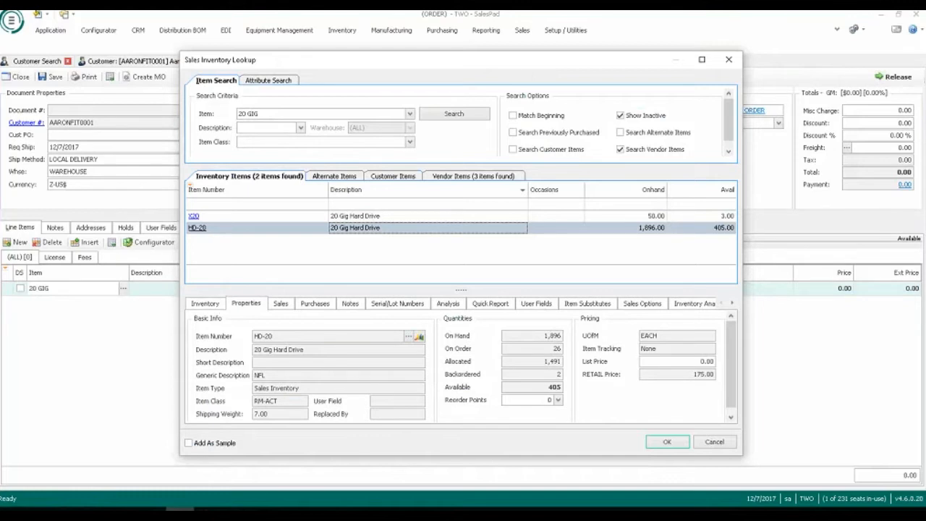
{"action": "left_click", "coordinate": [214, 306]}
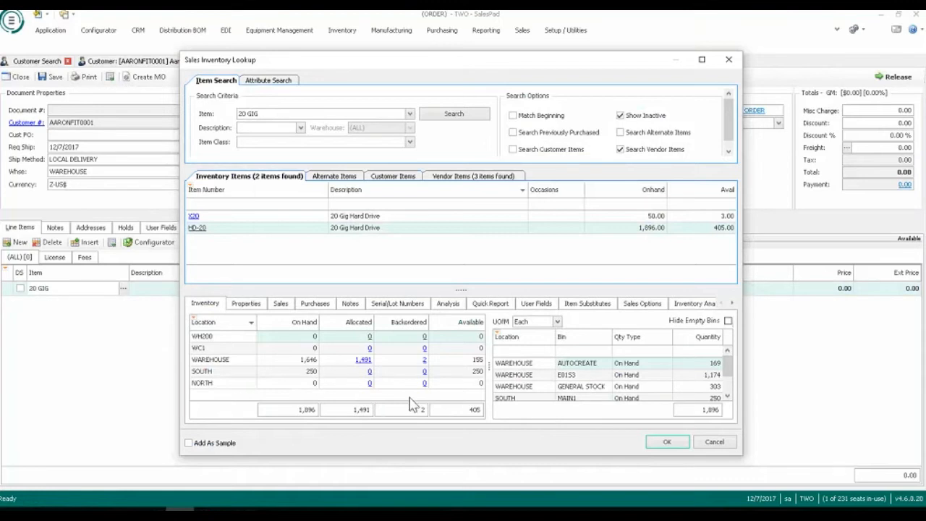
{"action": "left_click", "coordinate": [367, 361]}
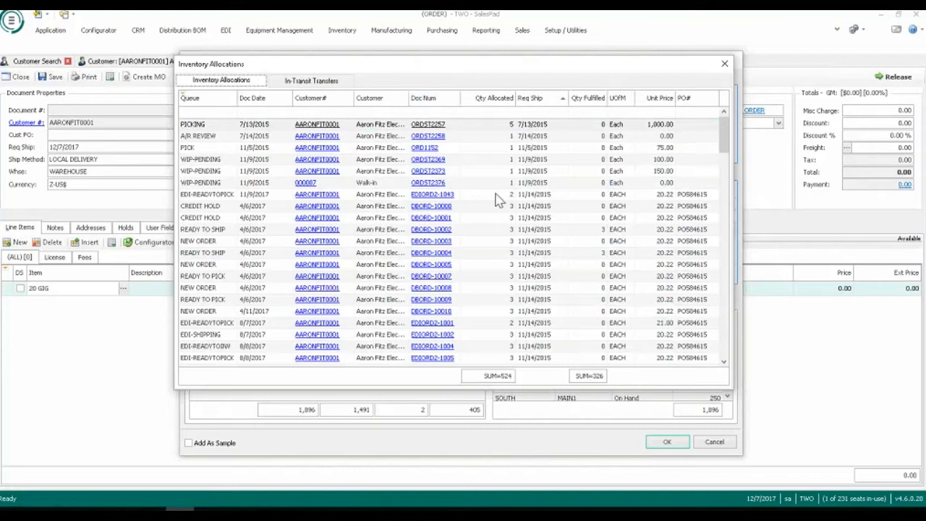
{"action": "scroll", "coordinate": [489, 269], "scroll_direction": "down", "scroll_amount": 1}
{"action": "scroll", "coordinate": [489, 269], "scroll_direction": "down", "scroll_amount": 15}
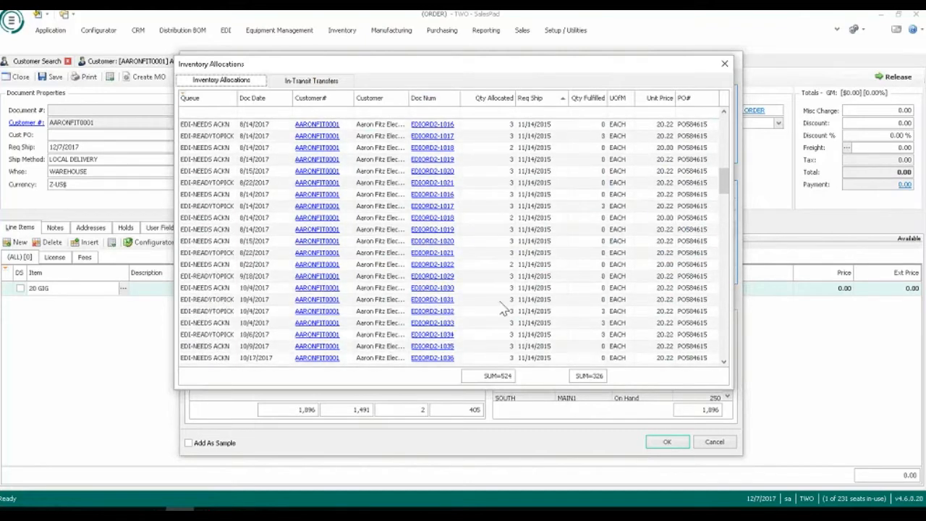
{"action": "scroll", "coordinate": [509, 311], "scroll_direction": "down", "scroll_amount": 1}
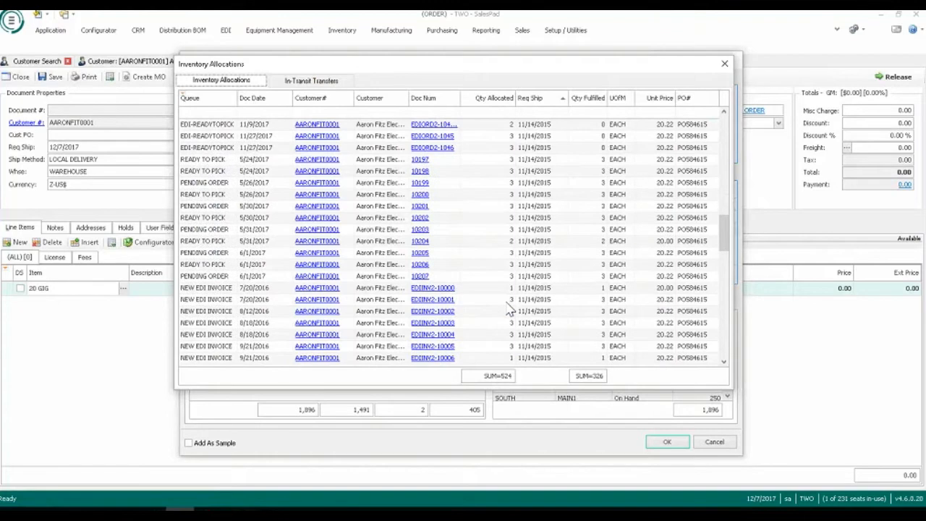
{"action": "scroll", "coordinate": [510, 304], "scroll_direction": "up", "scroll_amount": 2}
{"action": "left_click", "coordinate": [724, 64]}
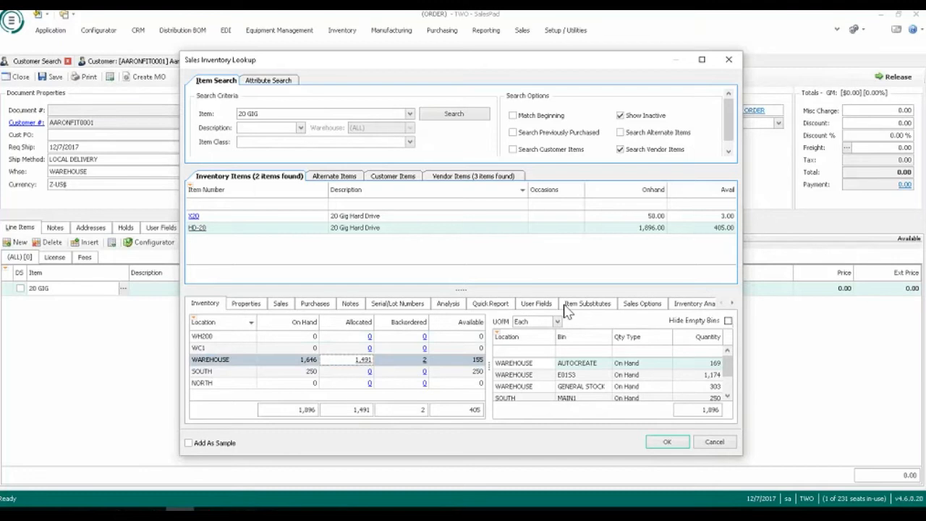
{"action": "double_click", "coordinate": [232, 228]}
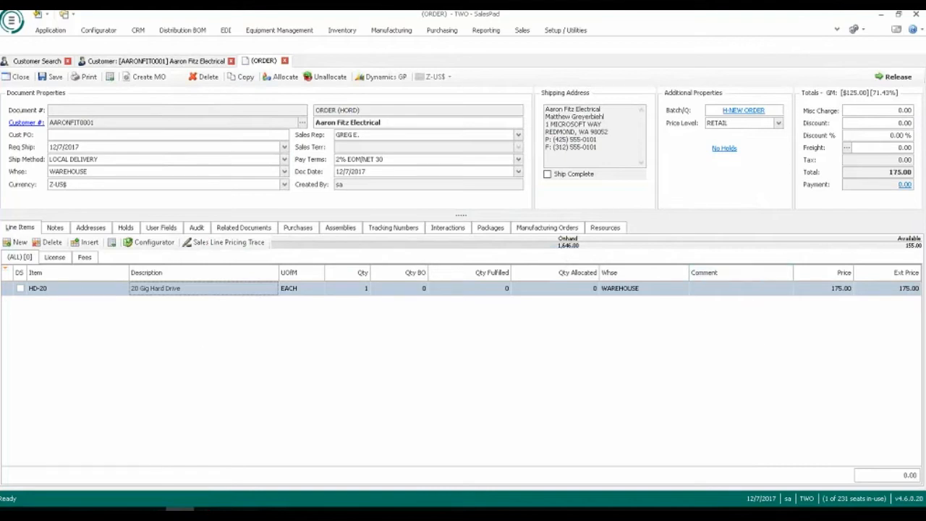
Start a second order line, try to look up item HHT-71880 and close the inventory lookup.
{"action": "mouse_move", "coordinate": [80, 293]}
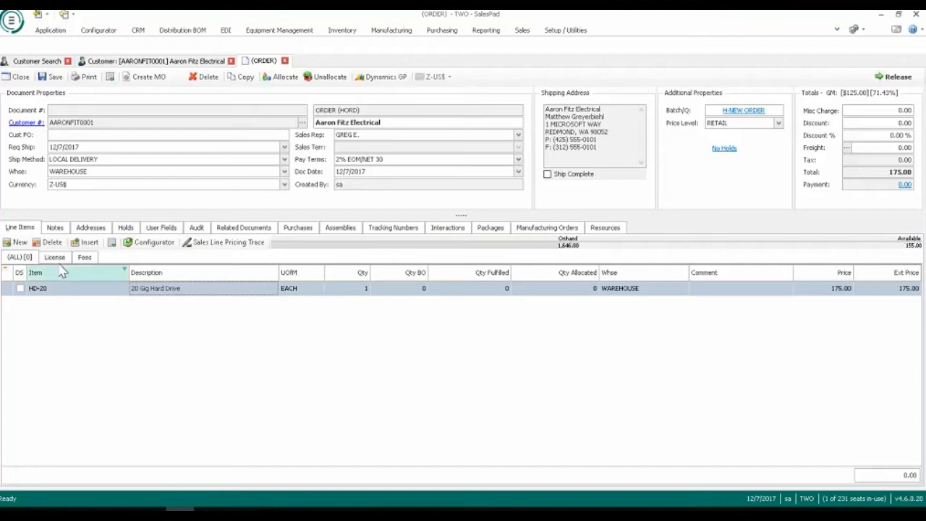
{"action": "left_click", "coordinate": [16, 241]}
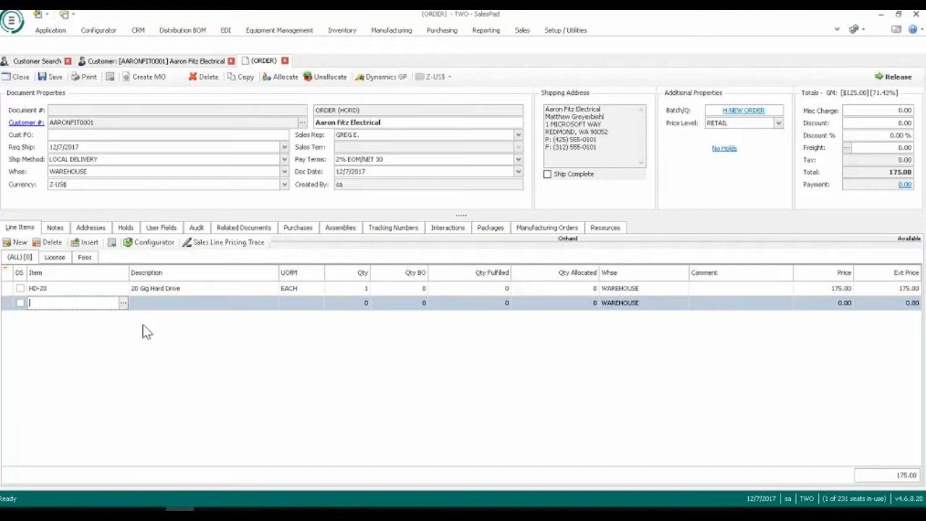
{"action": "type", "text": "HHT"}
{"action": "type", "text": "-7188"}
{"action": "type", "text": "8"}
{"action": "key", "text": "Tab"}
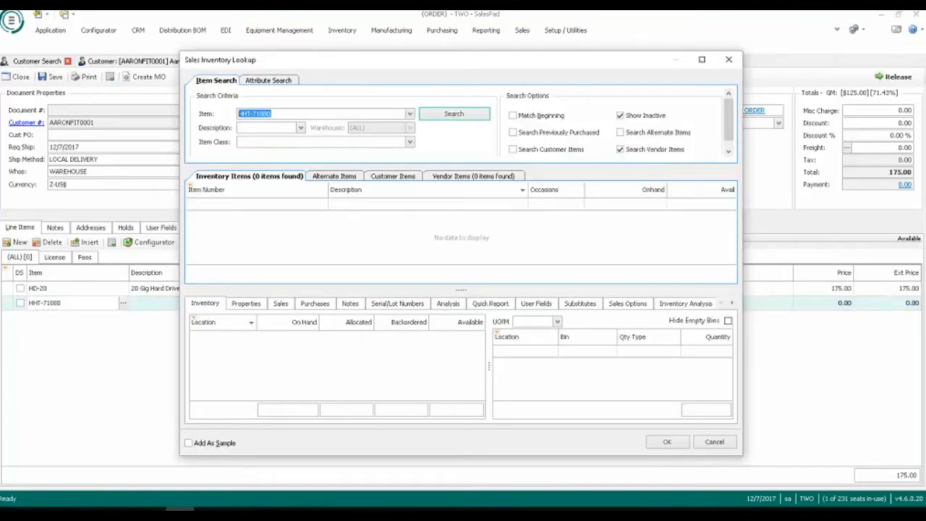
{"action": "left_click", "coordinate": [731, 62]}
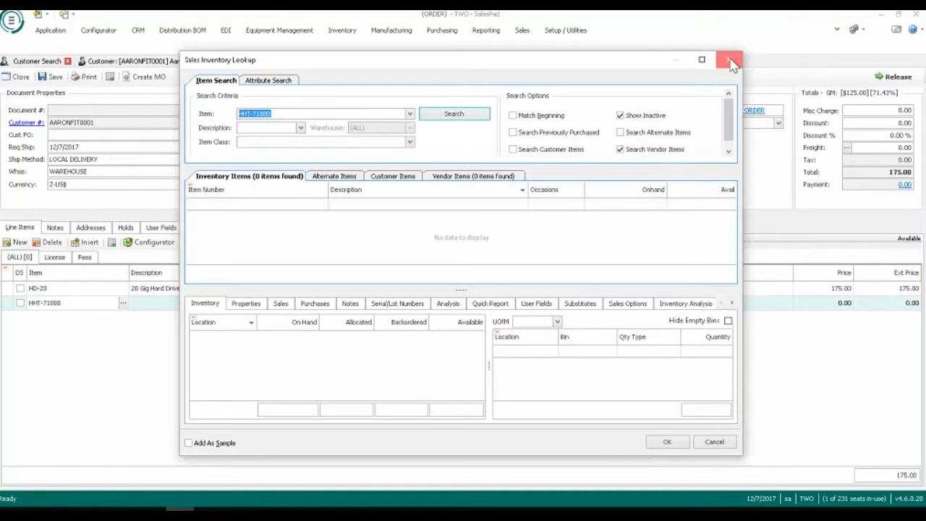
Correct the second line's item number to HHT-71180 to open its matrix entry.
{"action": "left_click", "coordinate": [82, 303]}
{"action": "key", "text": "BackSpace"}
{"action": "key", "text": "BackSpace"}
{"action": "key", "text": "BackSpace"}
{"action": "type", "text": "100"}
{"action": "key", "text": "Tab"}
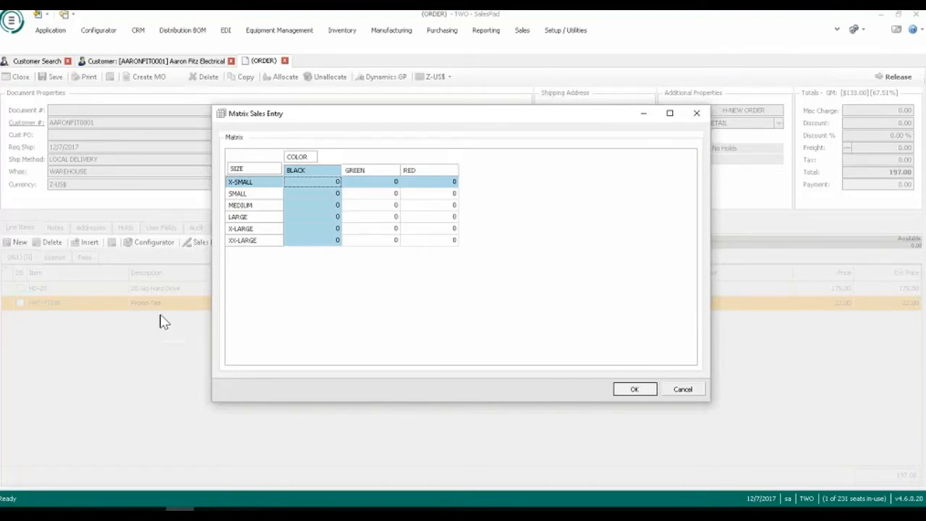
Enter matrix quantities of 1 Black Small, 2 Green X-Large and 2 Red XX-Large, and add them to the order.
{"action": "left_click", "coordinate": [328, 196]}
{"action": "type", "text": "1"}
{"action": "left_click", "coordinate": [387, 230]}
{"action": "type", "text": "2"}
{"action": "left_click", "coordinate": [446, 243]}
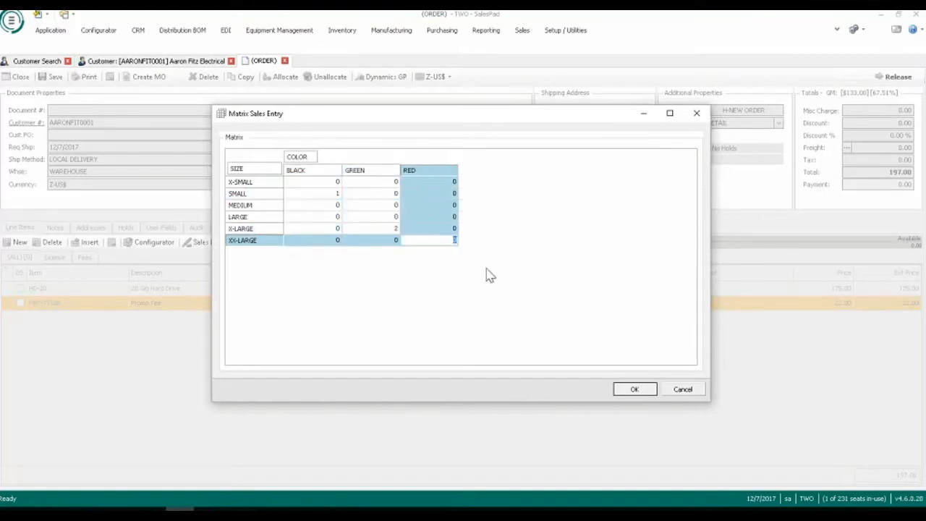
{"action": "type", "text": "2"}
{"action": "left_click", "coordinate": [632, 391]}
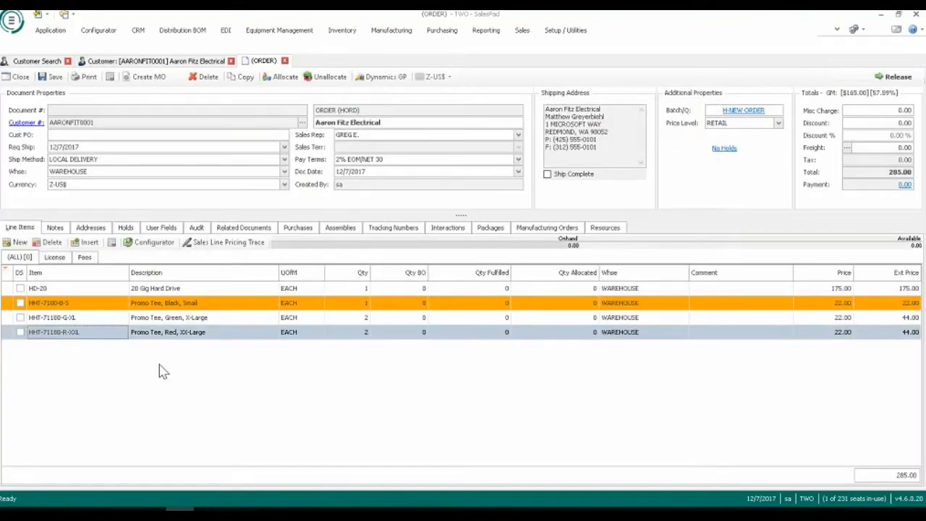
Examine the cost and margin details of the Promo Tee lines, including the highlighted Black, Small line.
{"action": "mouse_move", "coordinate": [123, 333]}
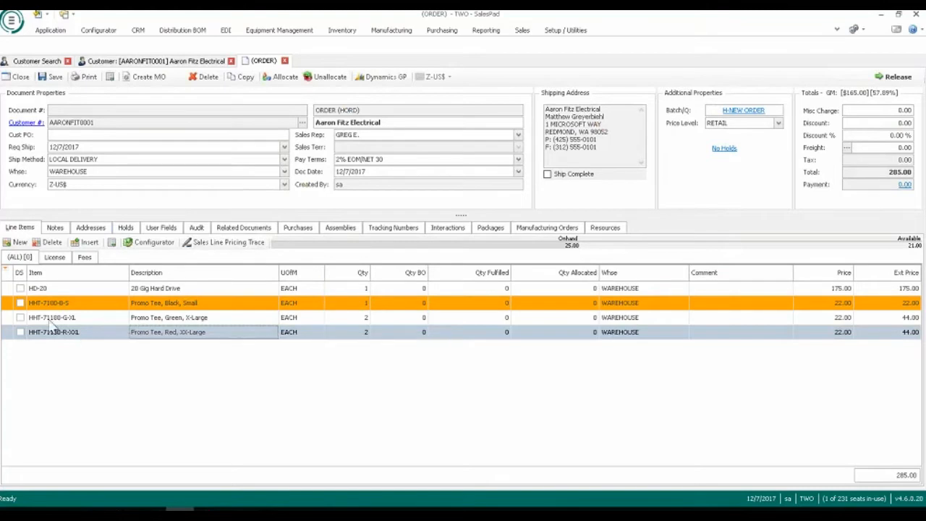
{"action": "mouse_move", "coordinate": [62, 314]}
{"action": "mouse_move", "coordinate": [356, 334]}
{"action": "mouse_move", "coordinate": [83, 337]}
{"action": "mouse_move", "coordinate": [131, 310]}
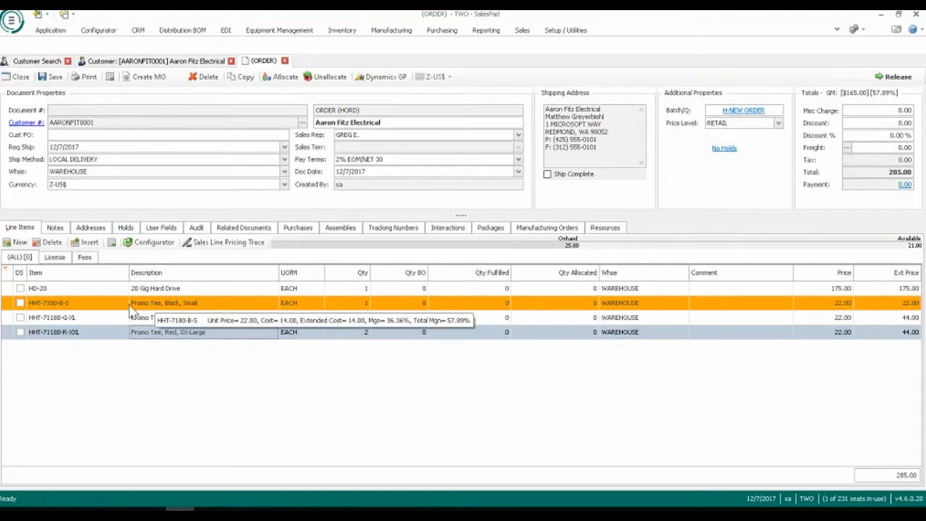
Add an order line for item 3700, view the Friction Plates options in its configurator and cancel the selection.
{"action": "left_click", "coordinate": [16, 243]}
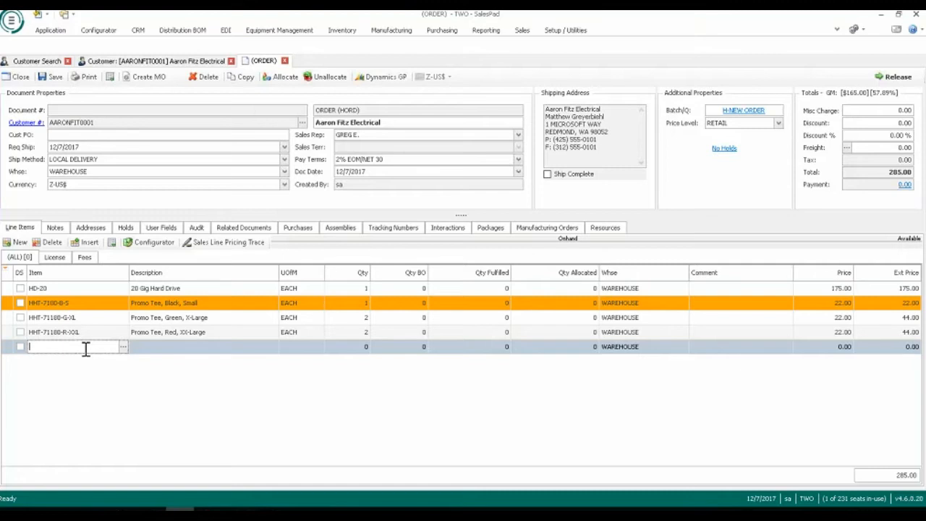
{"action": "type", "text": "3700"}
{"action": "key", "text": "Return"}
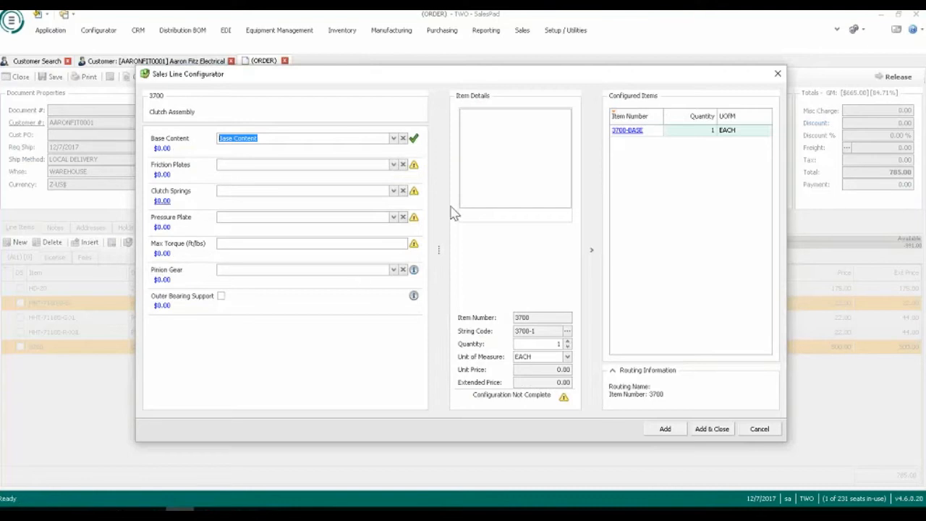
{"action": "left_click", "coordinate": [394, 165]}
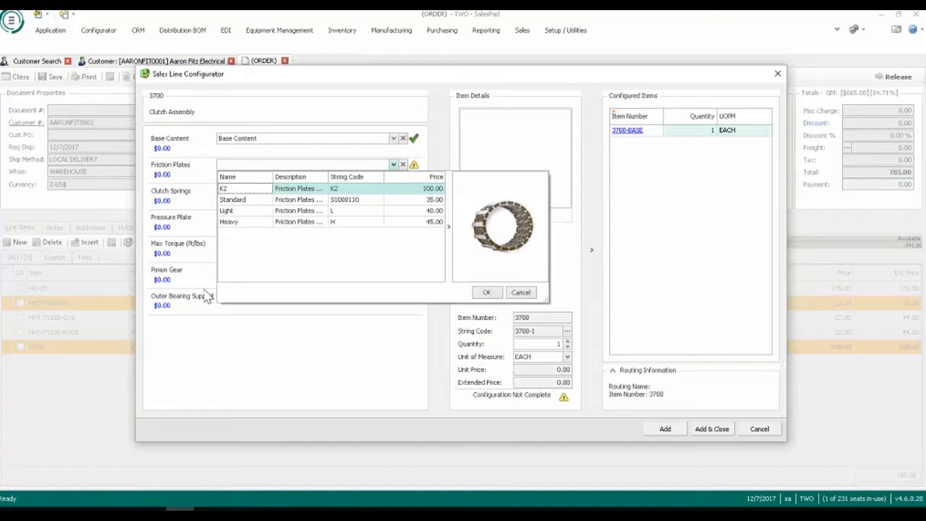
{"action": "left_click", "coordinate": [518, 293]}
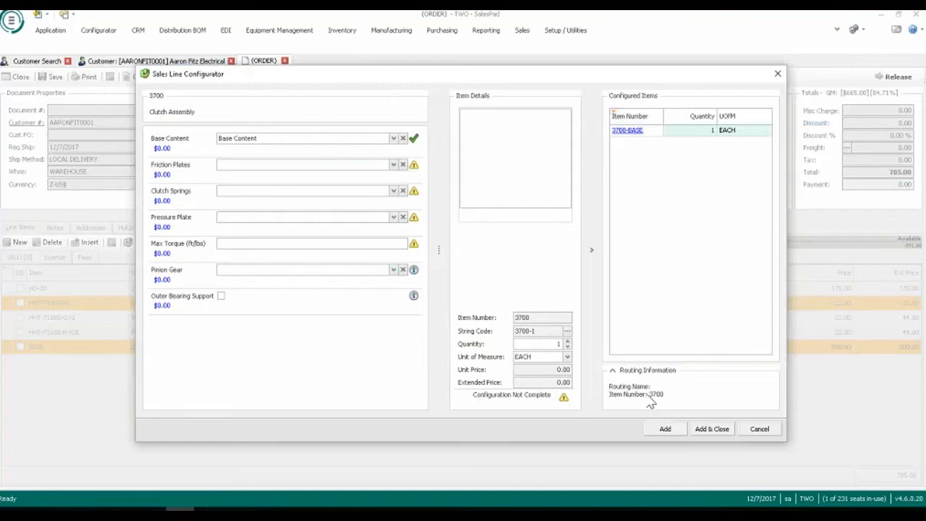
Configure the clutch assembly with K2 friction plates, Light clutch springs and an Anodized pressure plate.
{"action": "left_click", "coordinate": [394, 164]}
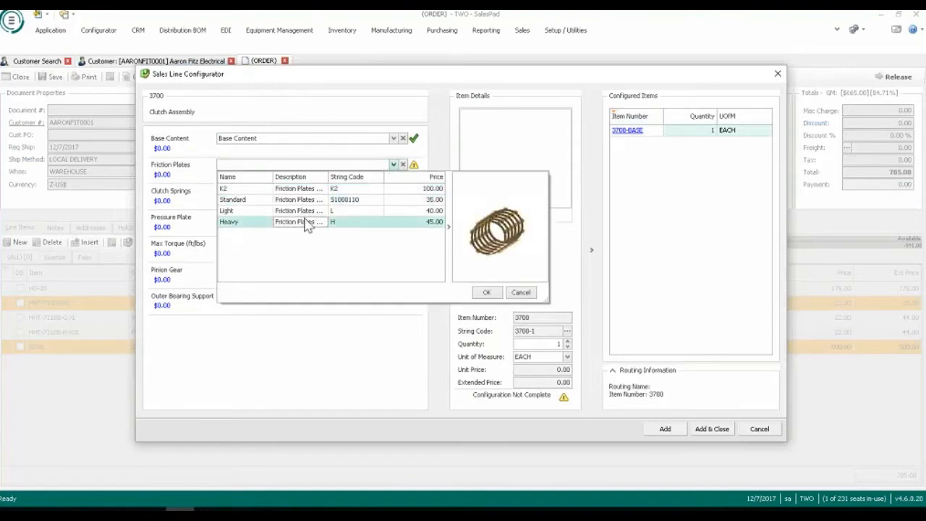
{"action": "left_click", "coordinate": [307, 188]}
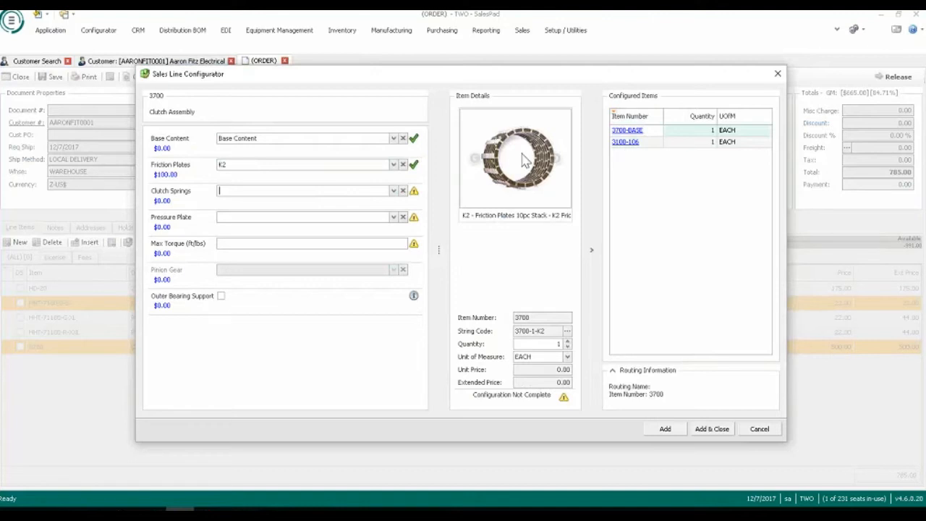
{"action": "left_click", "coordinate": [546, 329]}
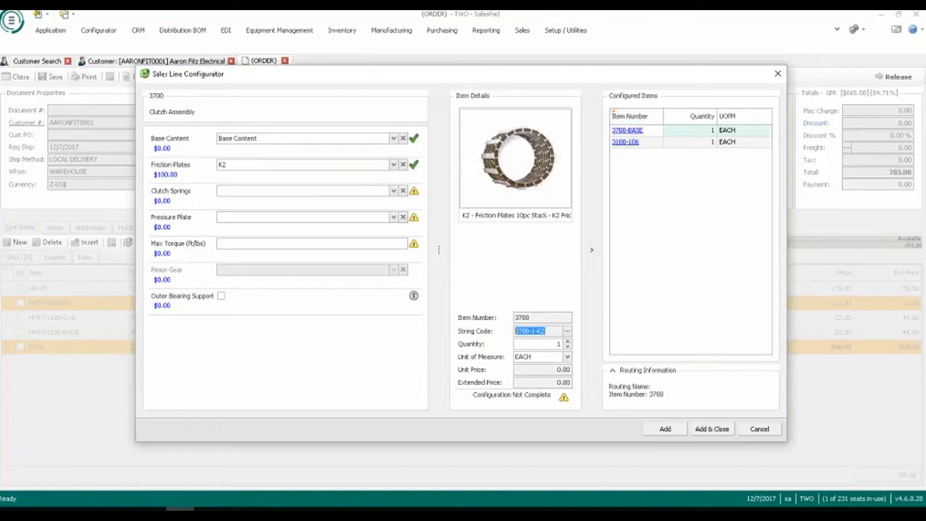
{"action": "left_click", "coordinate": [394, 191]}
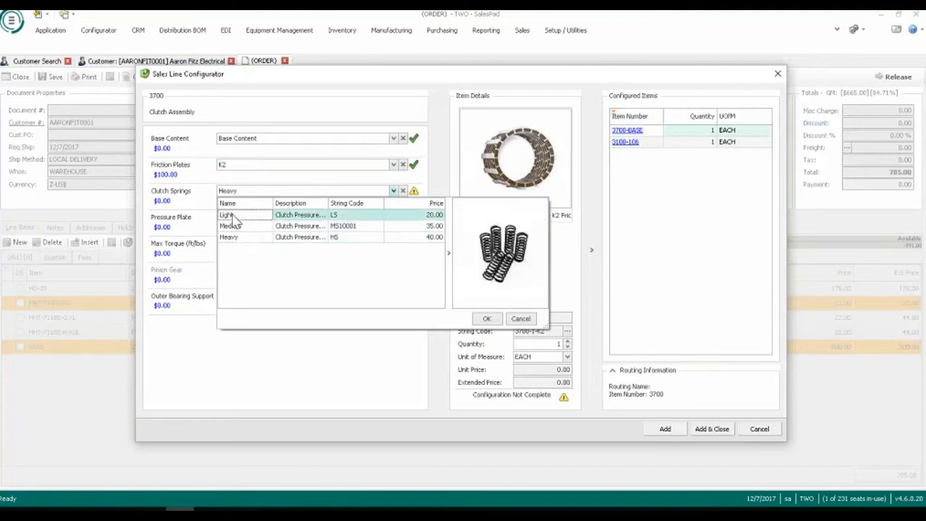
{"action": "left_click", "coordinate": [232, 214]}
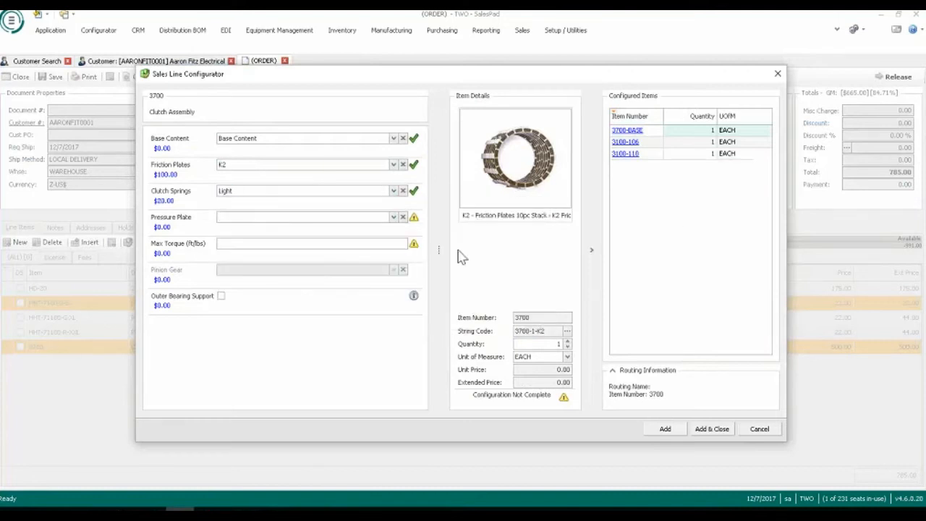
{"action": "left_click", "coordinate": [393, 216]}
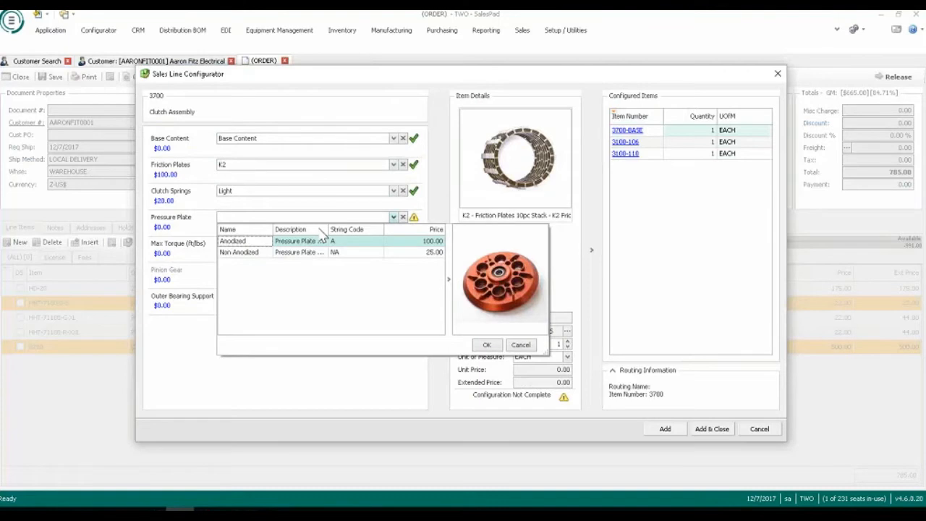
{"action": "left_click", "coordinate": [250, 242]}
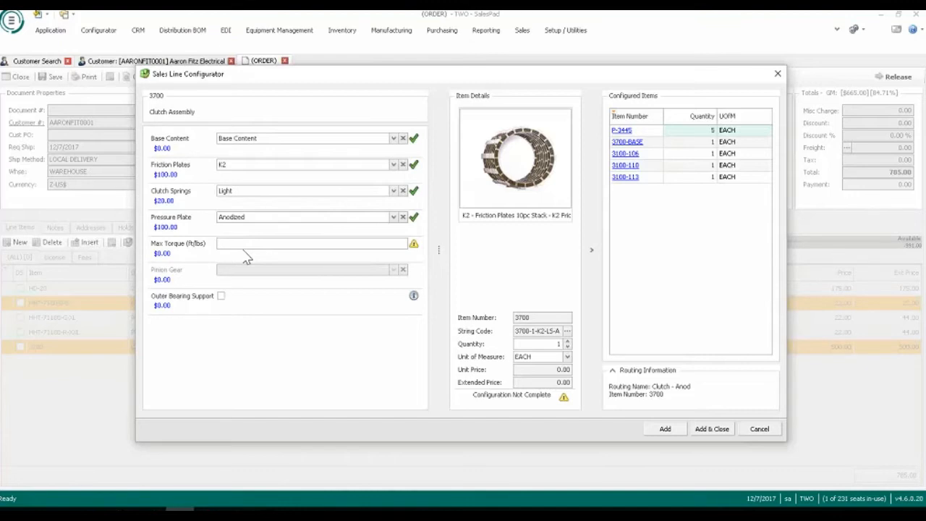
Enter a Max Torque of 150 ft/lbs, try 300, and set it back to 150.
{"action": "type", "text": "150"}
{"action": "key", "text": "Tab"}
{"action": "left_click", "coordinate": [210, 243]}
{"action": "type", "text": "300"}
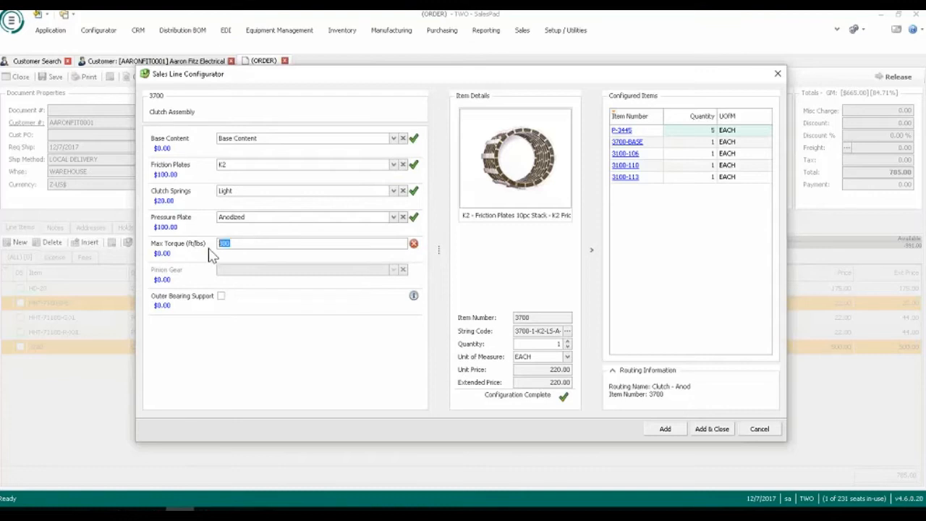
{"action": "type", "text": "150"}
Enable Outer Bearing Support with the With Dust Shields bearing option, and add the configured clutch assembly to the order.
{"action": "left_click", "coordinate": [222, 296]}
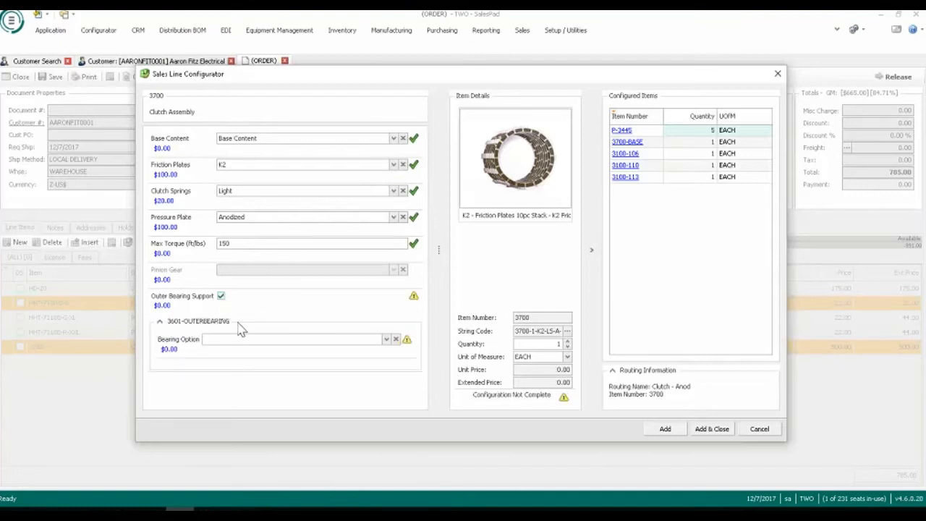
{"action": "left_click", "coordinate": [386, 339]}
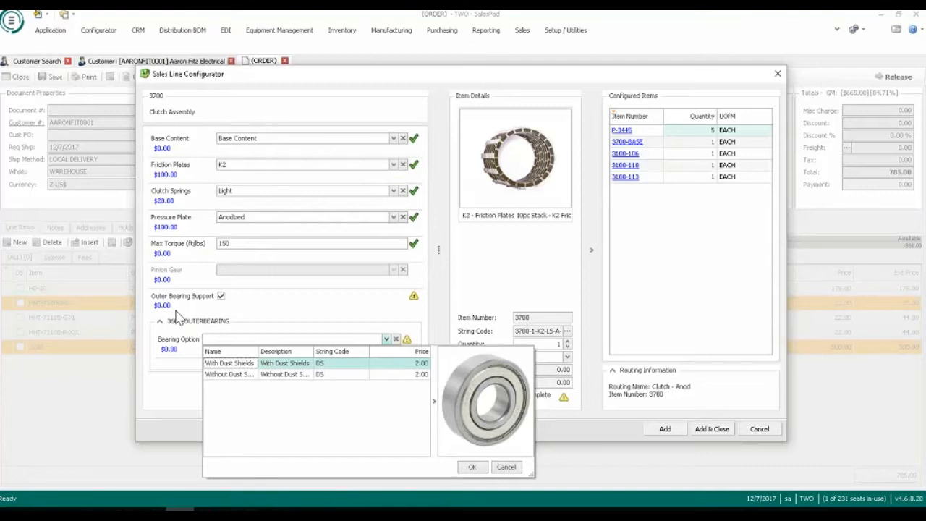
{"action": "left_click", "coordinate": [238, 375]}
{"action": "double_click", "coordinate": [232, 362]}
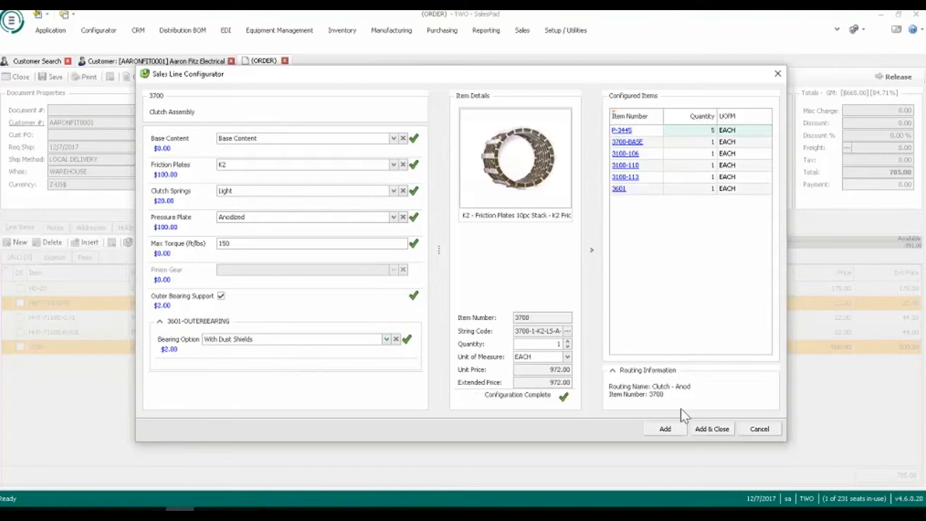
{"action": "left_click", "coordinate": [713, 428]}
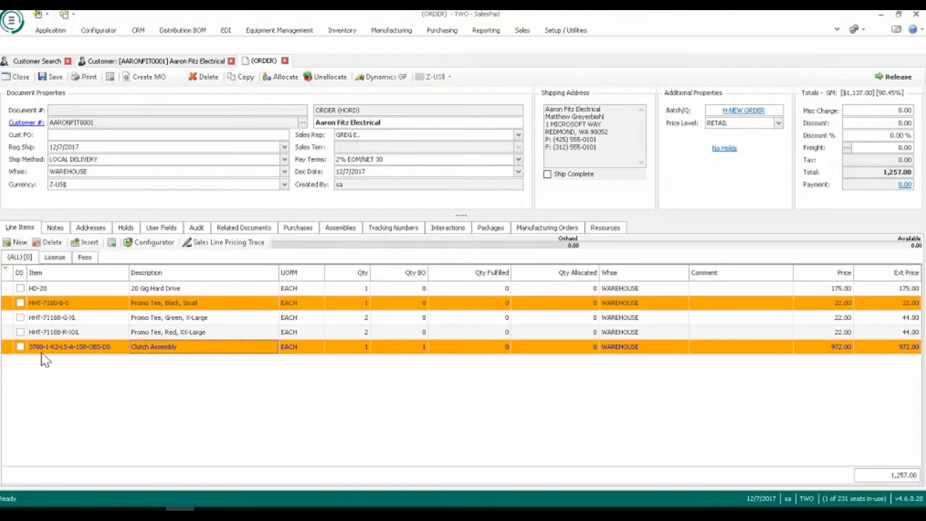
Examine the Clutch Assembly line's configured item number and margin, and the stock availability of the HD-20 and Black, Small Promo Tee lines.
{"action": "mouse_move", "coordinate": [46, 357]}
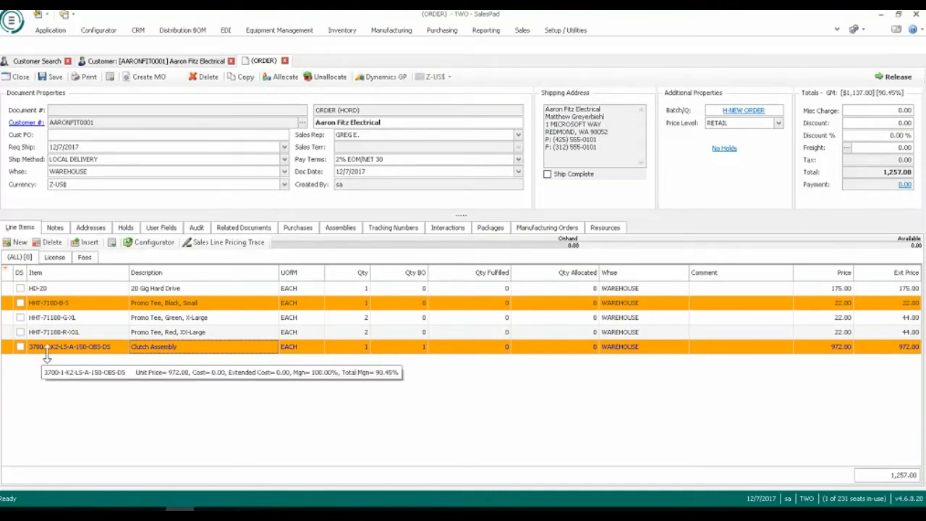
{"action": "left_click", "coordinate": [108, 349]}
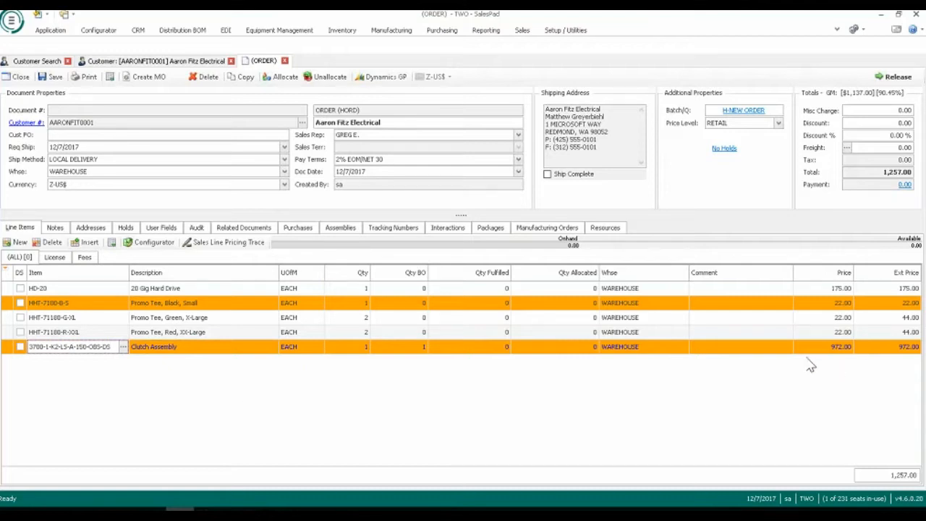
{"action": "left_click", "coordinate": [206, 401]}
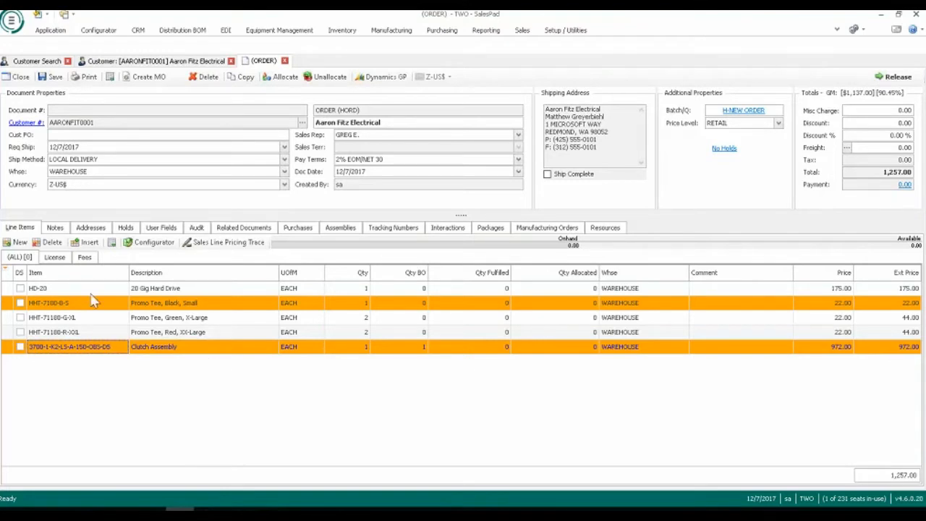
{"action": "left_click", "coordinate": [126, 288]}
{"action": "mouse_move", "coordinate": [126, 307]}
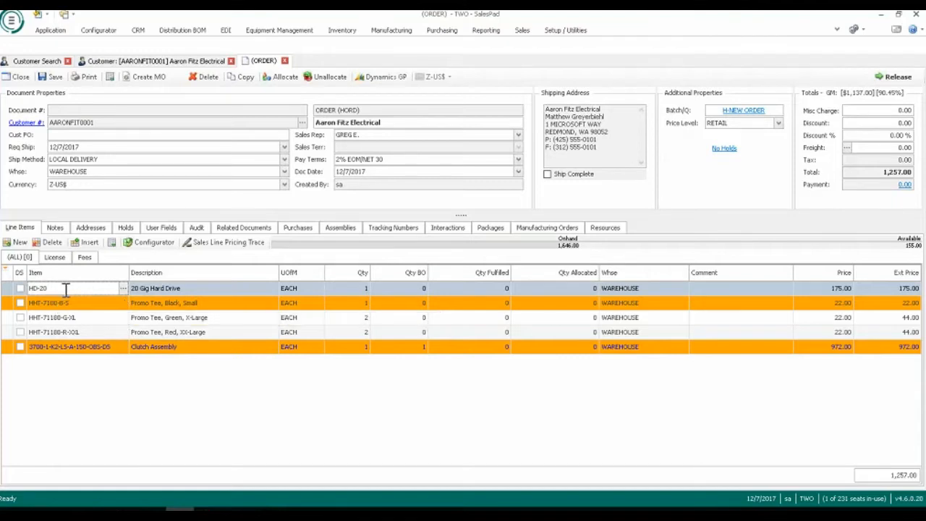
{"action": "left_click", "coordinate": [120, 308]}
{"action": "mouse_move", "coordinate": [103, 347]}
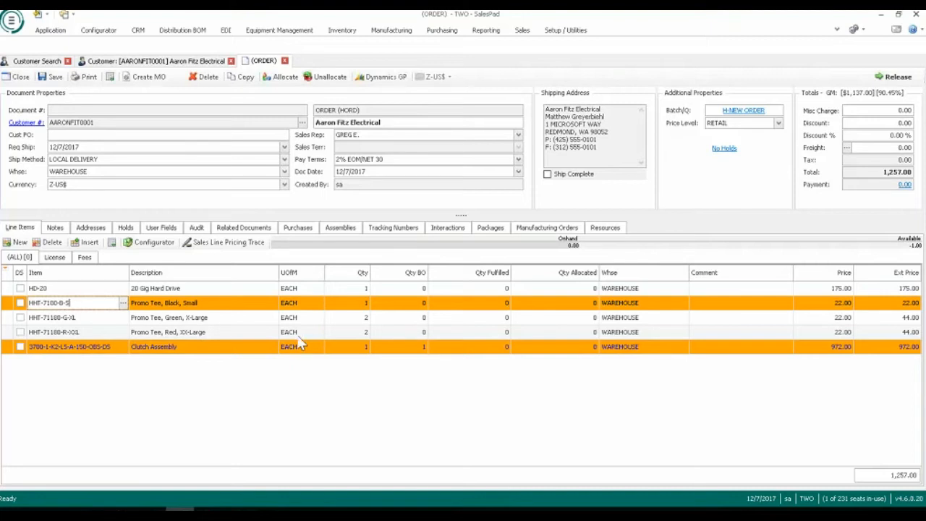
Close the order without saving and start a new order for Aaron Fitz Electrical.
{"action": "left_click", "coordinate": [284, 60]}
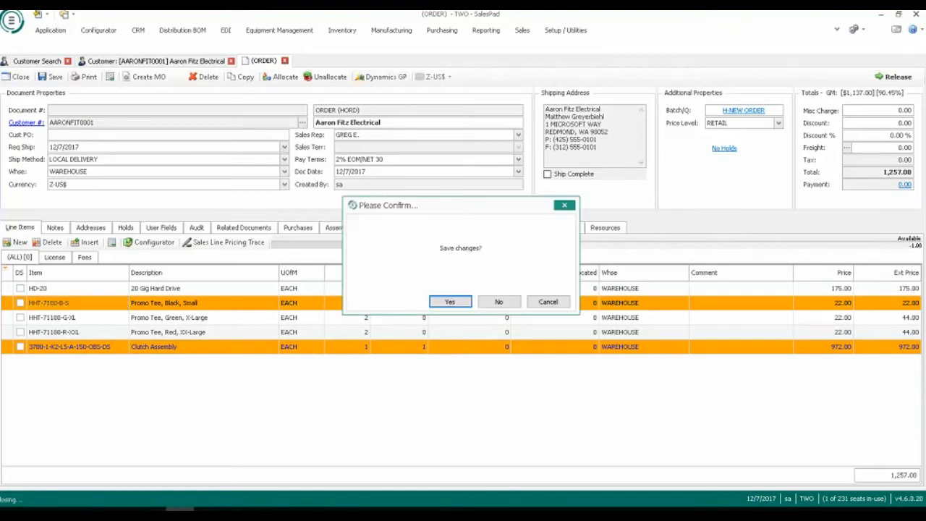
{"action": "left_click", "coordinate": [496, 303]}
{"action": "left_click", "coordinate": [447, 79]}
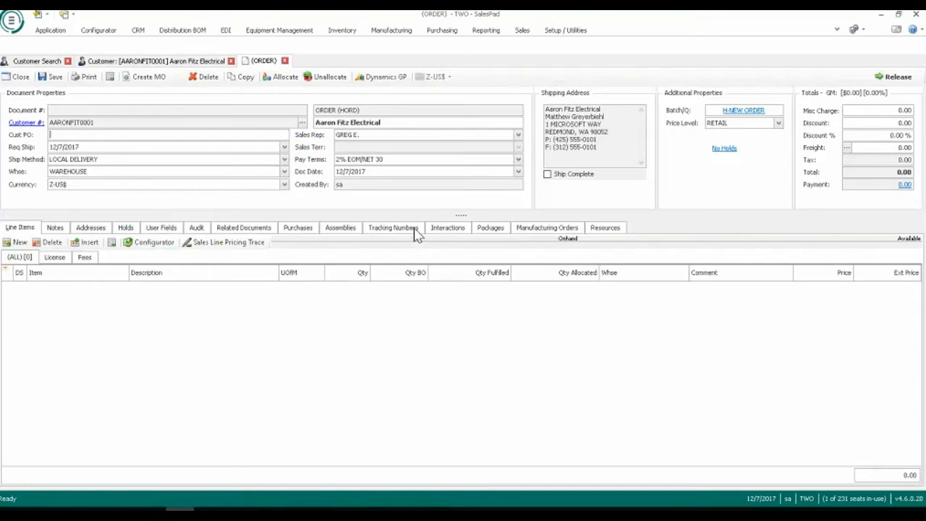
Add an order line for item HD-20, the 20 Gig Hard Drive.
{"action": "left_click", "coordinate": [16, 242]}
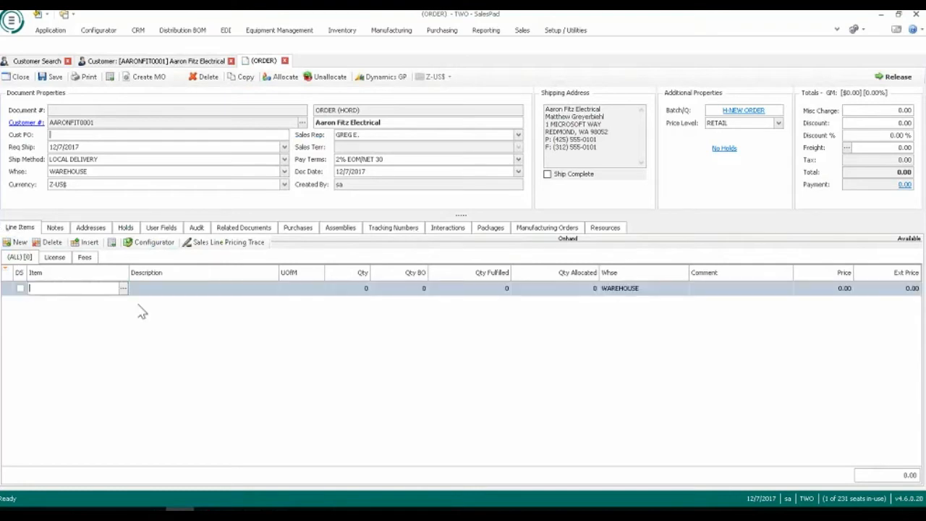
{"action": "type", "text": "HD-20"}
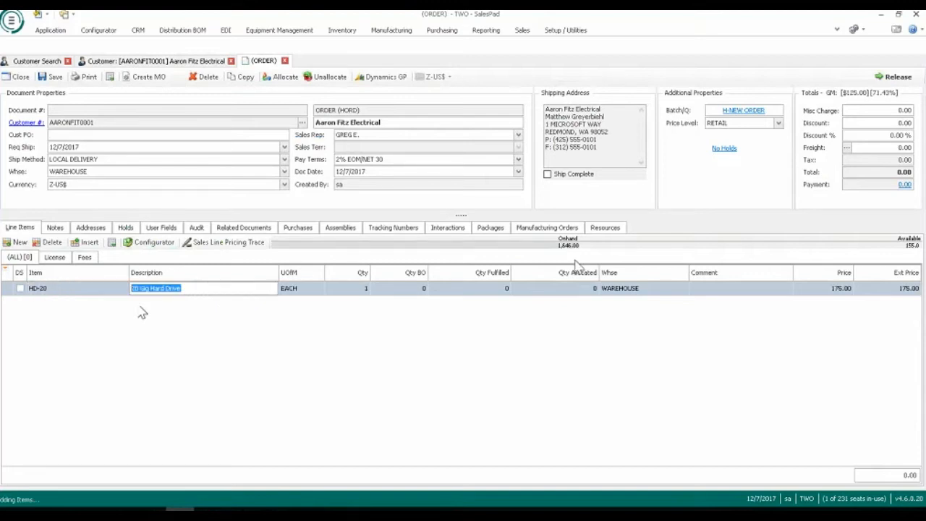
Add a second order line for item HHT-71180 to open its matrix entry.
{"action": "left_click", "coordinate": [20, 243]}
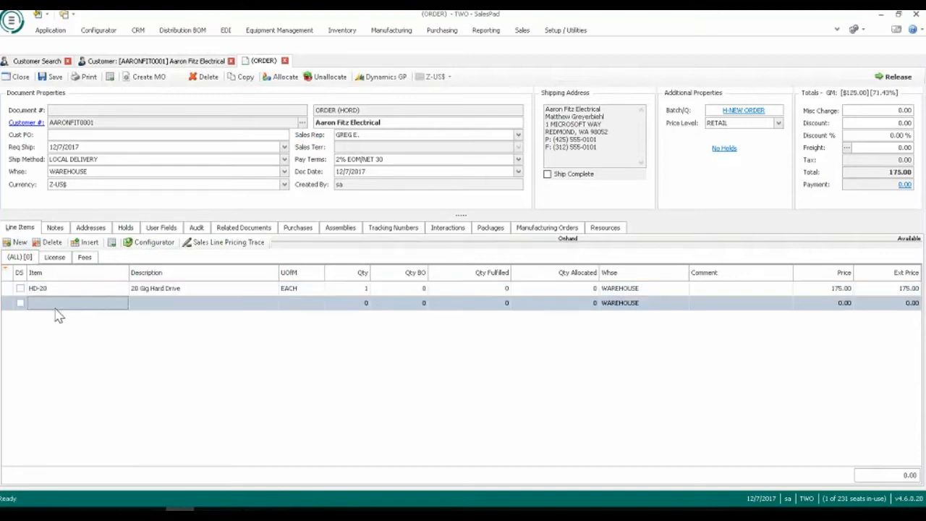
{"action": "left_click", "coordinate": [56, 309]}
{"action": "type", "text": "HHT-7110E"}
{"action": "key", "text": "Tab"}
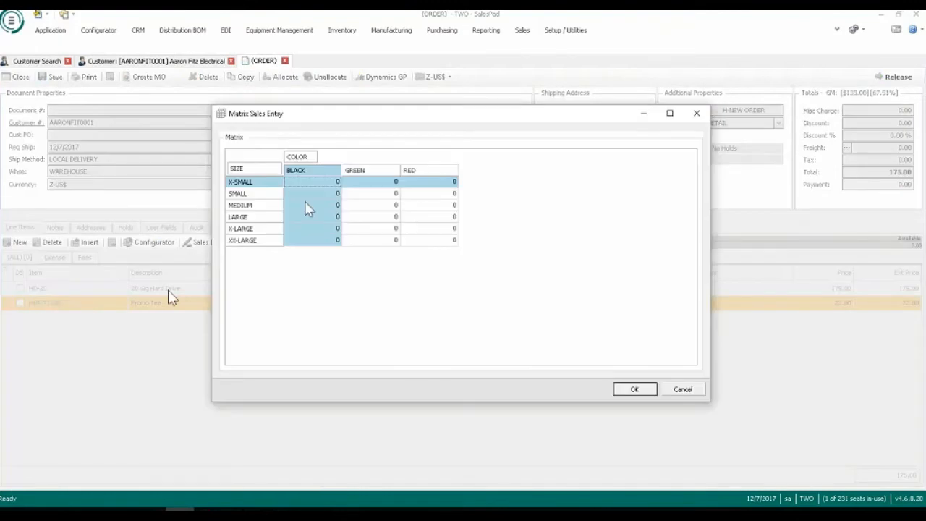
Enter matrix quantities of 1 Black Small and 2 Green X-Large, and add them to the order.
{"action": "key", "text": "Down"}
{"action": "type", "text": "1"}
{"action": "left_click", "coordinate": [394, 228]}
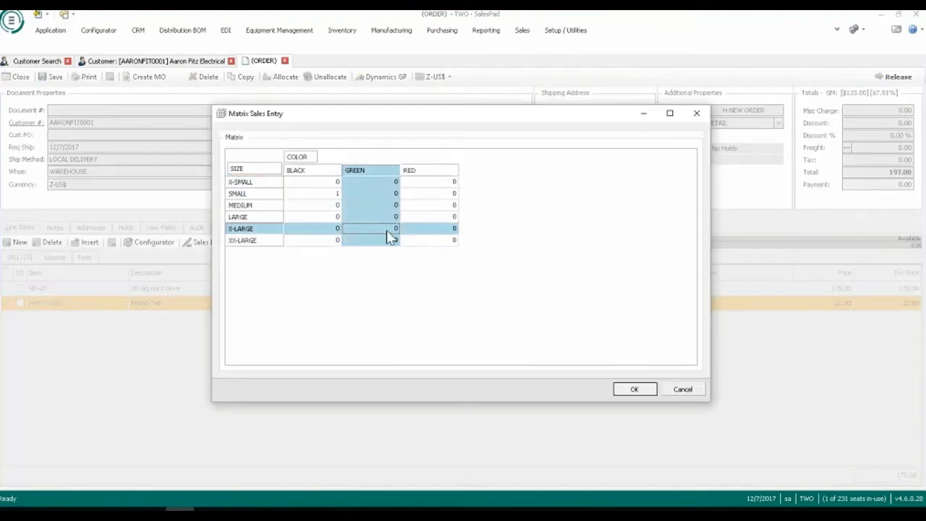
{"action": "type", "text": "2"}
{"action": "left_click", "coordinate": [636, 391]}
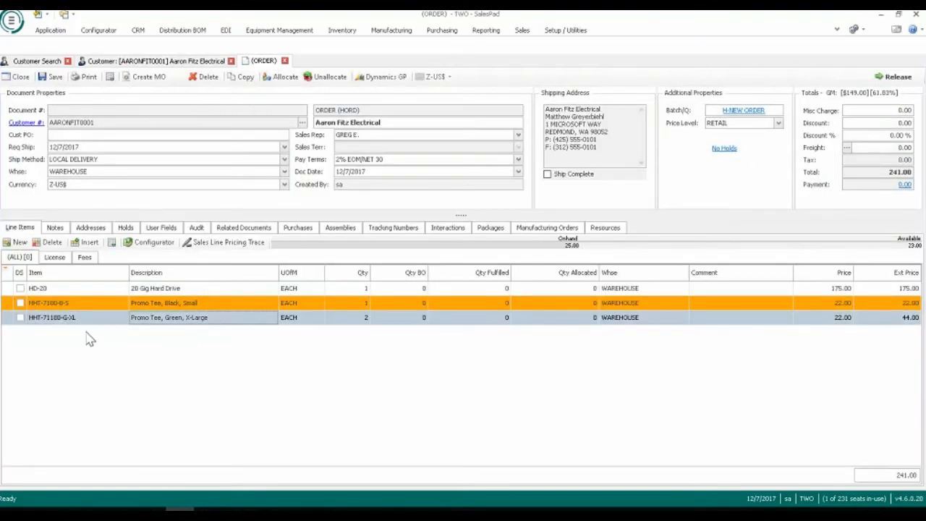
Examine the on-hand and available stock of each of the three order lines, and the Green, X-Large line's margin details.
{"action": "left_click", "coordinate": [71, 289]}
{"action": "mouse_move", "coordinate": [144, 327]}
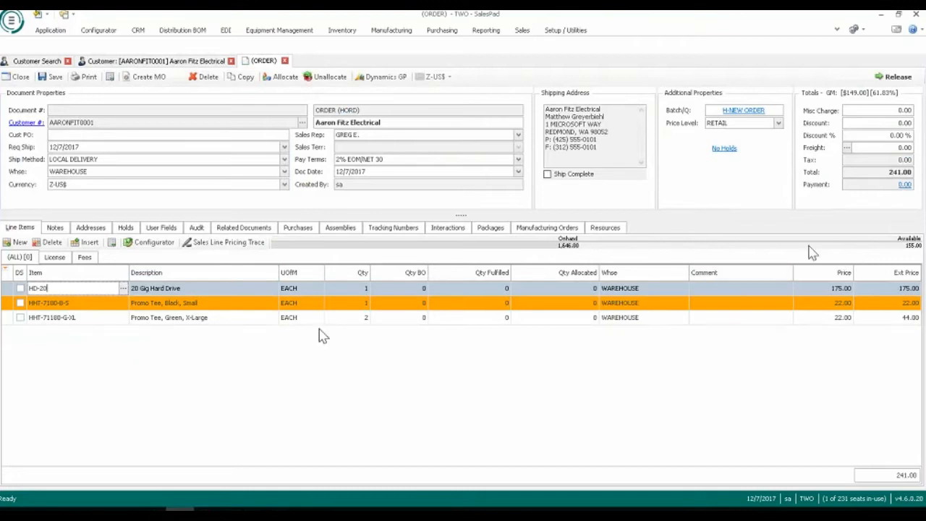
{"action": "left_click_drag", "start_coordinate": [51, 306], "coordinate": [141, 330]}
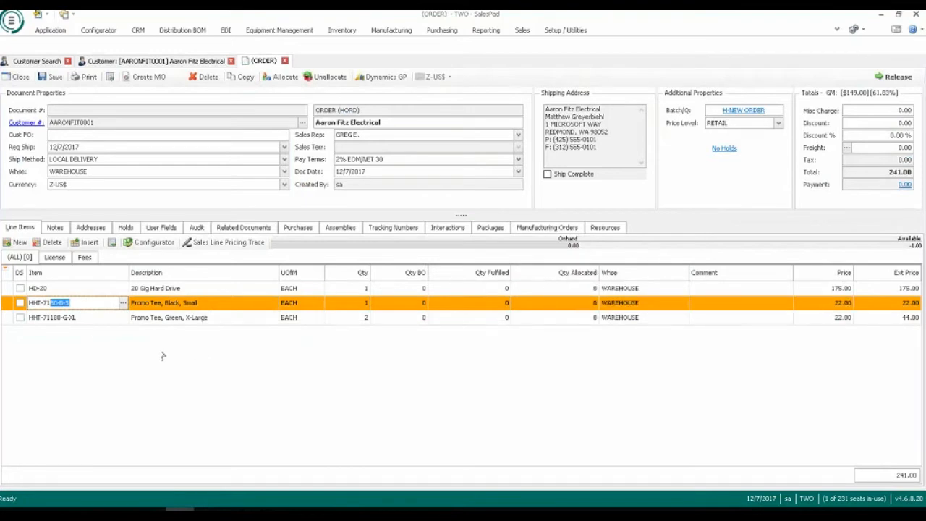
{"action": "key", "text": "Down"}
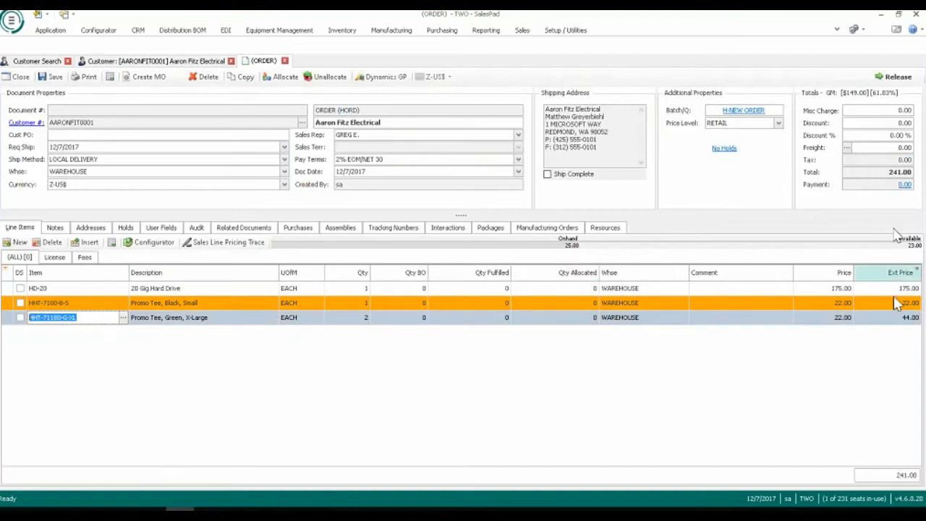
{"action": "left_click", "coordinate": [160, 360]}
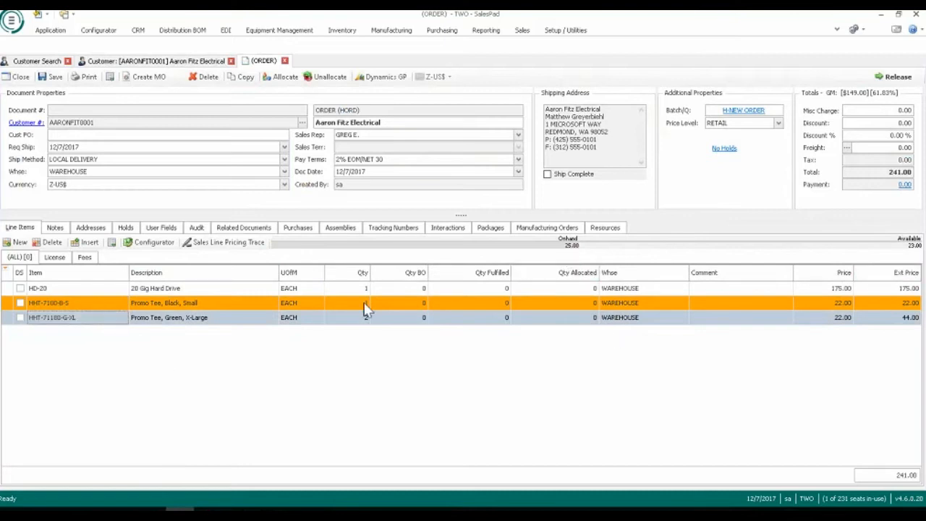
{"action": "mouse_move", "coordinate": [374, 323]}
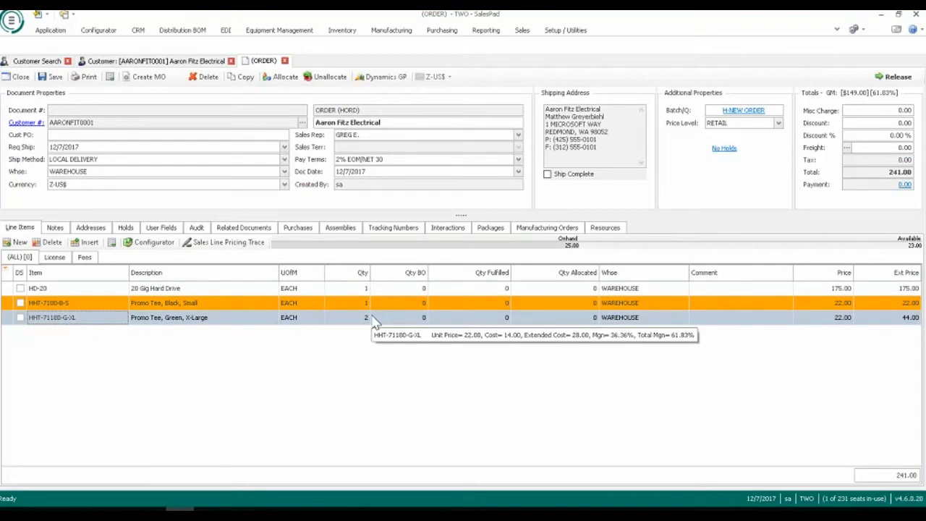
Set the backordered quantity of the Black, Small Promo Tee line to 1 and save the order.
{"action": "left_click", "coordinate": [409, 304]}
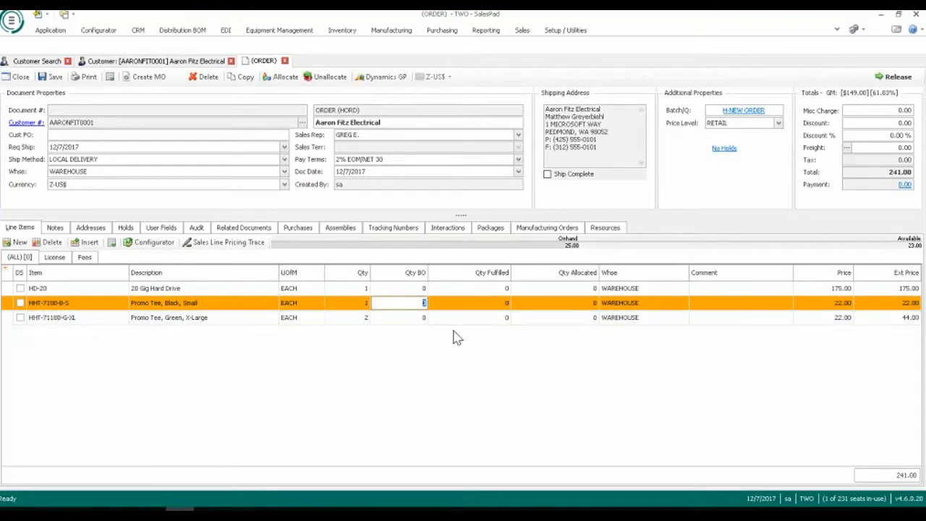
{"action": "type", "text": "1"}
{"action": "left_click", "coordinate": [52, 76]}
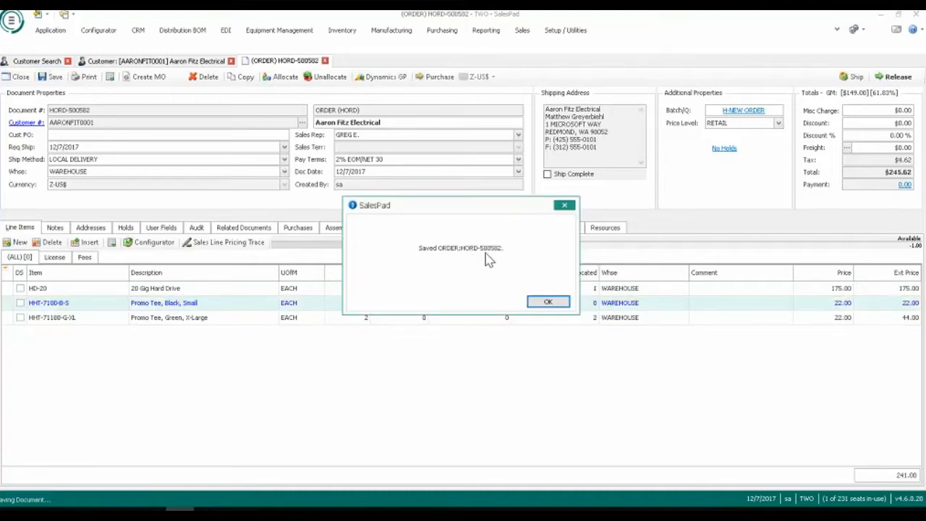
{"action": "left_click", "coordinate": [548, 301]}
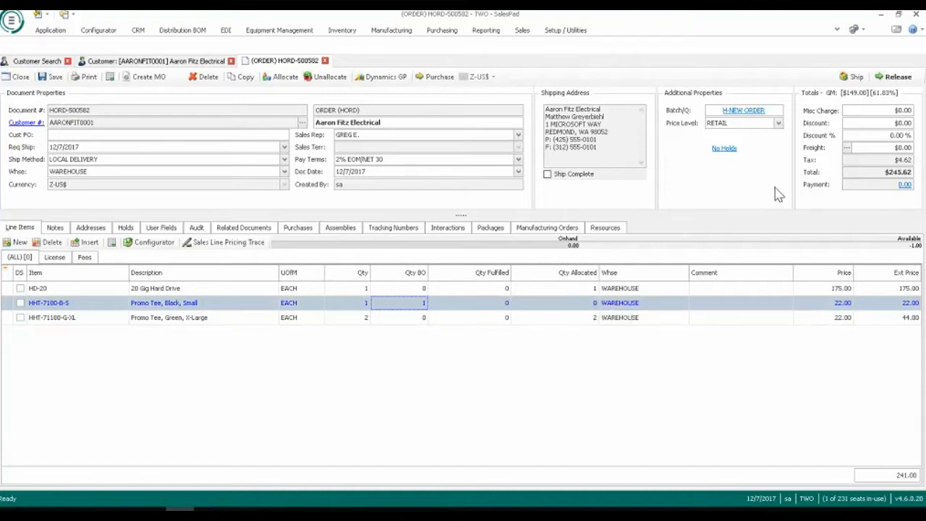
Release the order and accept its split into two documents, separating the backordered Black, Small Promo Tee.
{"action": "left_click", "coordinate": [896, 76]}
{"action": "left_click", "coordinate": [501, 303]}
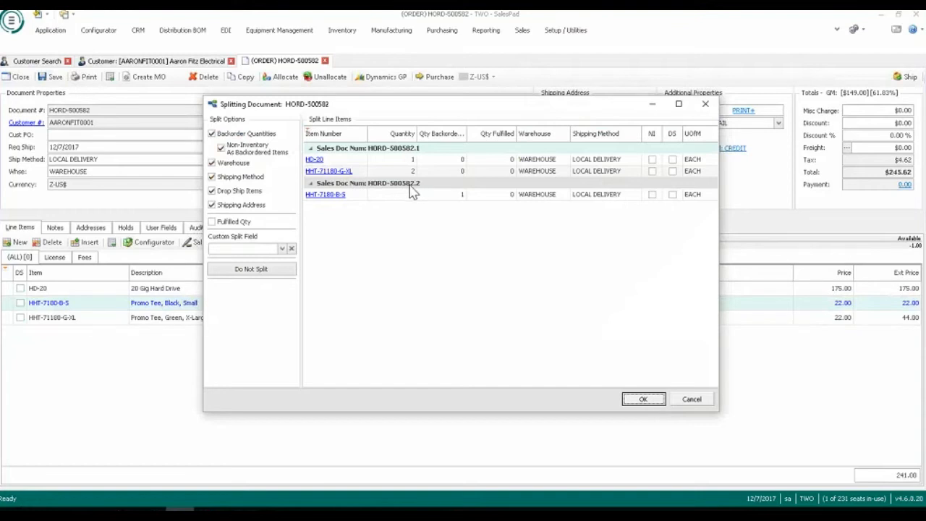
{"action": "left_click", "coordinate": [642, 403]}
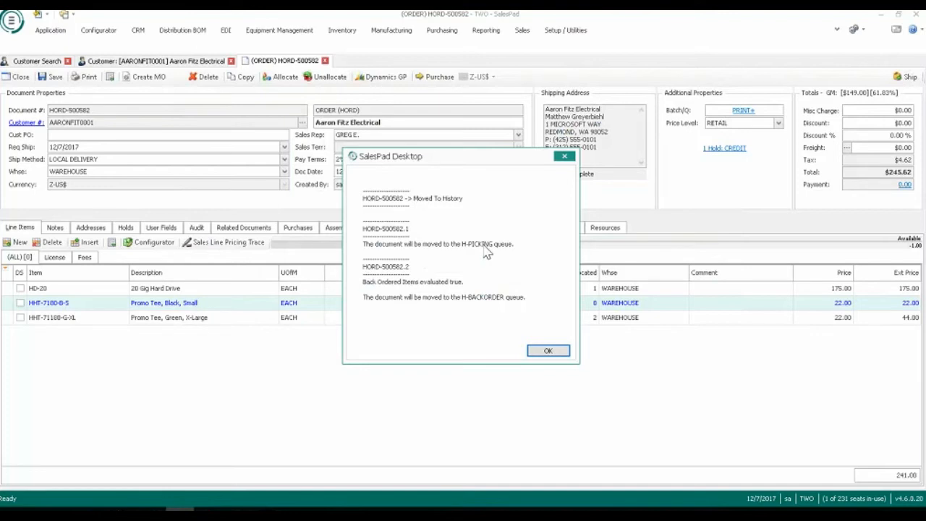
Acknowledge the summary of the order split and open the Sales Monitor.
{"action": "left_click", "coordinate": [535, 351]}
{"action": "left_click", "coordinate": [50, 30]}
{"action": "left_click", "coordinate": [86, 69]}
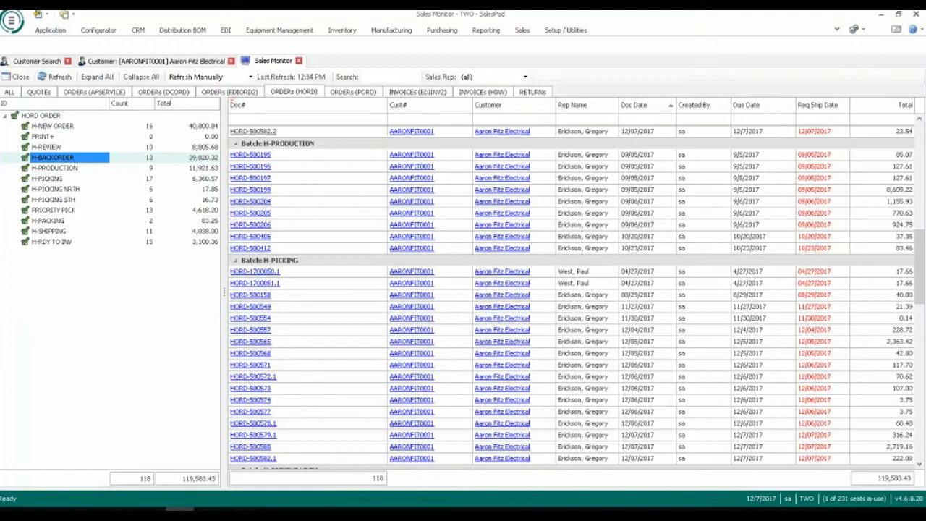
Examine the document counts and totals of the HORD order queues, including H-NEW ORDER, H-BACKORDER, H-PICKING, PRIORITY PICK and H-PACKING.
{"action": "left_click", "coordinate": [150, 127]}
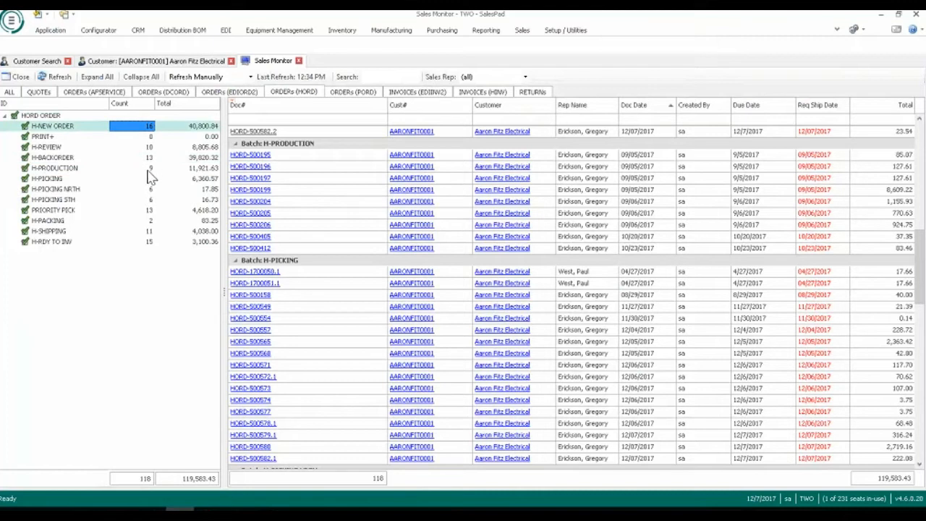
{"action": "left_click", "coordinate": [149, 177]}
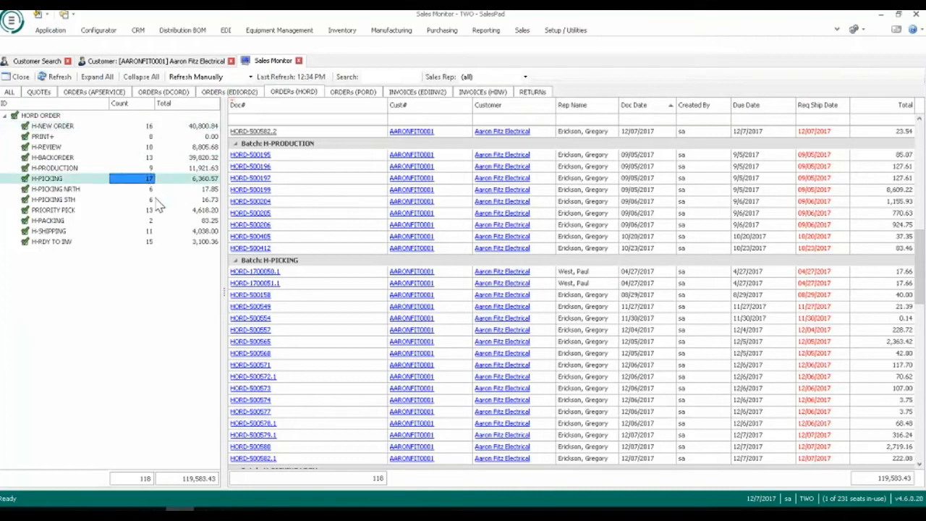
{"action": "left_click", "coordinate": [204, 126]}
{"action": "left_click", "coordinate": [204, 157]}
{"action": "left_click", "coordinate": [204, 179]}
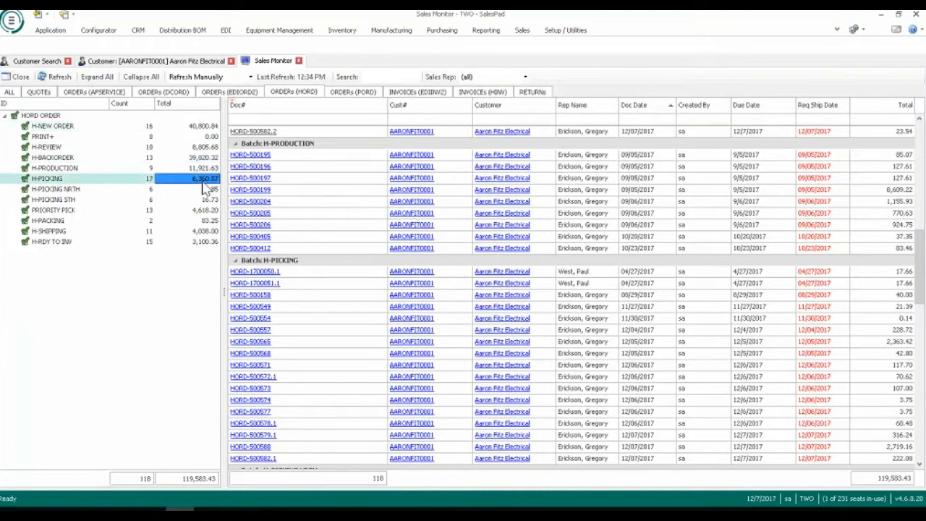
{"action": "left_click", "coordinate": [208, 211]}
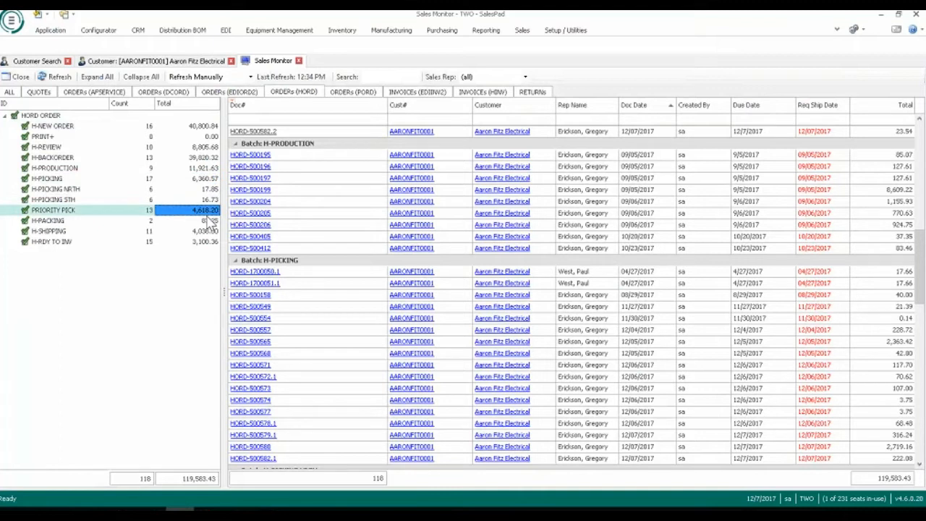
{"action": "left_click", "coordinate": [208, 221]}
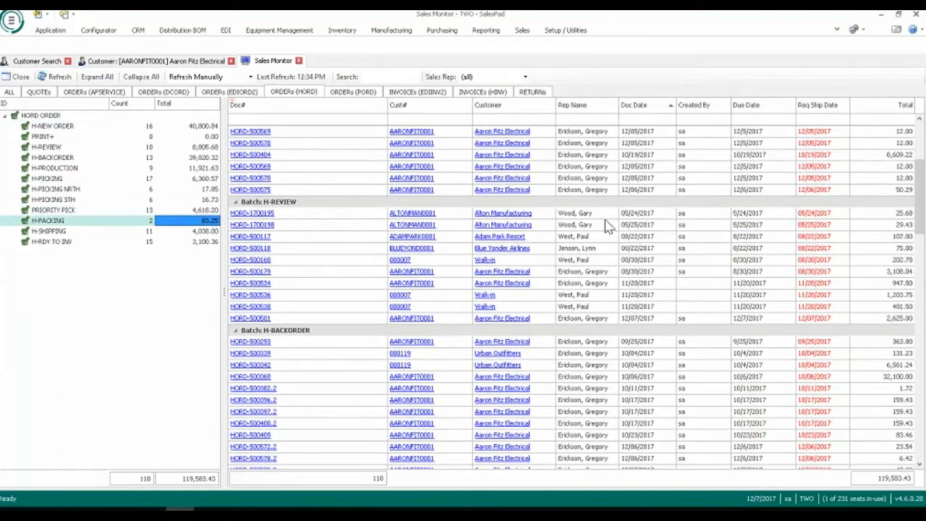
Examine the line items of the newly split order in the H-PICKING batch, including the Green, X-Large Promo Tee's margin details.
{"action": "scroll", "coordinate": [606, 226], "scroll_direction": "up", "scroll_amount": 4}
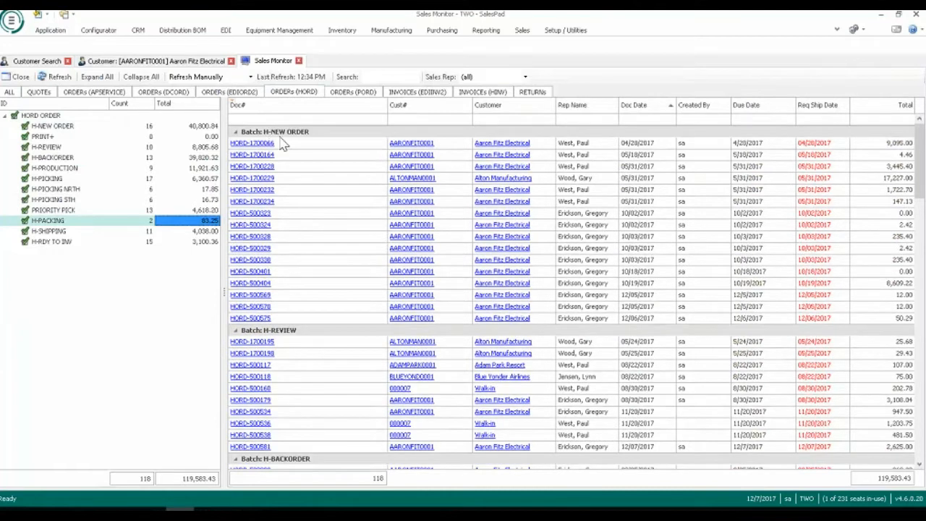
{"action": "scroll", "coordinate": [304, 282], "scroll_direction": "down", "scroll_amount": 3}
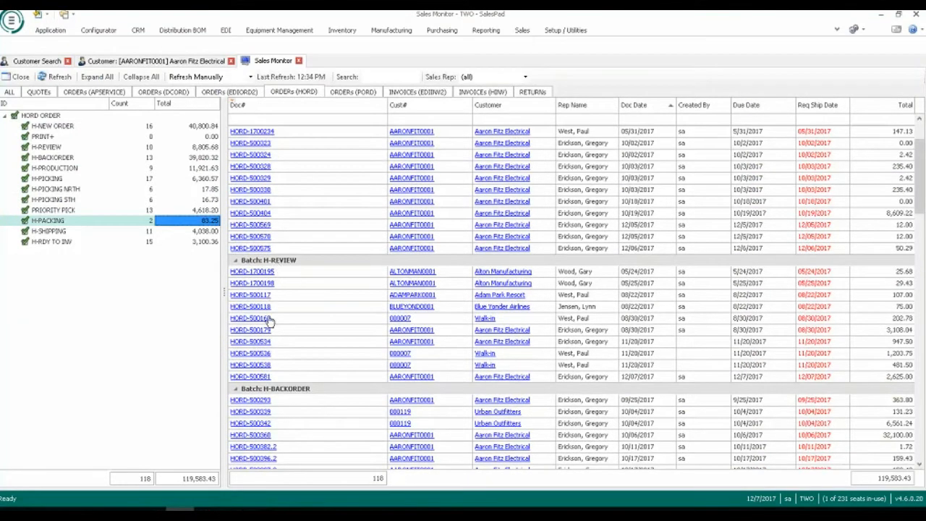
{"action": "scroll", "coordinate": [269, 321], "scroll_direction": "down", "scroll_amount": 4}
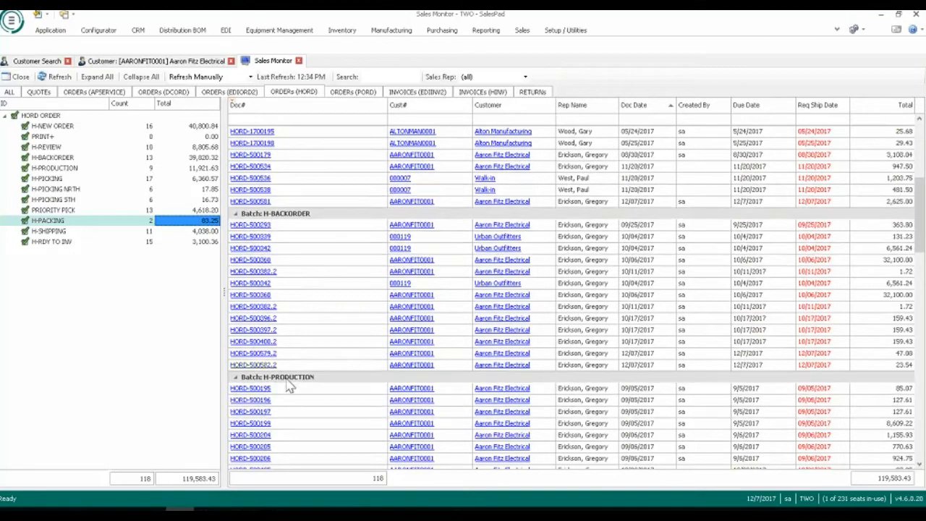
{"action": "scroll", "coordinate": [282, 376], "scroll_direction": "down", "scroll_amount": 4}
{"action": "scroll", "coordinate": [293, 376], "scroll_direction": "down", "scroll_amount": 4}
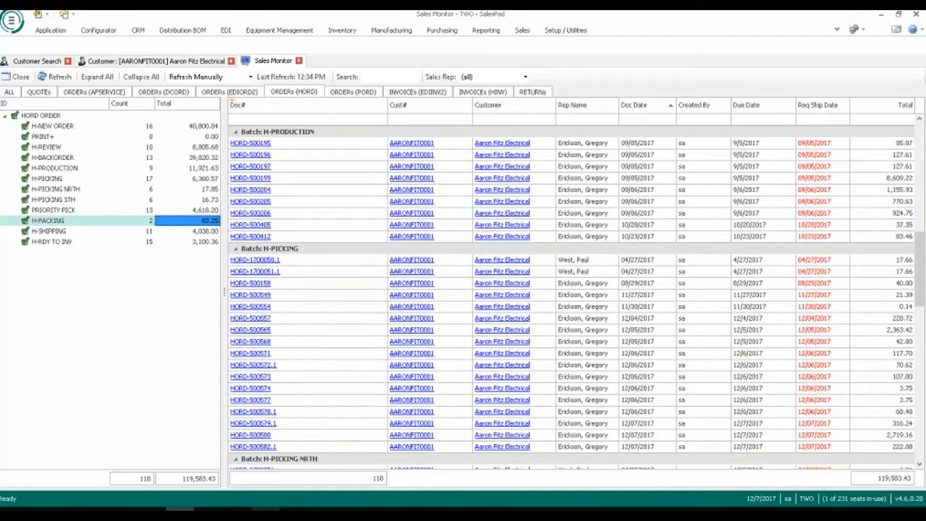
{"action": "left_click", "coordinate": [265, 448]}
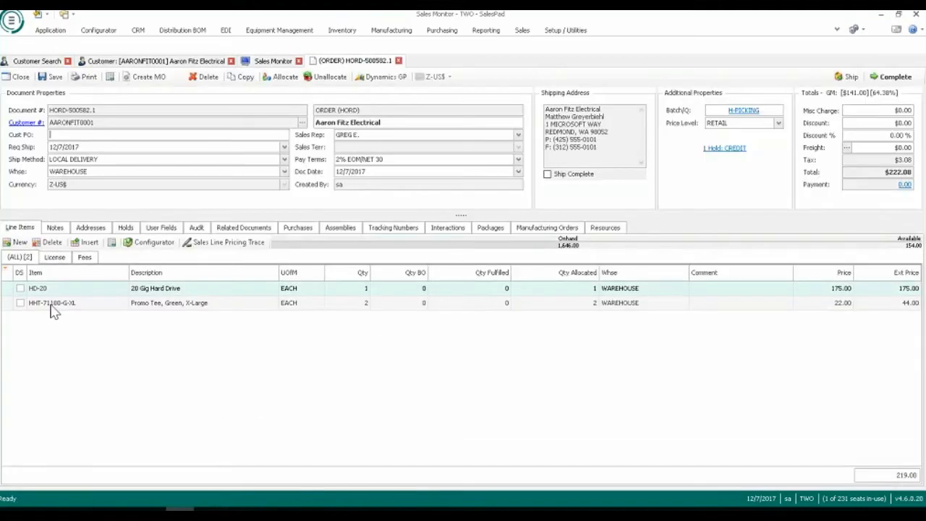
{"action": "mouse_move", "coordinate": [85, 313]}
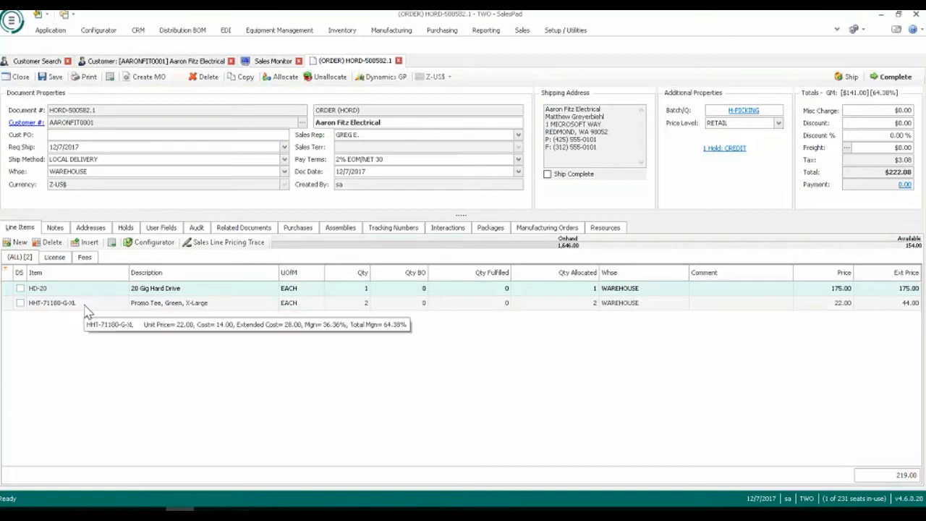
{"action": "left_click", "coordinate": [398, 61]}
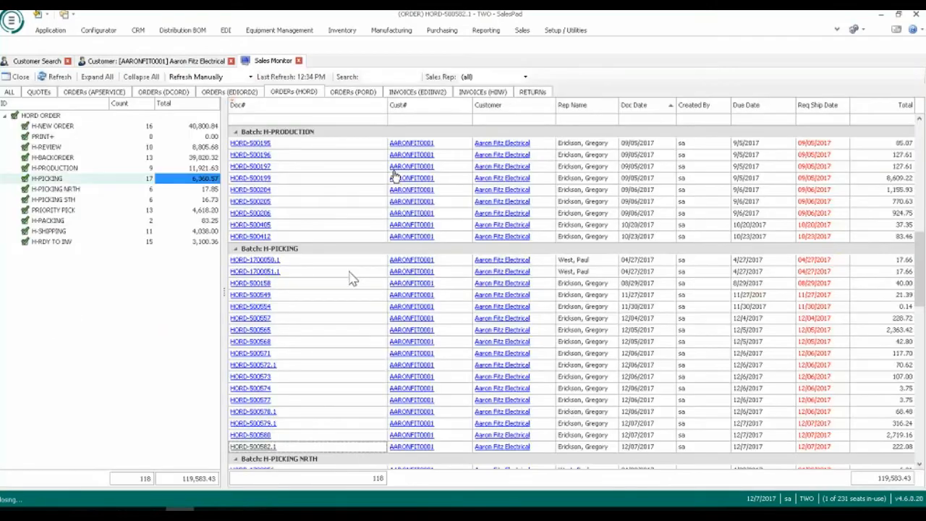
Create and save a standard purchase order for 1 Black, Small Promo Tee from the newly split order in the H-BACKORDER batch.
{"action": "scroll", "coordinate": [350, 278], "scroll_direction": "up", "scroll_amount": 6}
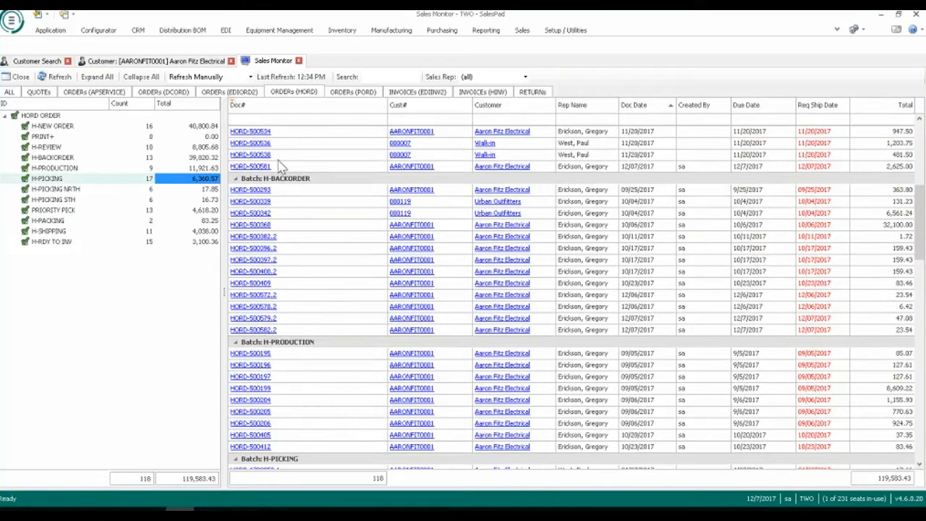
{"action": "left_click", "coordinate": [250, 166]}
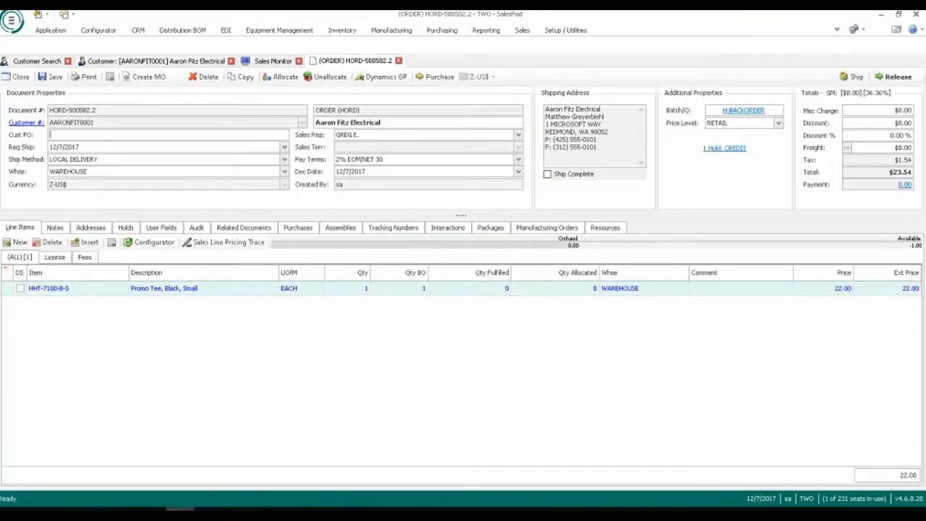
{"action": "left_click", "coordinate": [435, 79]}
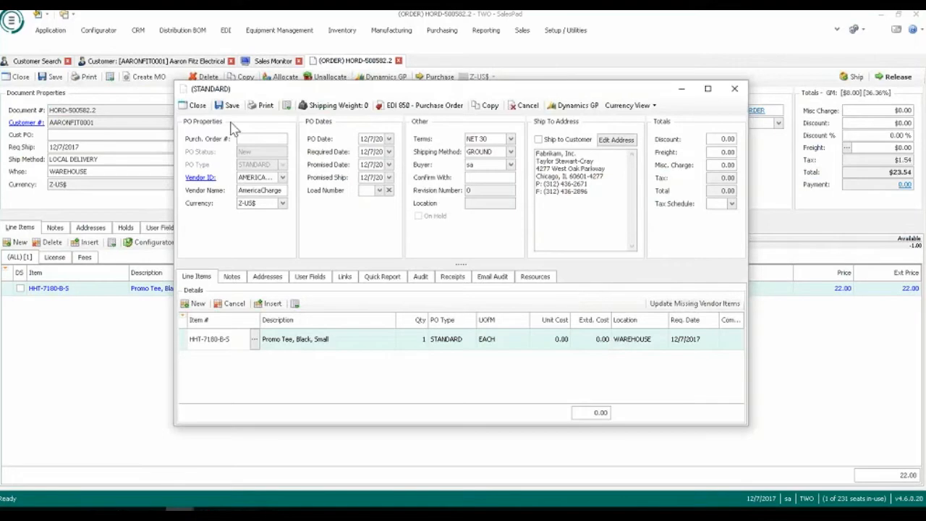
{"action": "left_click", "coordinate": [233, 106]}
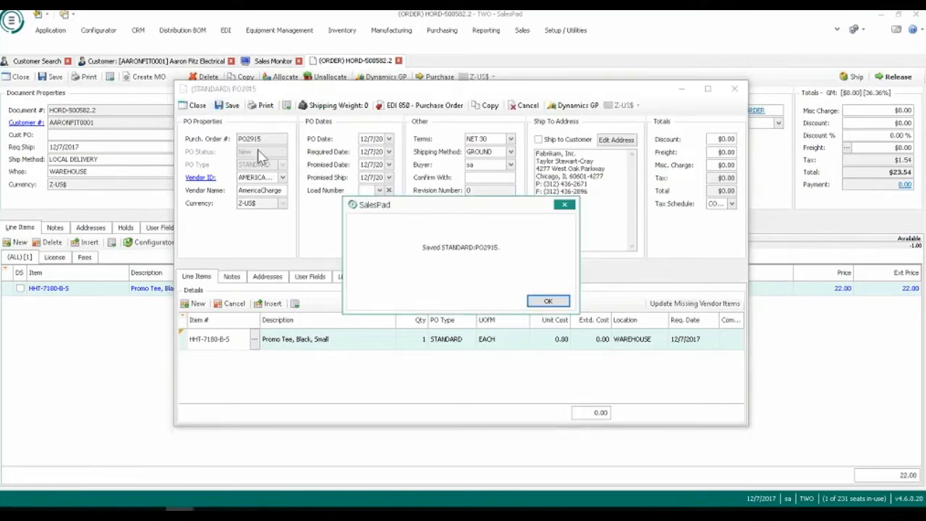
{"action": "left_click", "coordinate": [547, 301]}
{"action": "left_click", "coordinate": [734, 88]}
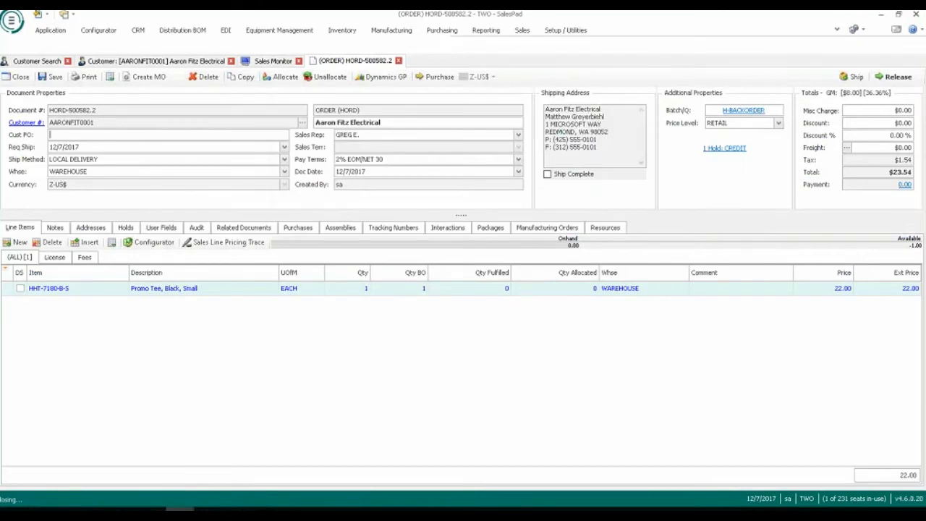
Examine the purchase order linked to the backordered sales order, and close the sales order.
{"action": "left_click", "coordinate": [298, 229]}
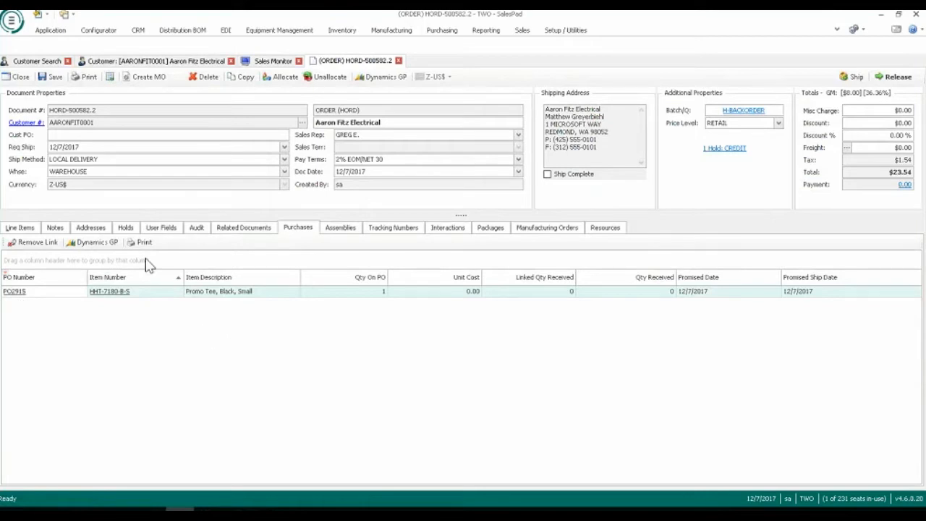
{"action": "left_click", "coordinate": [20, 227]}
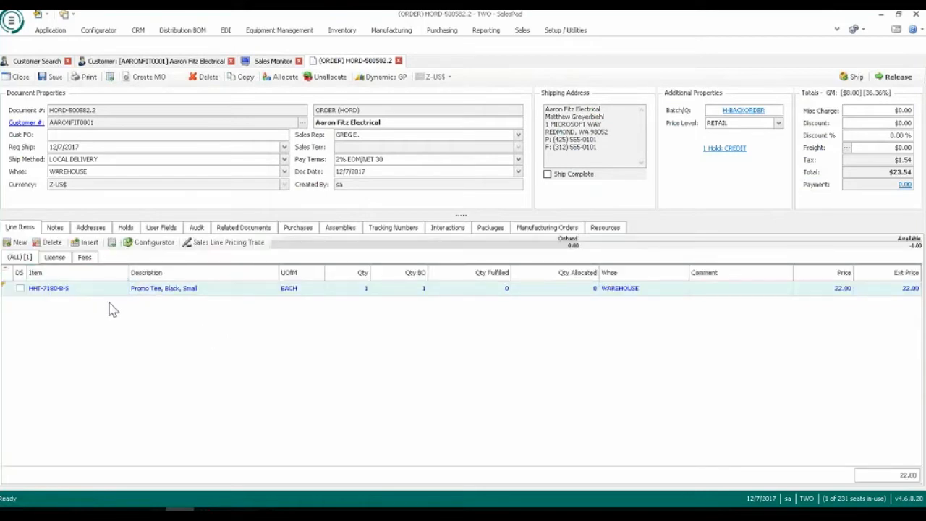
{"action": "left_click", "coordinate": [398, 61]}
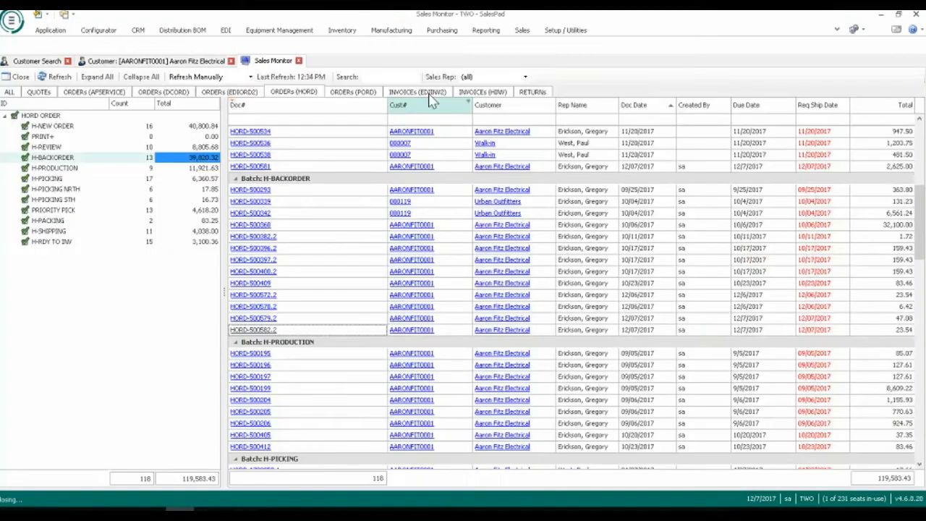
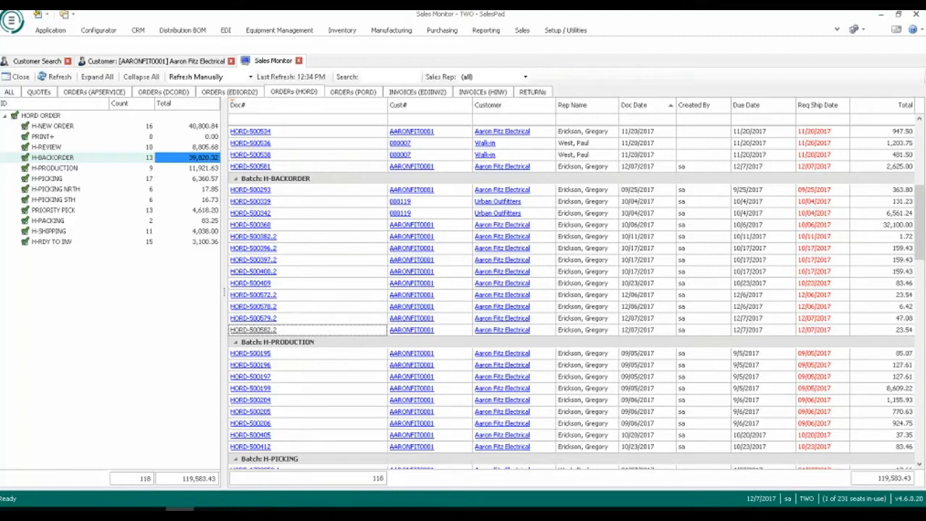
Create an HORD order for Aaron Fitz Electrical with a line for 15 of item HD-20, the 20 Gig Hard Drive.
{"action": "left_click", "coordinate": [210, 62]}
{"action": "left_click", "coordinate": [437, 78]}
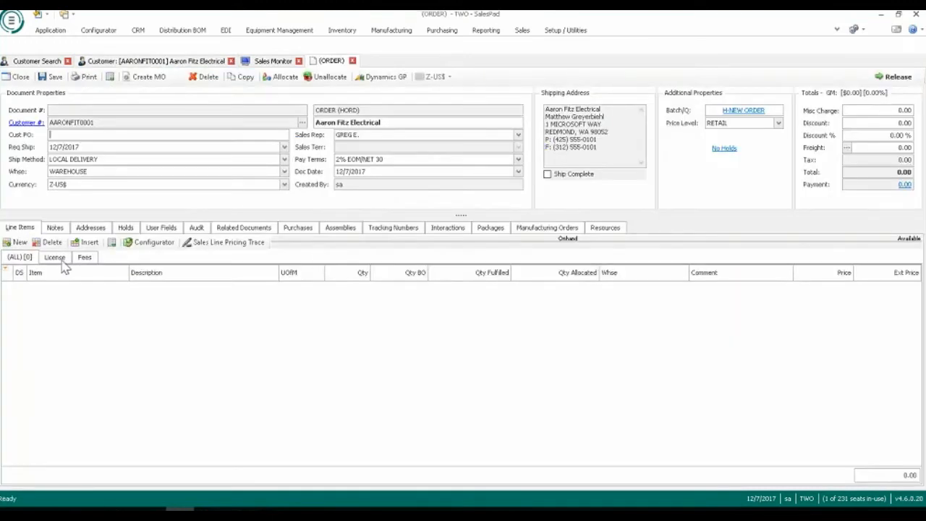
{"action": "left_click", "coordinate": [17, 242]}
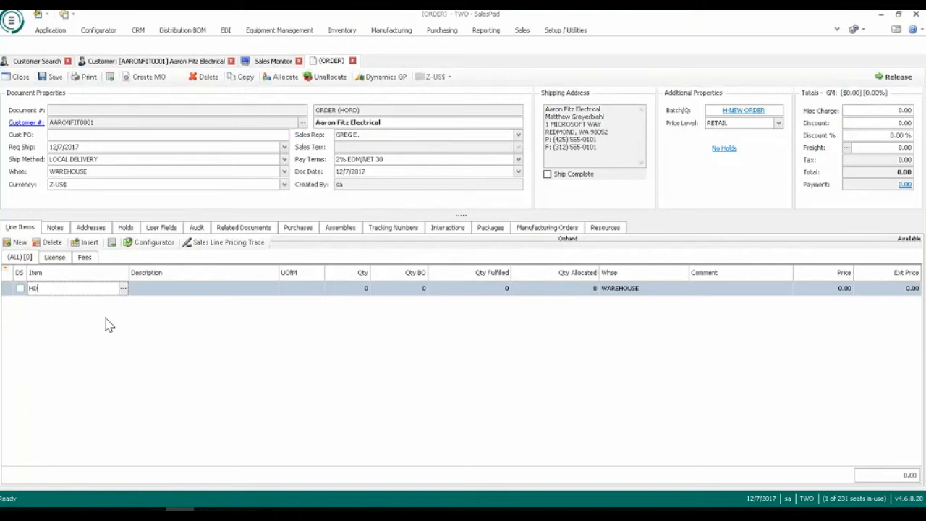
{"action": "type", "text": "HD-20"}
{"action": "key", "text": "Tab"}
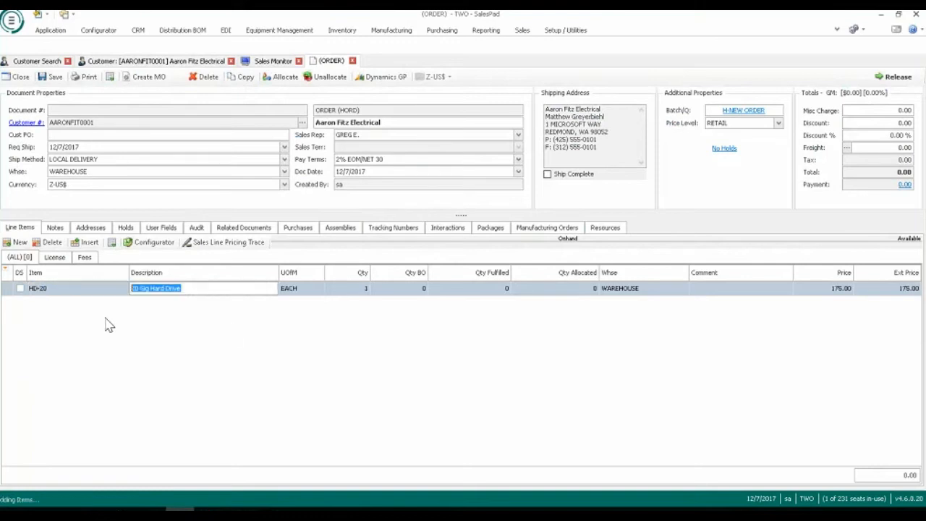
{"action": "left_click", "coordinate": [367, 292]}
{"action": "type", "text": "15"}
{"action": "key", "text": "Tab"}
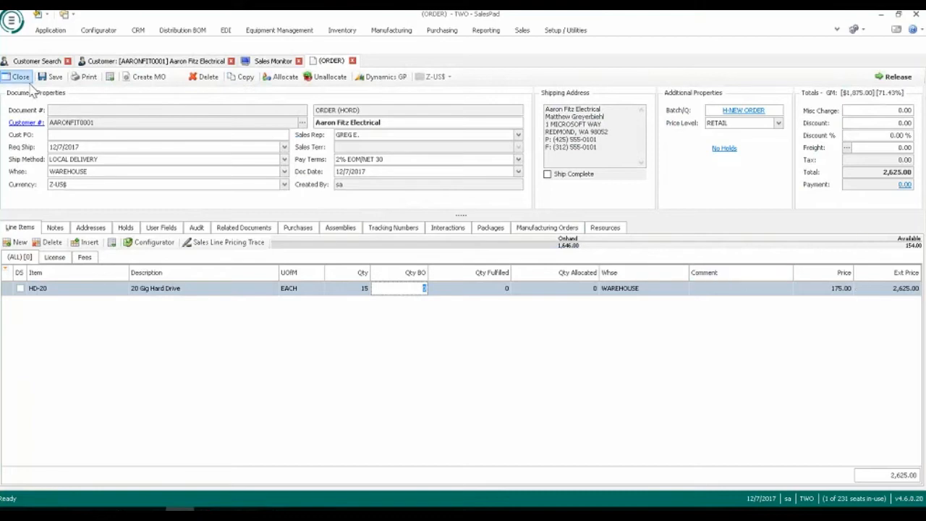
Save the hard drive order and forward it through the workflow to the H-REVIEW queue.
{"action": "left_click", "coordinate": [50, 76]}
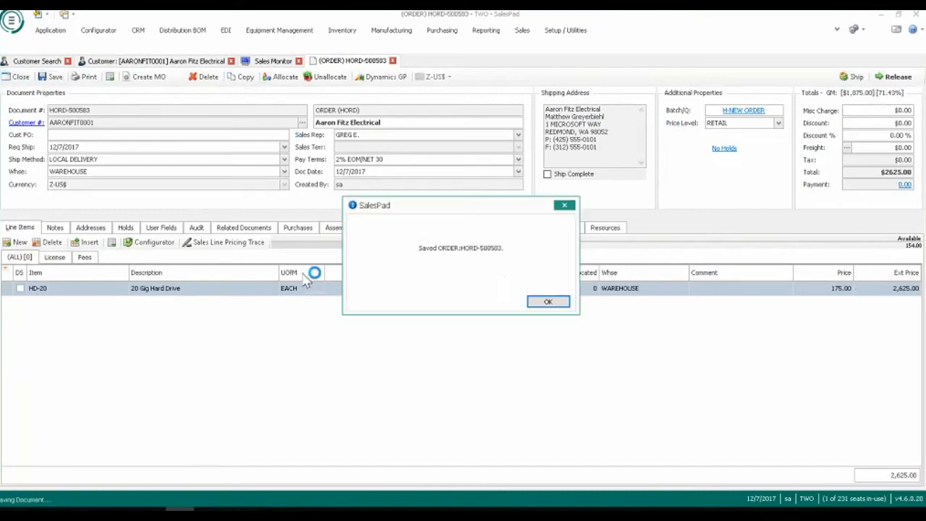
{"action": "left_click", "coordinate": [547, 302]}
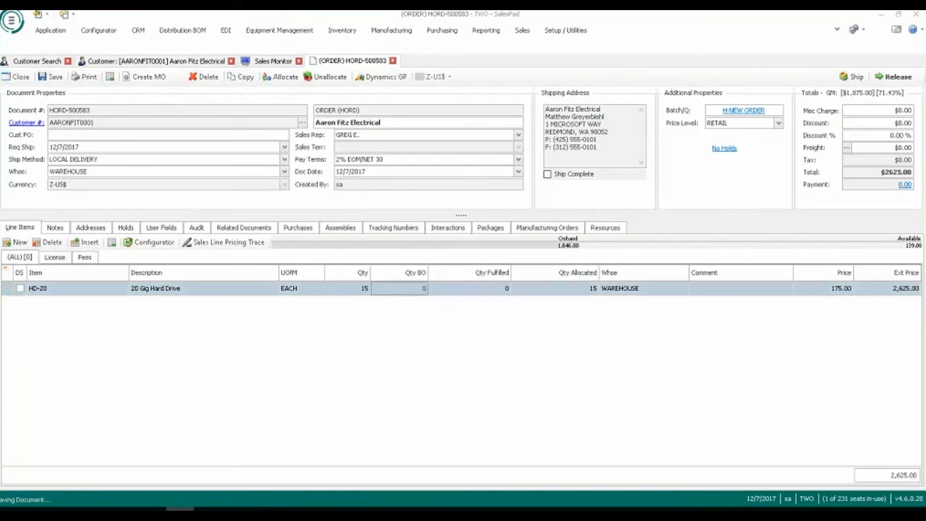
{"action": "left_click", "coordinate": [508, 303]}
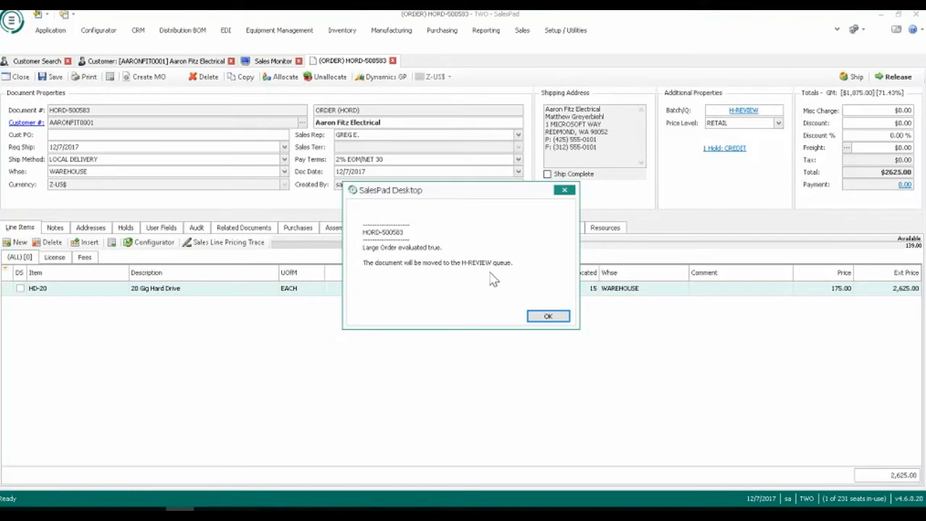
{"action": "left_click", "coordinate": [547, 316]}
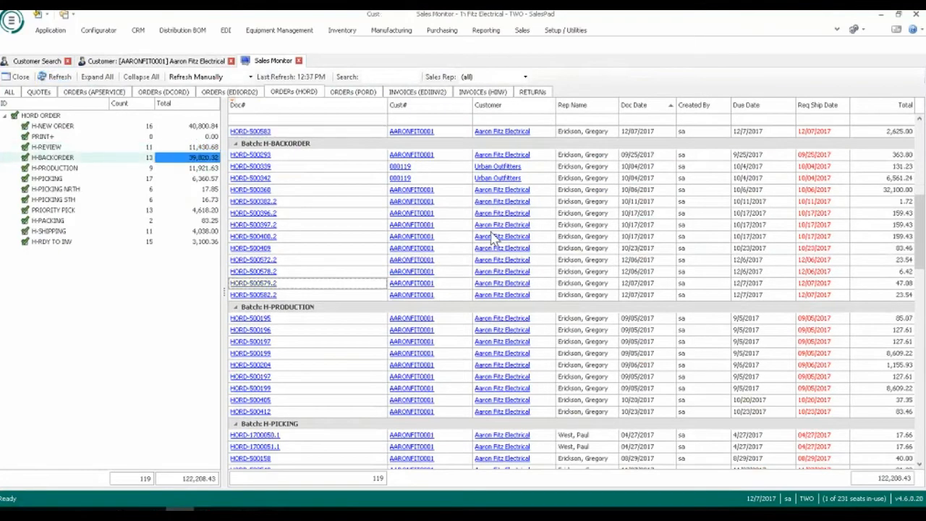
Examine the new hard drive order from the H-REVIEW batch, including its queue and hold details, and close it.
{"action": "scroll", "coordinate": [289, 289], "scroll_direction": "down", "scroll_amount": 2}
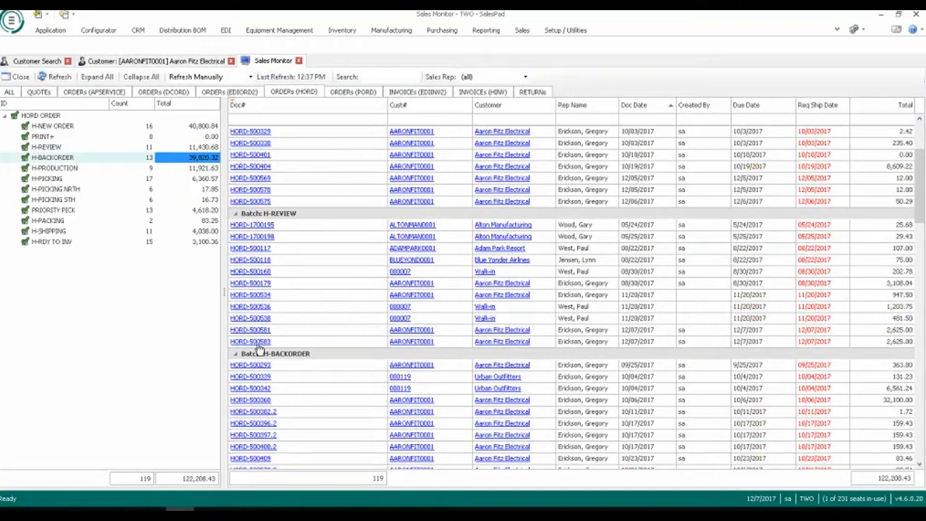
{"action": "double_click", "coordinate": [671, 399]}
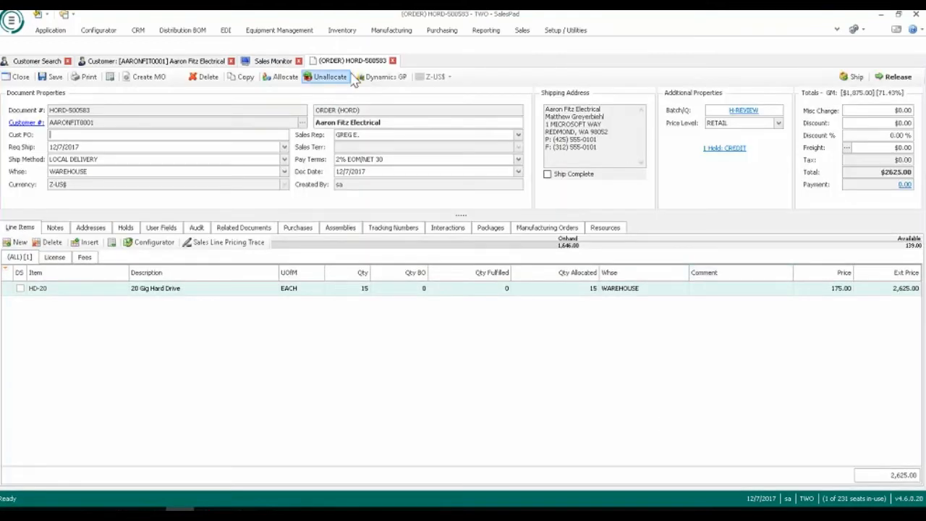
{"action": "left_click", "coordinate": [392, 60]}
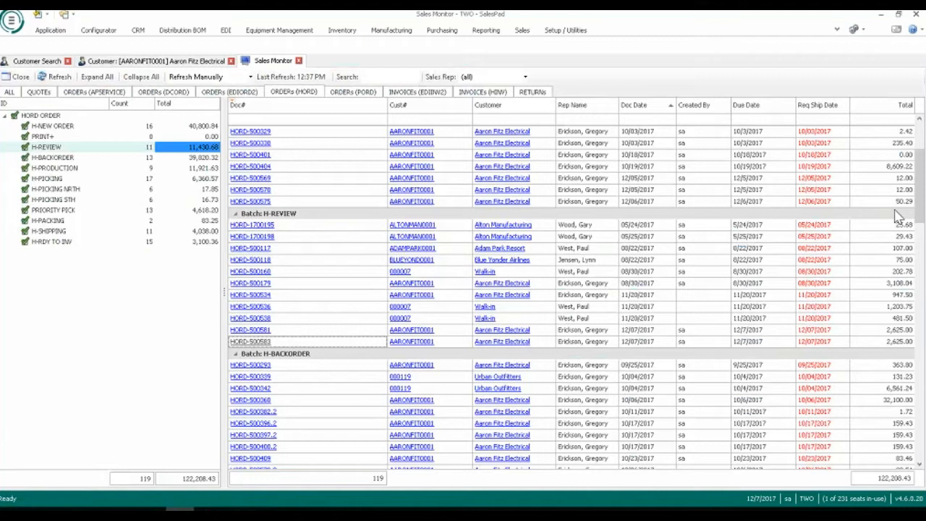
Switch to Gmail and review the SalesPad order confirmation's line item, totals and PDF attachment, then return to Sales Monitor.
{"action": "left_click", "coordinate": [151, 510]}
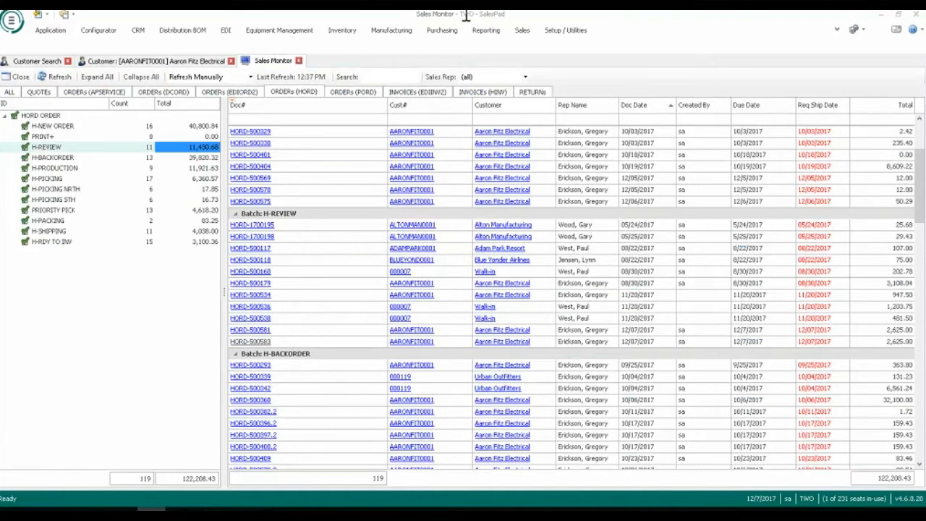
{"action": "key", "text": "alt+Tab"}
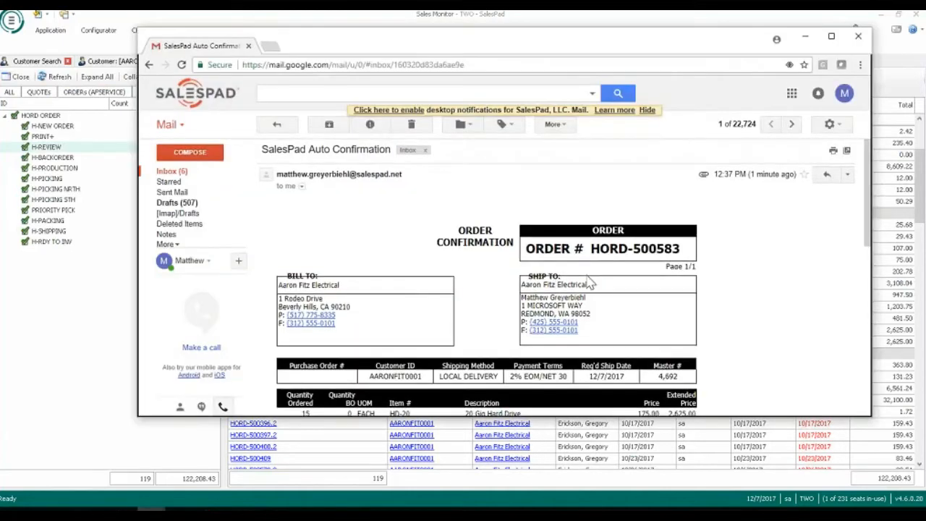
{"action": "scroll", "coordinate": [591, 282], "scroll_direction": "down", "scroll_amount": 3}
{"action": "scroll", "coordinate": [619, 318], "scroll_direction": "down", "scroll_amount": 2}
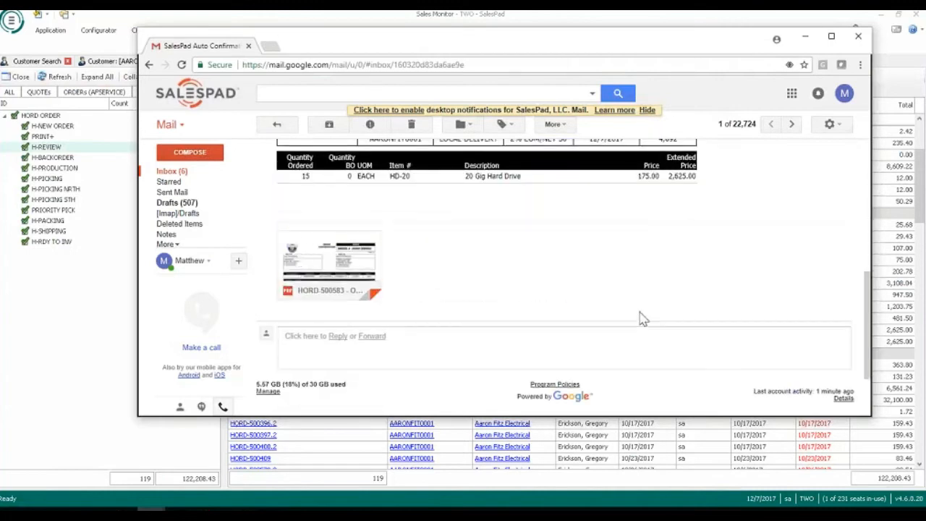
{"action": "scroll", "coordinate": [298, 248], "scroll_direction": "up", "scroll_amount": 1}
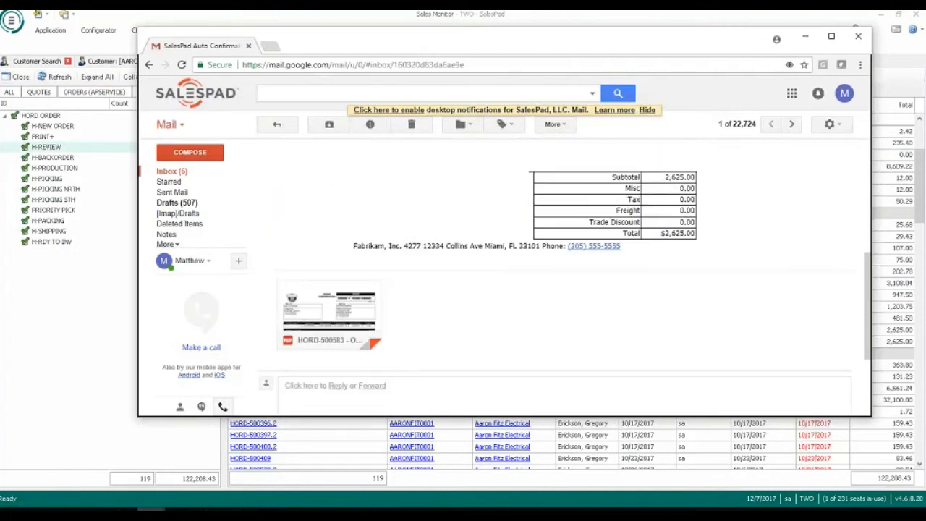
{"action": "left_click", "coordinate": [804, 40]}
Examine the HORD queues and rules in Workflow Setup, including Large Order and Credit Hold, and close the setup.
{"action": "scroll", "coordinate": [573, 273], "scroll_direction": "up", "scroll_amount": 2}
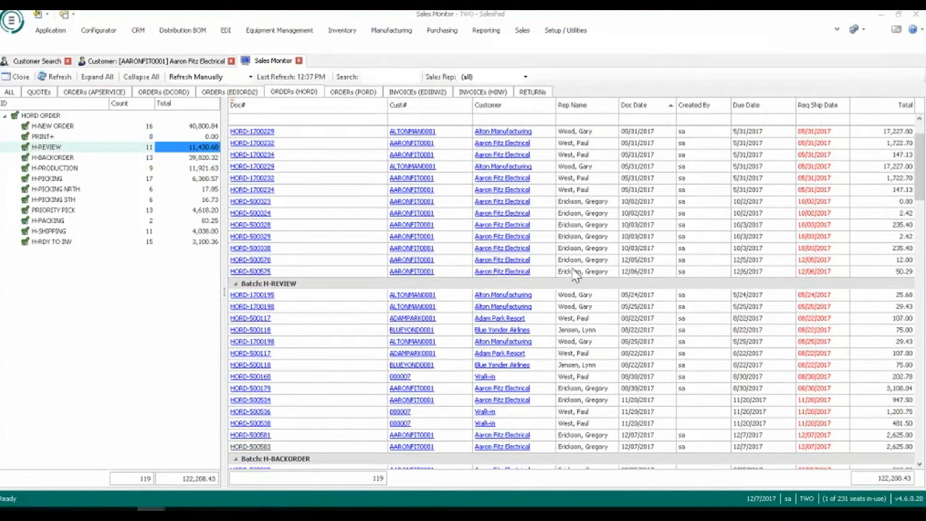
{"action": "scroll", "coordinate": [572, 274], "scroll_direction": "up", "scroll_amount": 2}
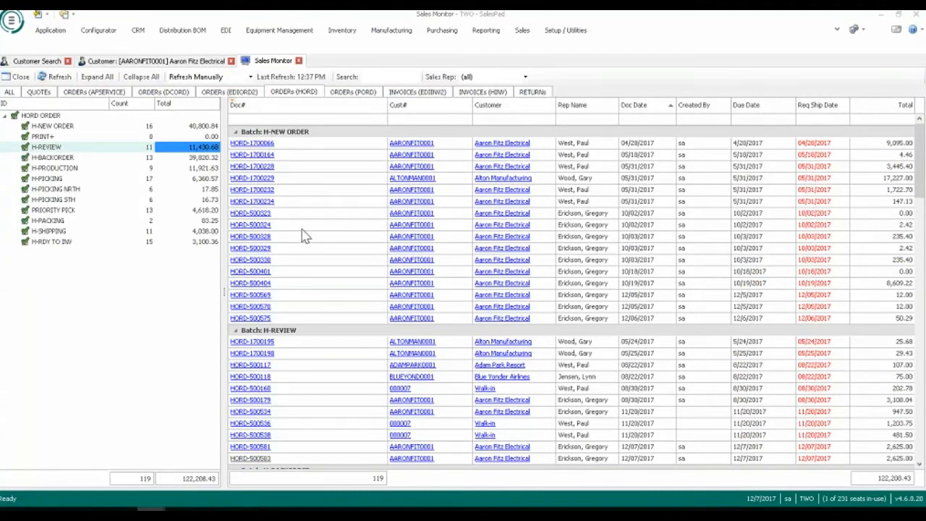
{"action": "left_click", "coordinate": [565, 31]}
{"action": "left_click", "coordinate": [390, 67]}
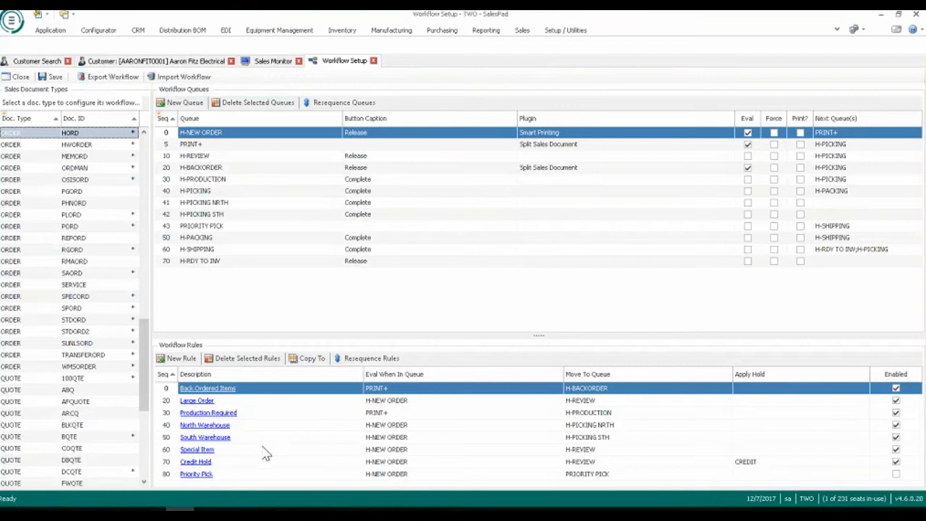
{"action": "left_click", "coordinate": [373, 60]}
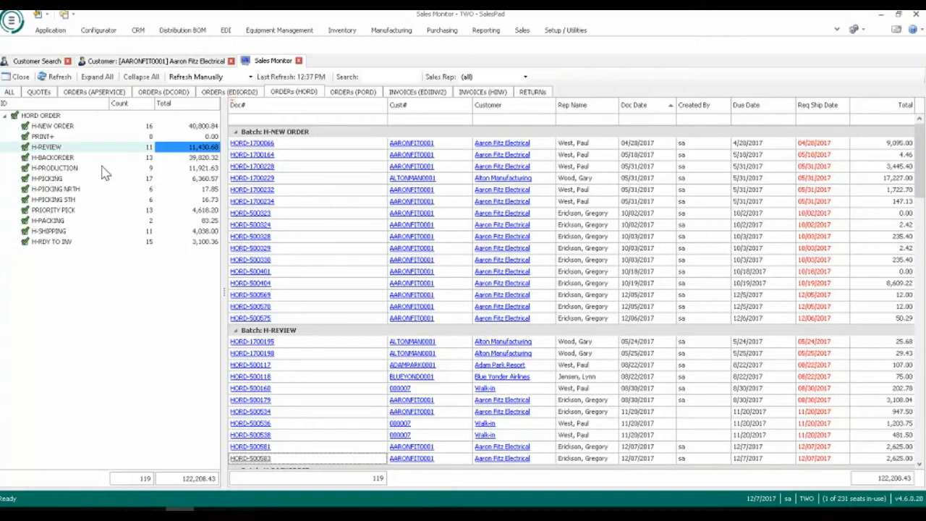
Switch to the mirrored device in AirServer and browse the document numbers available in the Picking module.
{"action": "scroll", "coordinate": [231, 249], "scroll_direction": "down", "scroll_amount": 5}
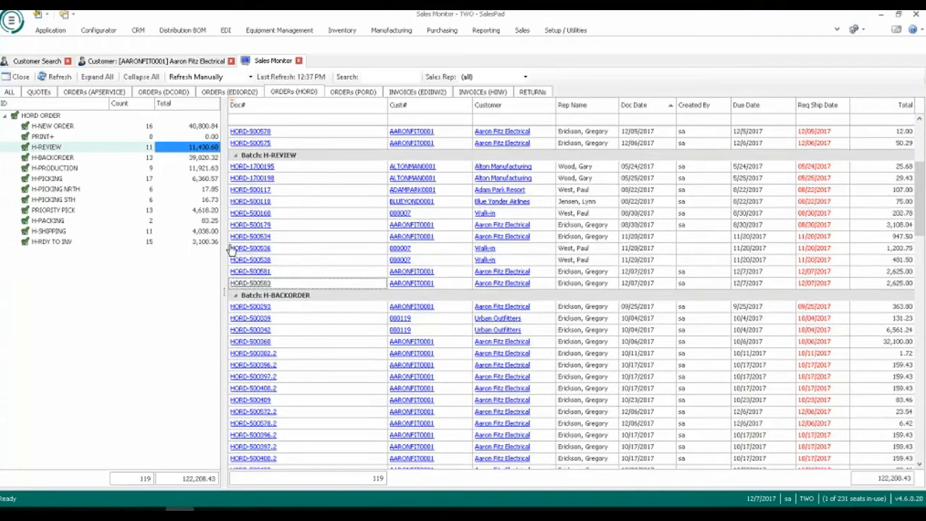
{"action": "scroll", "coordinate": [232, 249], "scroll_direction": "down", "scroll_amount": 1}
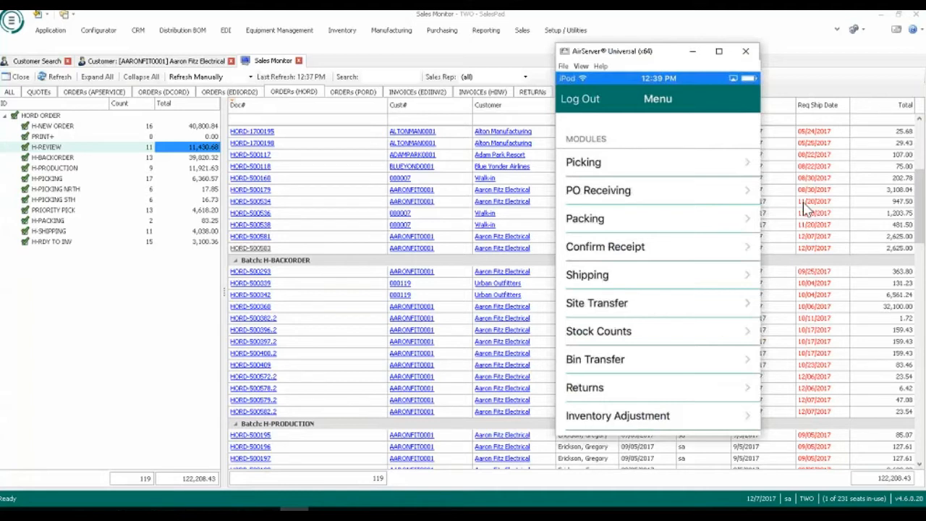
{"action": "left_click", "coordinate": [591, 173]}
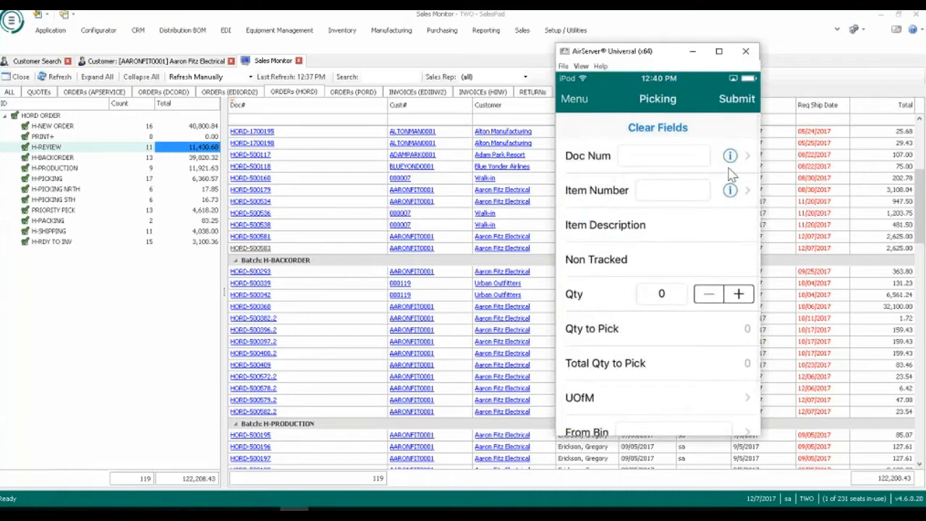
{"action": "left_click", "coordinate": [756, 167]}
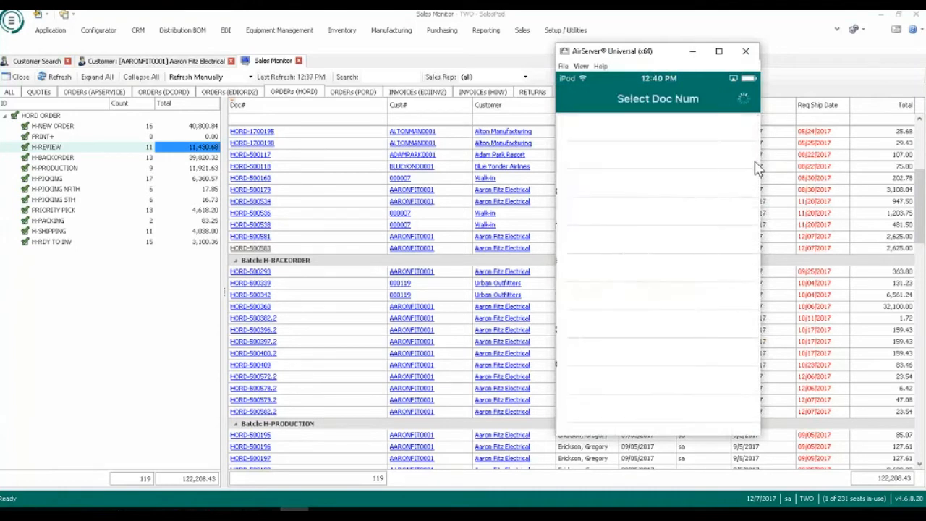
{"action": "scroll", "coordinate": [756, 168], "scroll_direction": "down", "scroll_amount": 3}
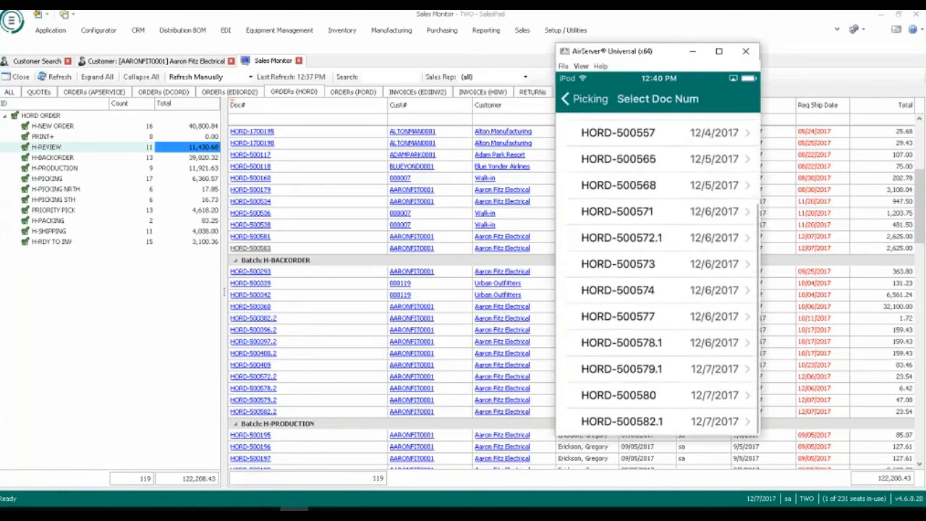
Check the orders in Sales Monitor's H-PICKING batch against the device's picking list, and return to the mirrored device.
{"action": "left_click", "coordinate": [181, 357]}
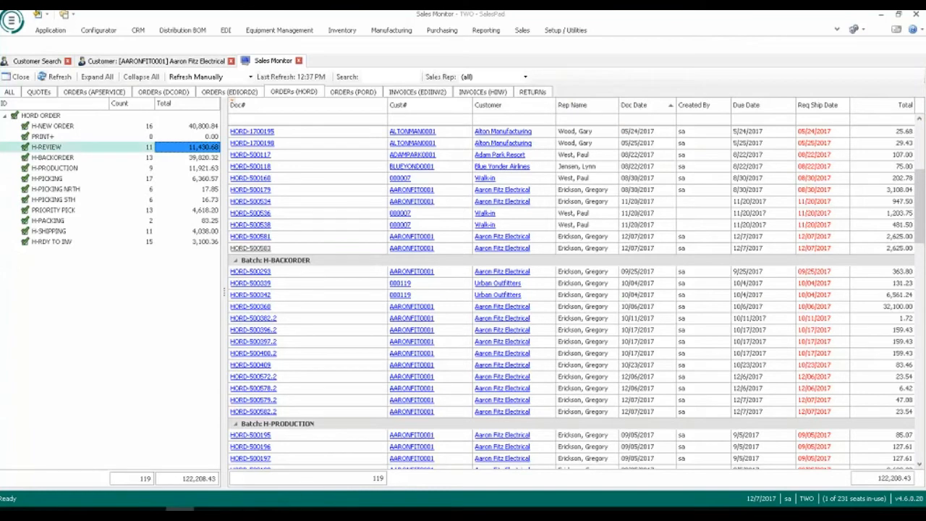
{"action": "left_click_drag", "start_coordinate": [918, 227], "coordinate": [919, 308]}
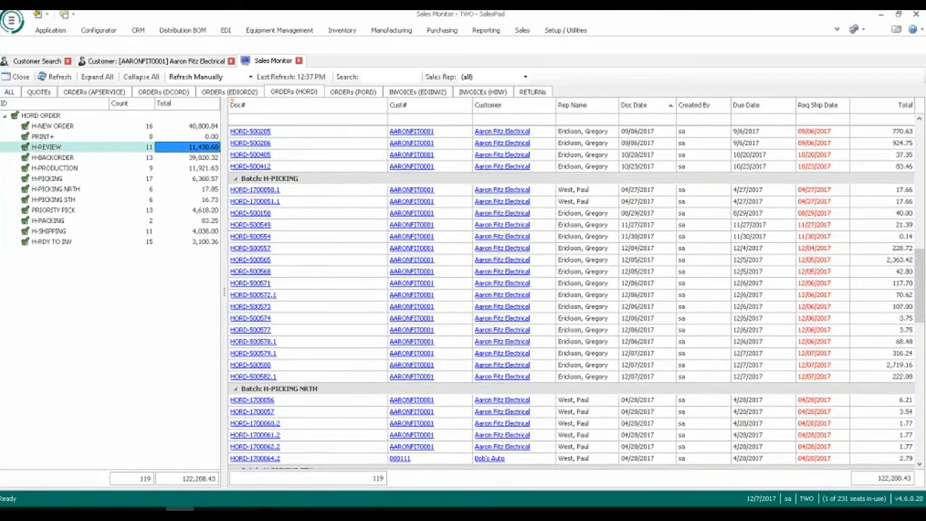
{"action": "left_click", "coordinate": [294, 509]}
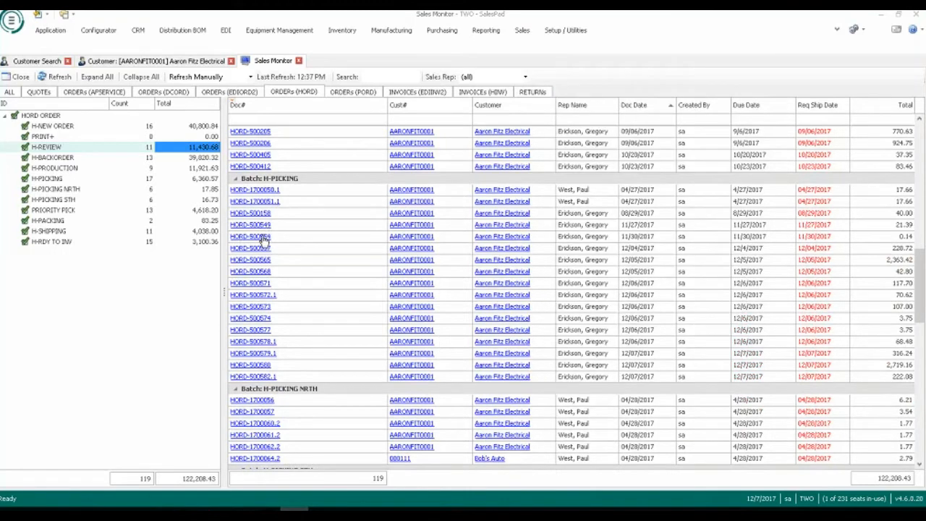
Refresh Sales Monitor and locate the picked split order in the H-SHIPPING batch.
{"action": "left_click", "coordinate": [55, 78]}
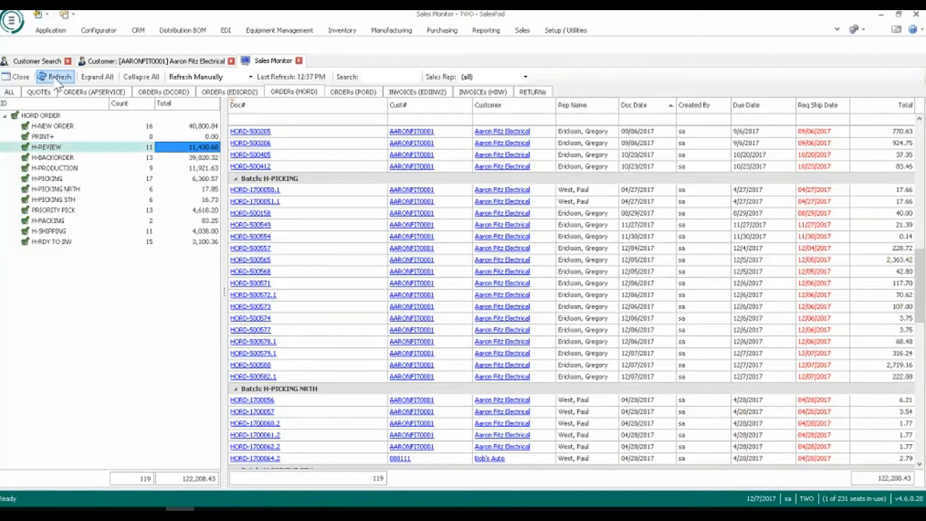
{"action": "left_click", "coordinate": [58, 77]}
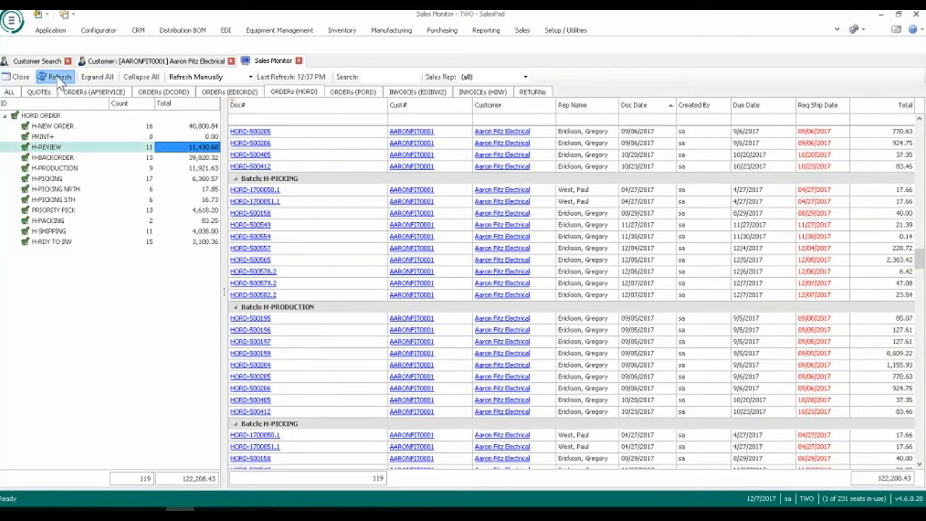
{"action": "left_click", "coordinate": [63, 77]}
{"action": "scroll", "coordinate": [371, 316], "scroll_direction": "down", "scroll_amount": 6}
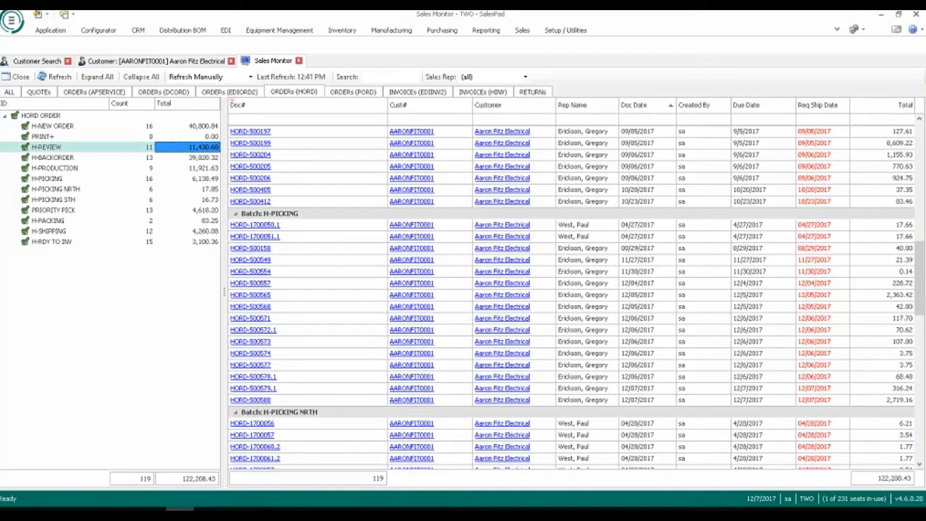
{"action": "scroll", "coordinate": [315, 360], "scroll_direction": "down", "scroll_amount": 8}
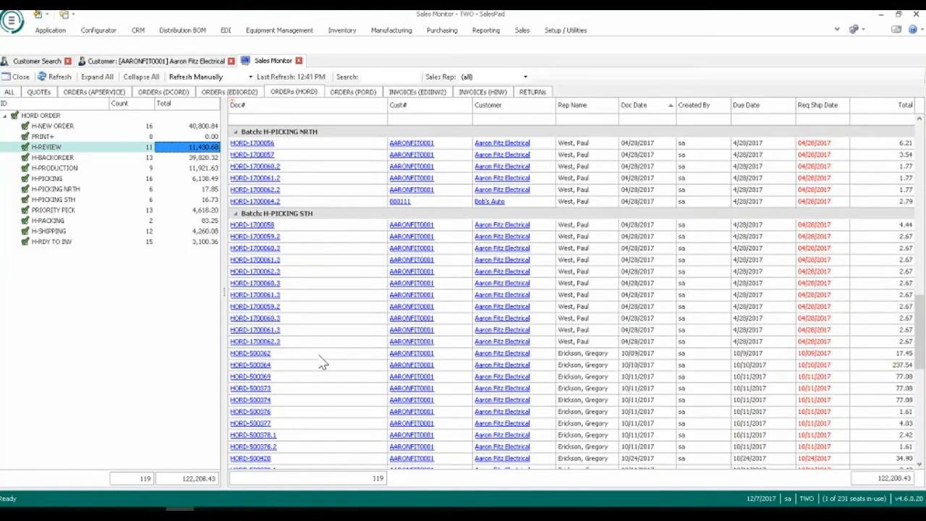
{"action": "scroll", "coordinate": [322, 363], "scroll_direction": "down", "scroll_amount": 7}
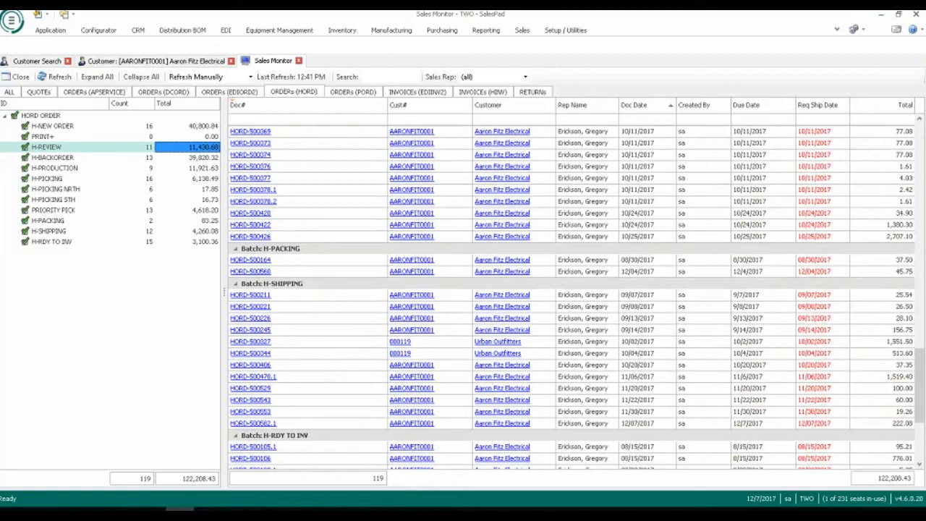
Examine the picked order's fulfilled and allocated quantities and its audit history, and close the order.
{"action": "left_click", "coordinate": [265, 425]}
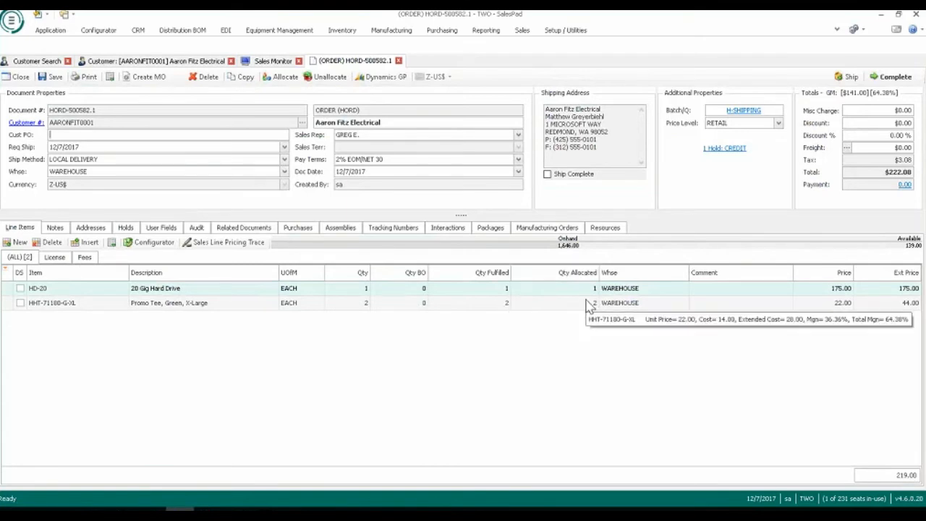
{"action": "left_click", "coordinate": [197, 228]}
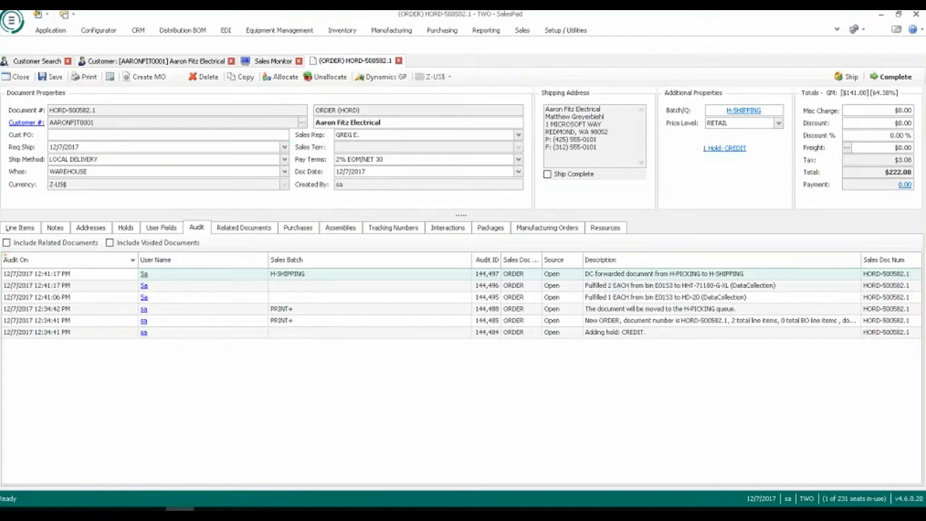
{"action": "left_click", "coordinate": [398, 60]}
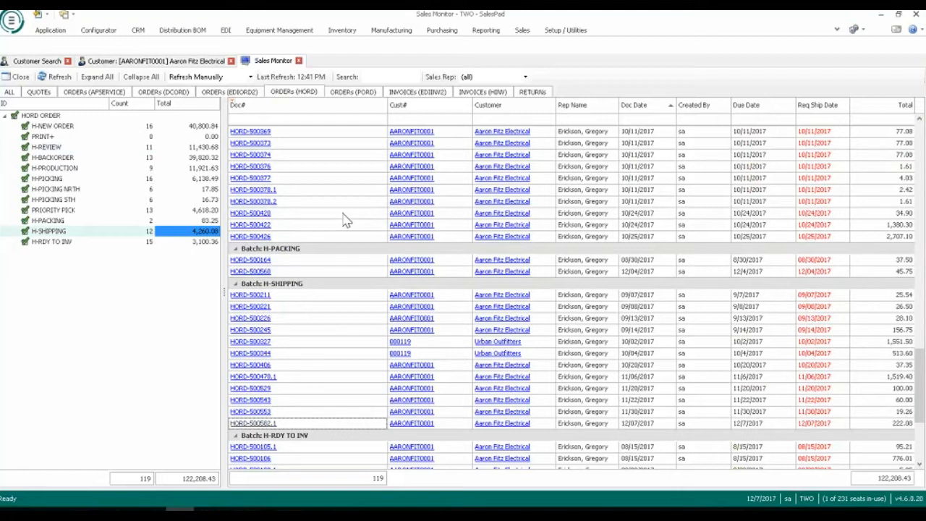
Close Sales Monitor and the customer record, and open the Sales Analysis report.
{"action": "left_click", "coordinate": [298, 61]}
{"action": "left_click", "coordinate": [231, 60]}
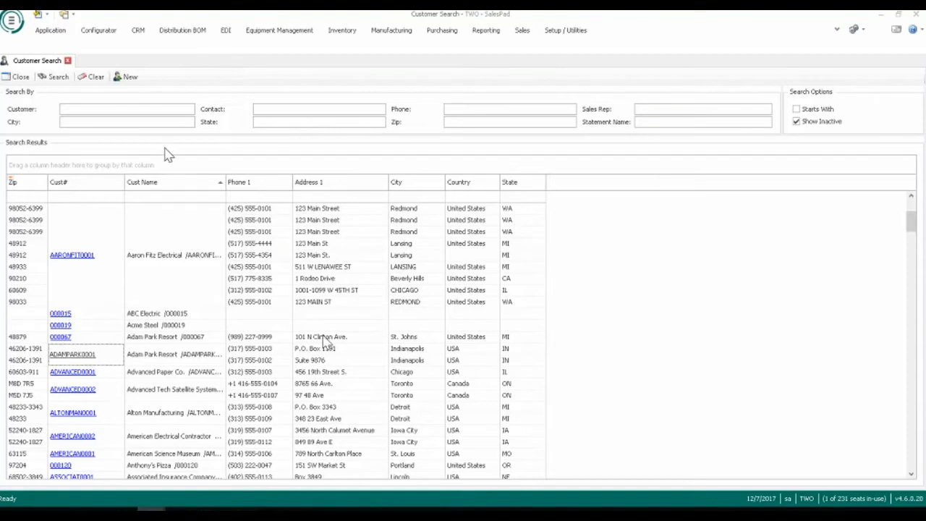
{"action": "left_click", "coordinate": [50, 30]}
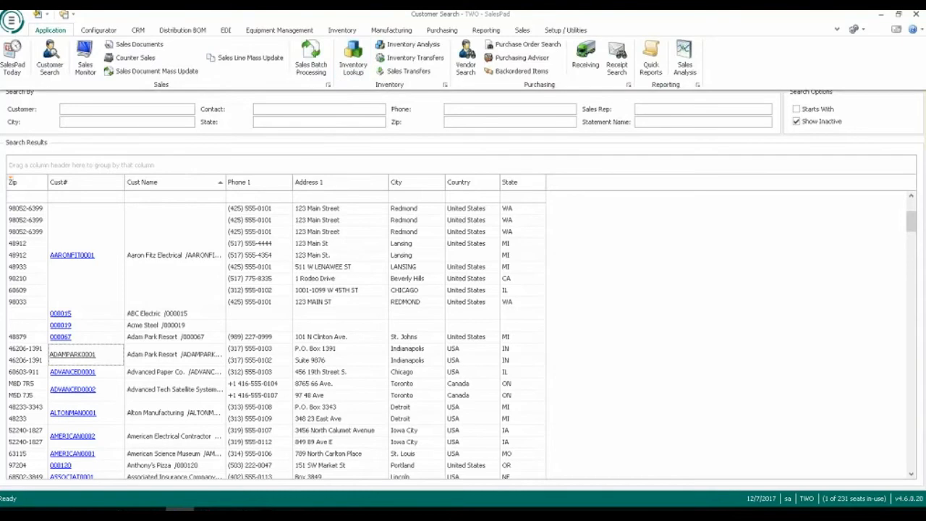
{"action": "left_click", "coordinate": [683, 60]}
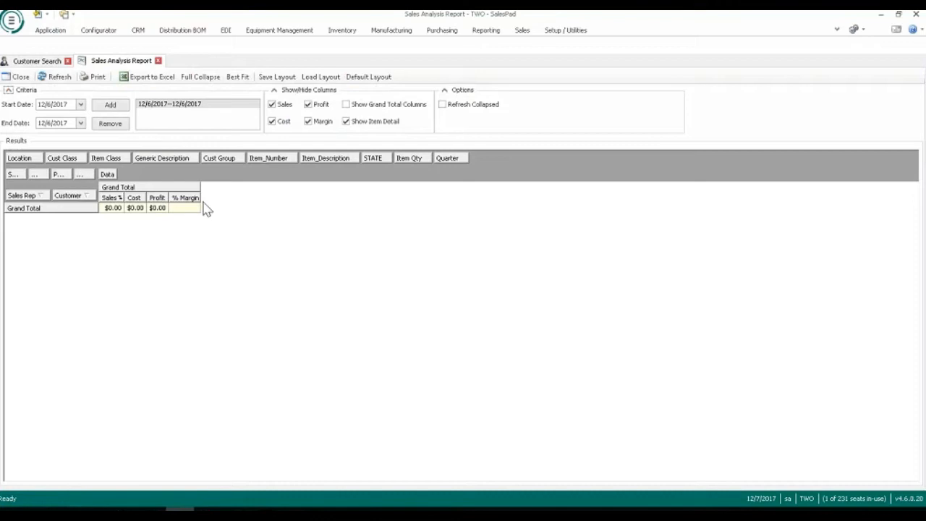
Replace the report's date range with 12/6/2016 to 12/6/2017 and refresh the results.
{"action": "double_click", "coordinate": [69, 105]}
{"action": "type", "text": "2016"}
{"action": "left_click", "coordinate": [119, 105]}
{"action": "left_click", "coordinate": [155, 103]}
{"action": "left_click", "coordinate": [120, 124]}
{"action": "left_click", "coordinate": [57, 77]}
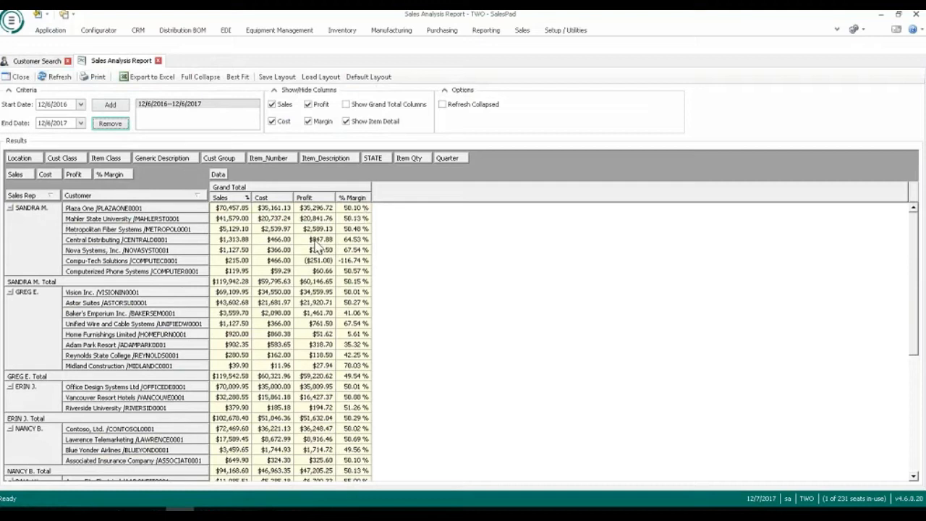
Remove the Sales Rep grouping from the pivot rows and group each customer's sales by Item_Number instead.
{"action": "left_click_drag", "start_coordinate": [32, 195], "coordinate": [481, 157]}
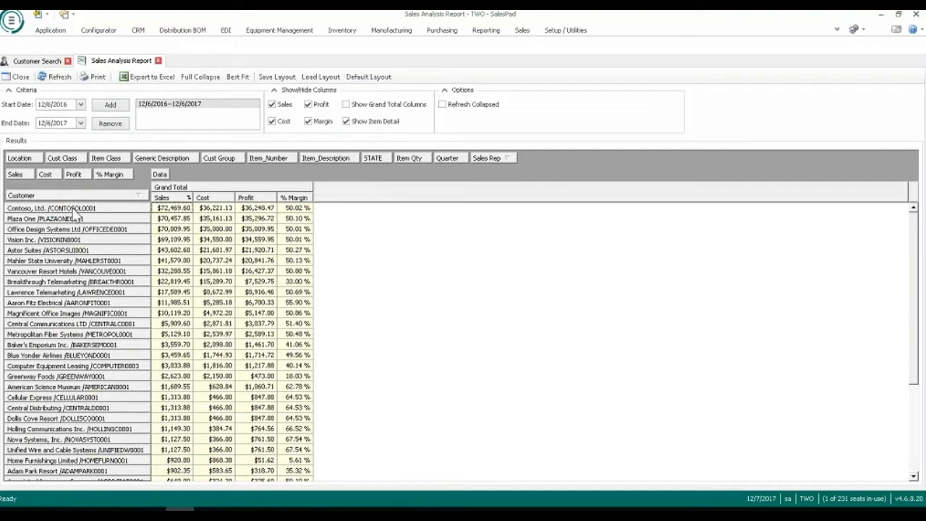
{"action": "left_click_drag", "start_coordinate": [268, 158], "coordinate": [154, 196]}
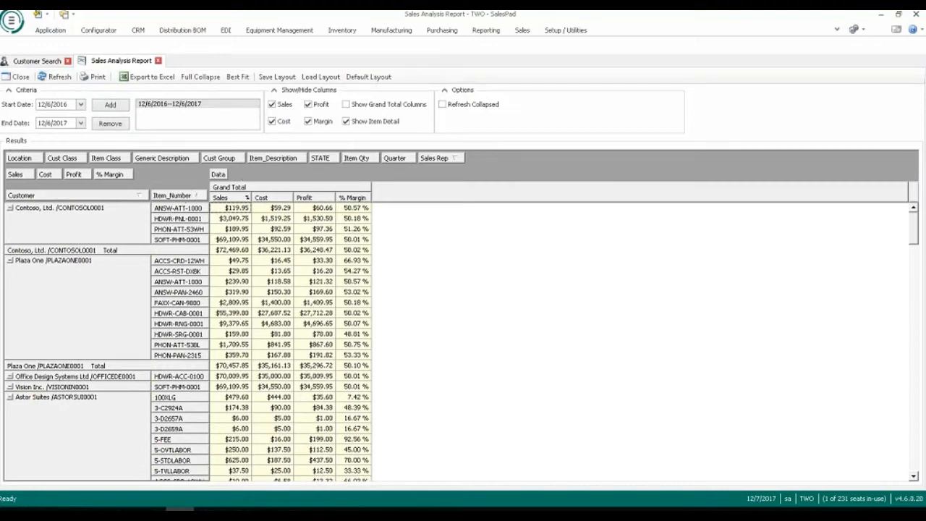
Add a second date range of 12/6/2015 to 12/6/2016 for comparison and refresh the report.
{"action": "double_click", "coordinate": [62, 123]}
{"action": "type", "text": "2016"}
{"action": "double_click", "coordinate": [65, 104]}
{"action": "type", "text": "2015"}
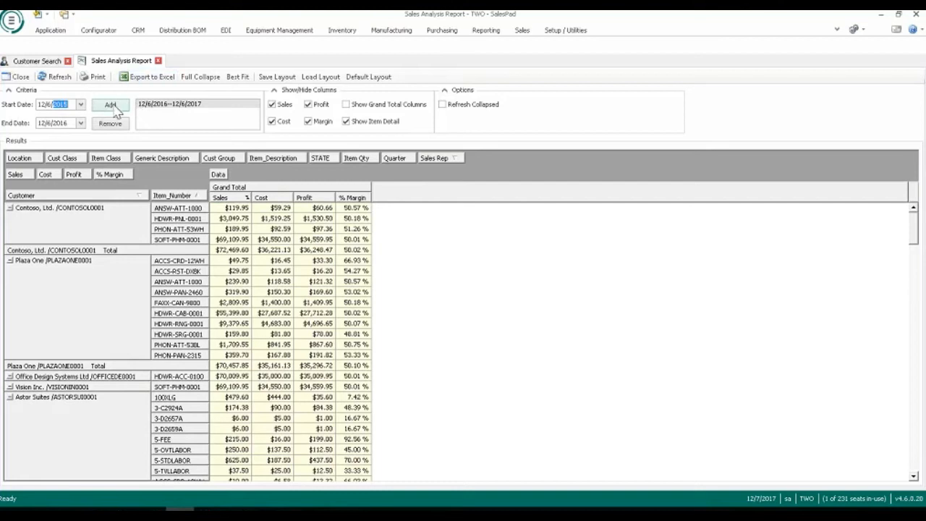
{"action": "left_click", "coordinate": [110, 104]}
{"action": "left_click", "coordinate": [60, 77]}
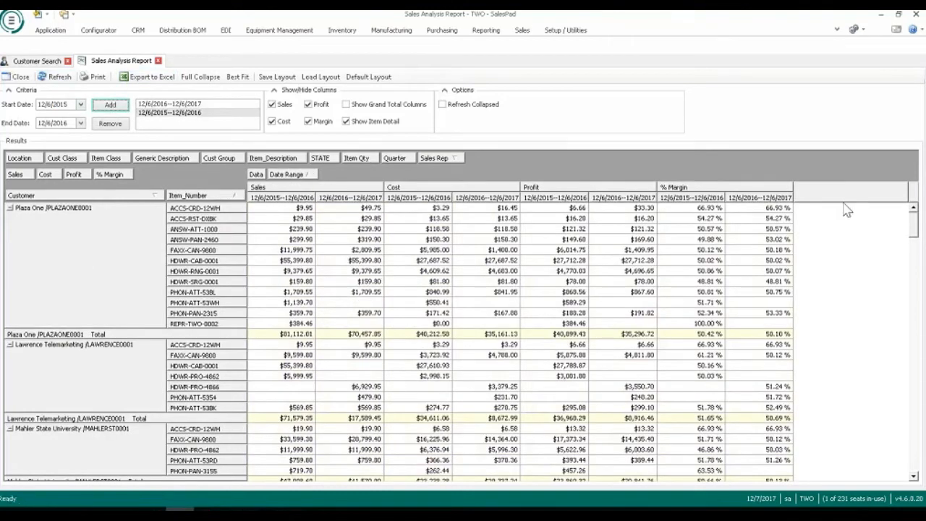
Add the Chg%-Sales field to the pivot's data area, review its values, and close the Sales Analysis report.
{"action": "right_click", "coordinate": [823, 181]}
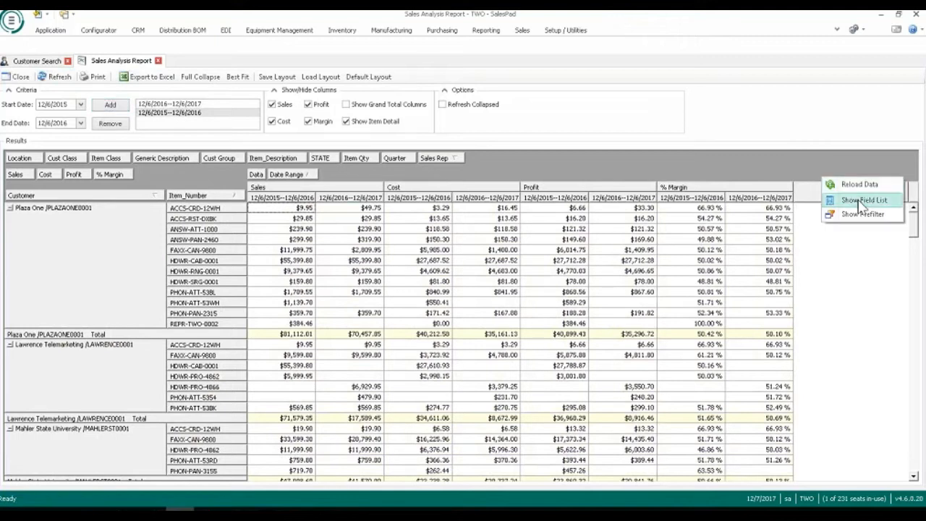
{"action": "left_click", "coordinate": [853, 201]}
{"action": "left_click_drag", "start_coordinate": [828, 426], "coordinate": [145, 178]}
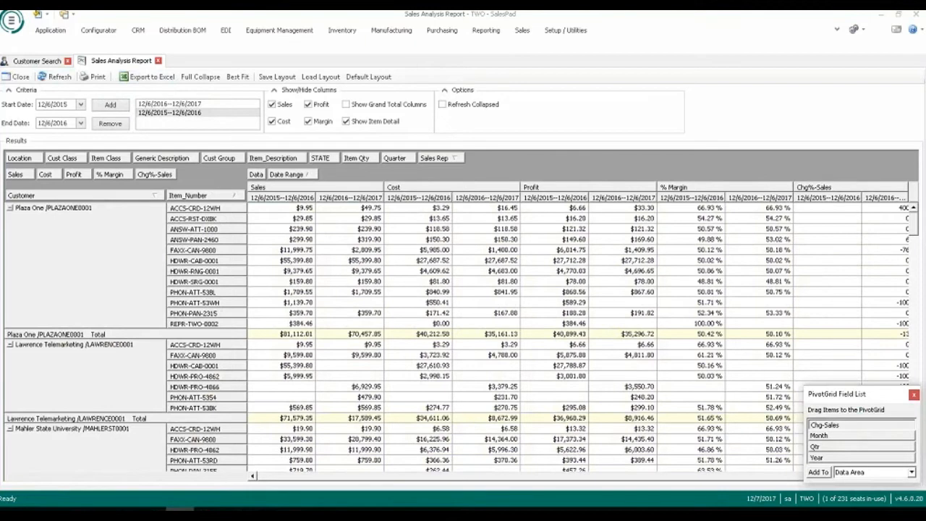
{"action": "left_click", "coordinate": [913, 395]}
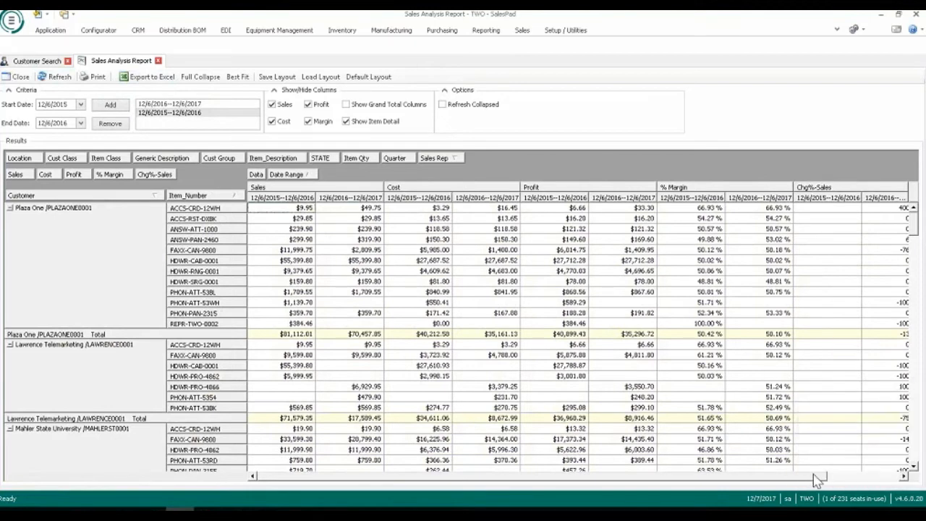
{"action": "left_click", "coordinate": [842, 475]}
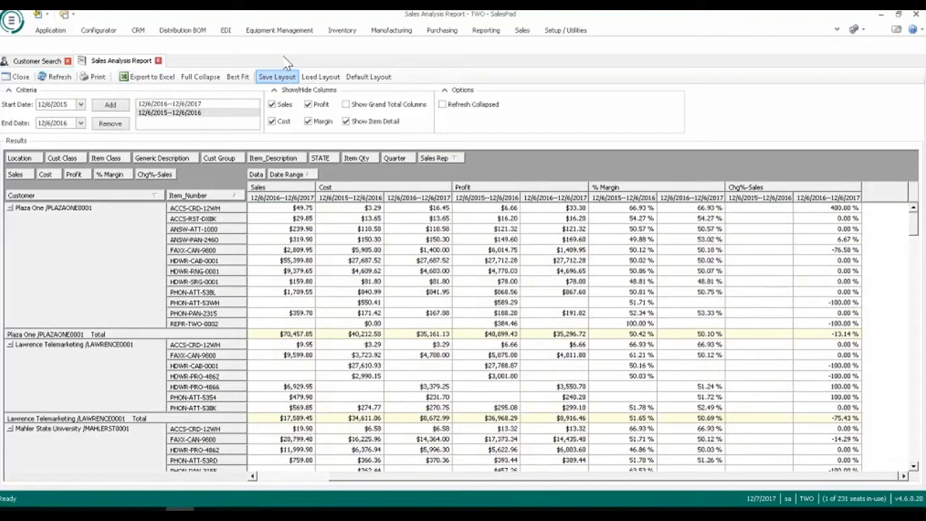
{"action": "left_click", "coordinate": [158, 61]}
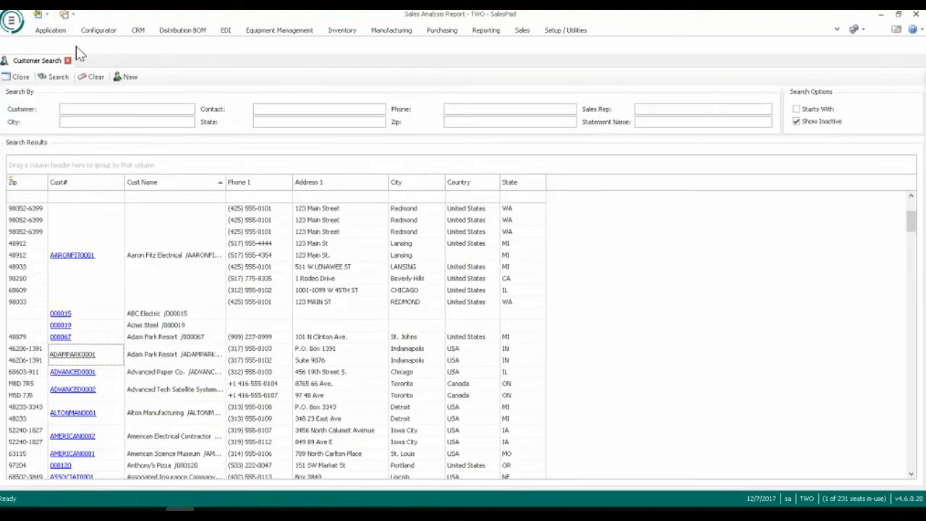
Open the Top Customers dashboard in the Dashboard Viewer and examine its customer sales chart and state map.
{"action": "left_click", "coordinate": [499, 36]}
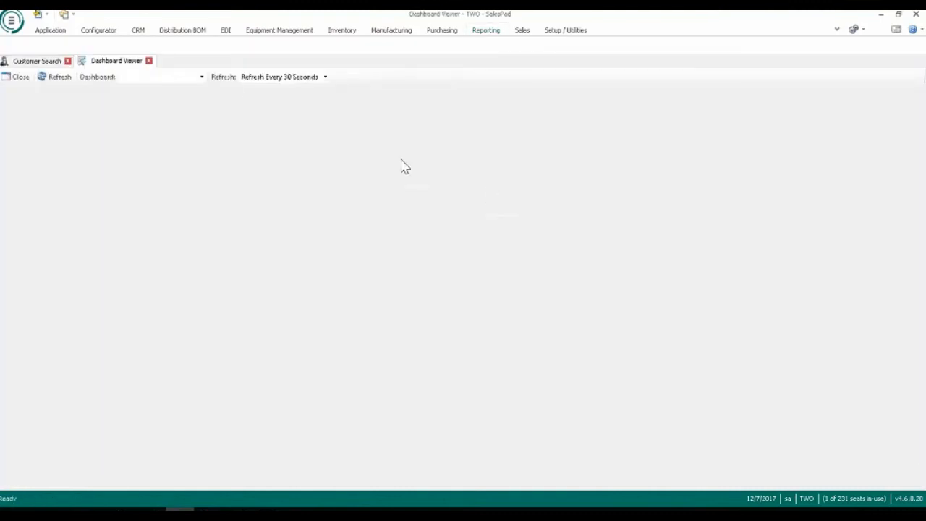
{"action": "left_click", "coordinate": [201, 77]}
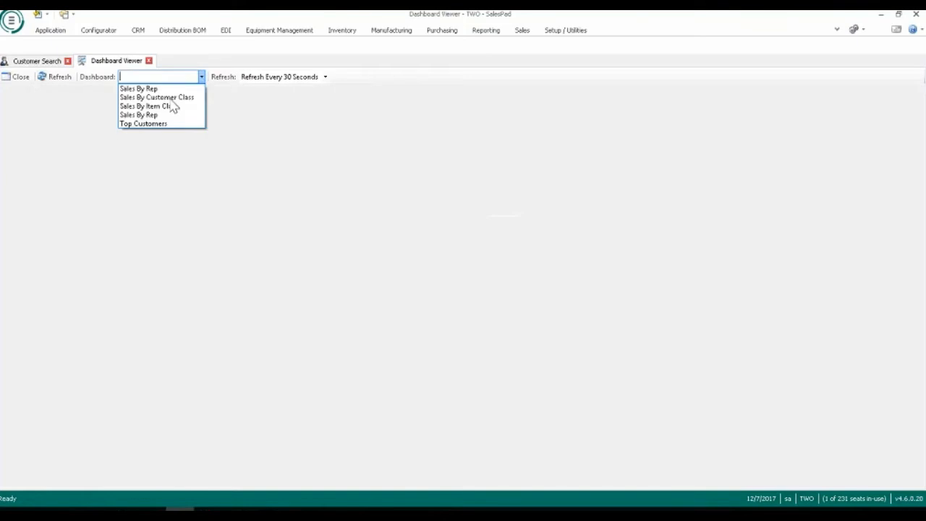
{"action": "left_click", "coordinate": [144, 124]}
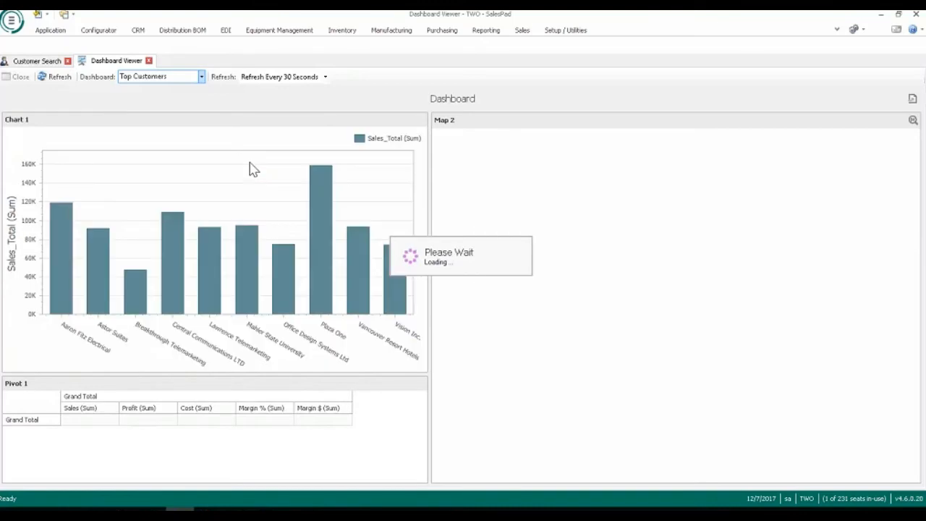
{"action": "mouse_move", "coordinate": [322, 159]}
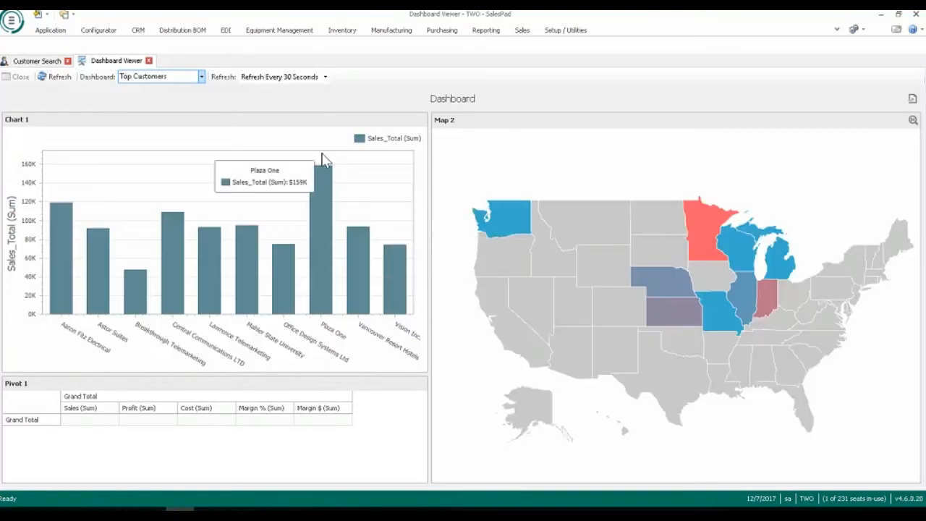
{"action": "mouse_move", "coordinate": [144, 287]}
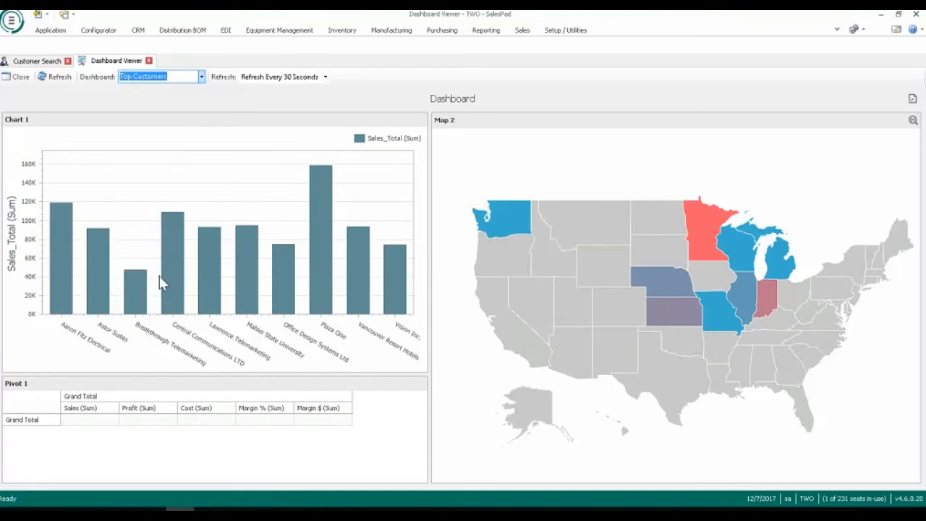
{"action": "mouse_move", "coordinate": [276, 272]}
{"action": "mouse_move", "coordinate": [316, 276]}
{"action": "mouse_move", "coordinate": [731, 304]}
{"action": "mouse_move", "coordinate": [695, 232]}
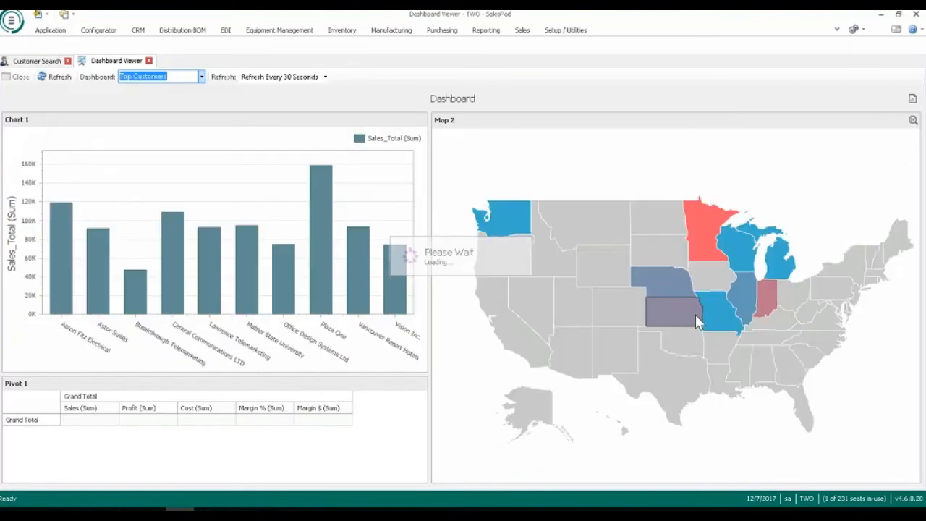
{"action": "mouse_move", "coordinate": [695, 317]}
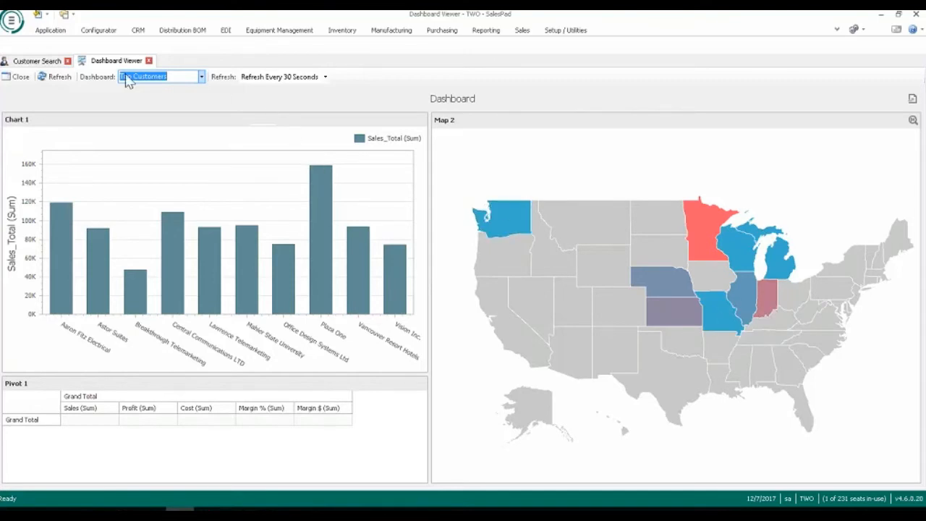
Open Quick Reports and run the Cost-Gross-Margin by Sales Rep report.
{"action": "left_click", "coordinate": [488, 32]}
{"action": "left_click", "coordinate": [29, 57]}
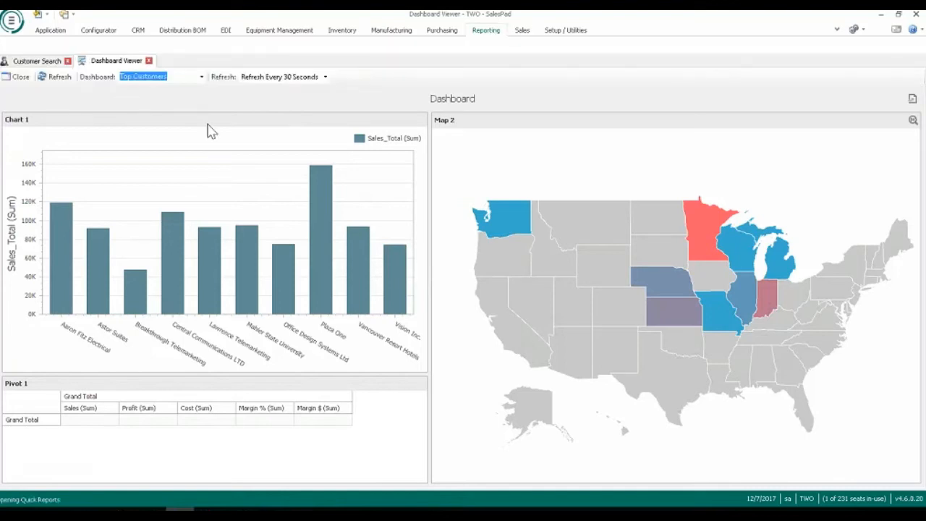
{"action": "left_click", "coordinate": [98, 147]}
{"action": "double_click", "coordinate": [84, 149]}
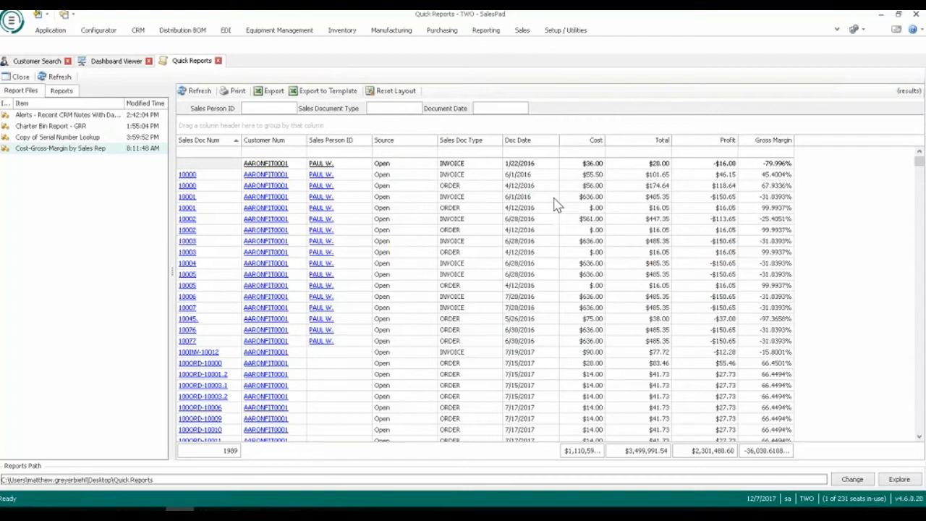
Filter the margin report by the salesperson's ID and document type Invoice, refresh it, and close Quick Reports and the Dashboard Viewer.
{"action": "left_click", "coordinate": [264, 109]}
{"action": "type", "text": "GREG"}
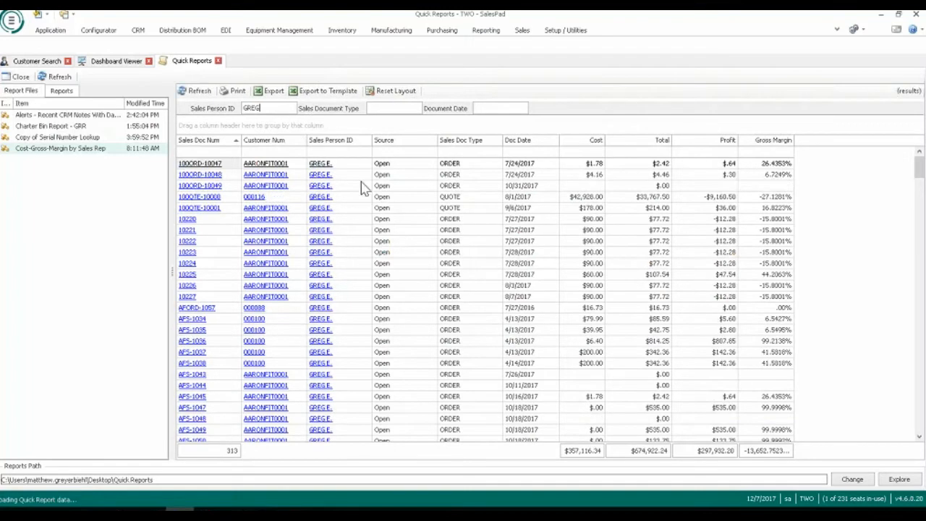
{"action": "left_click", "coordinate": [398, 108]}
{"action": "type", "text": "Invoice"}
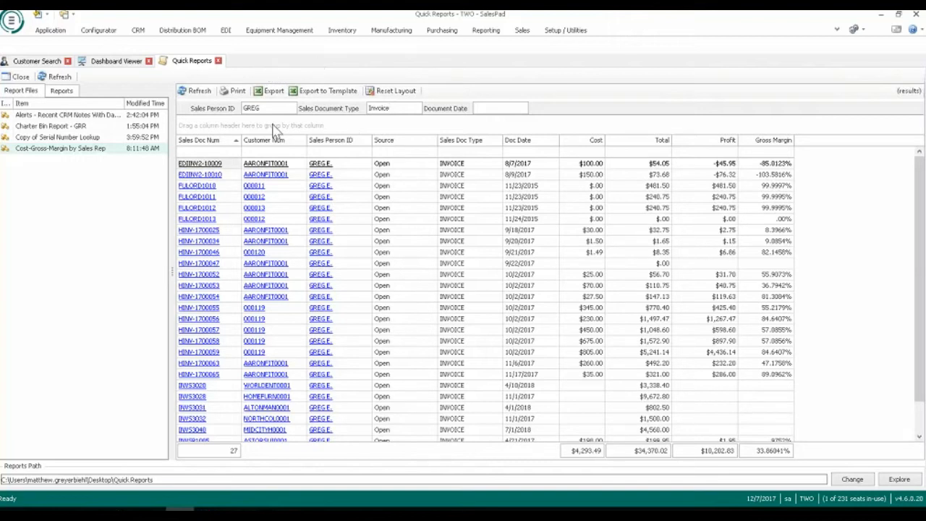
{"action": "left_click", "coordinate": [200, 92]}
{"action": "left_click", "coordinate": [218, 61]}
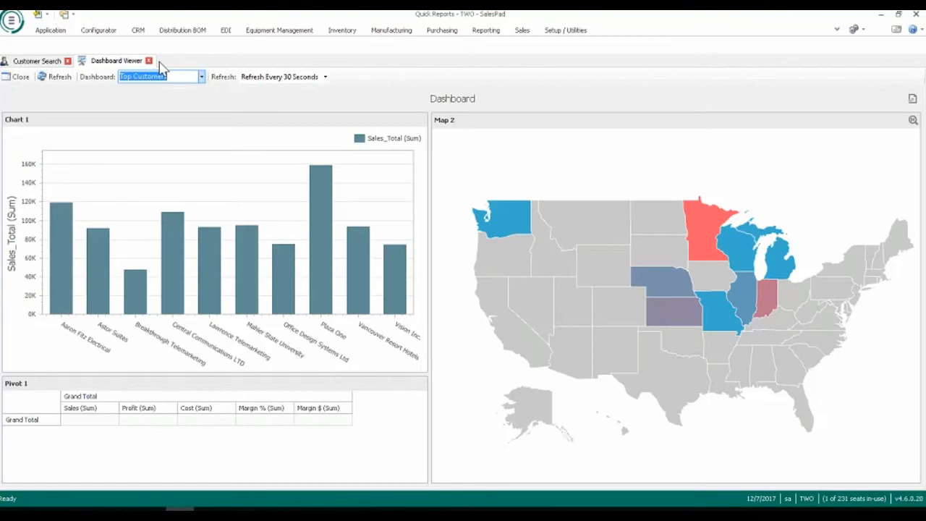
{"action": "left_click", "coordinate": [149, 61]}
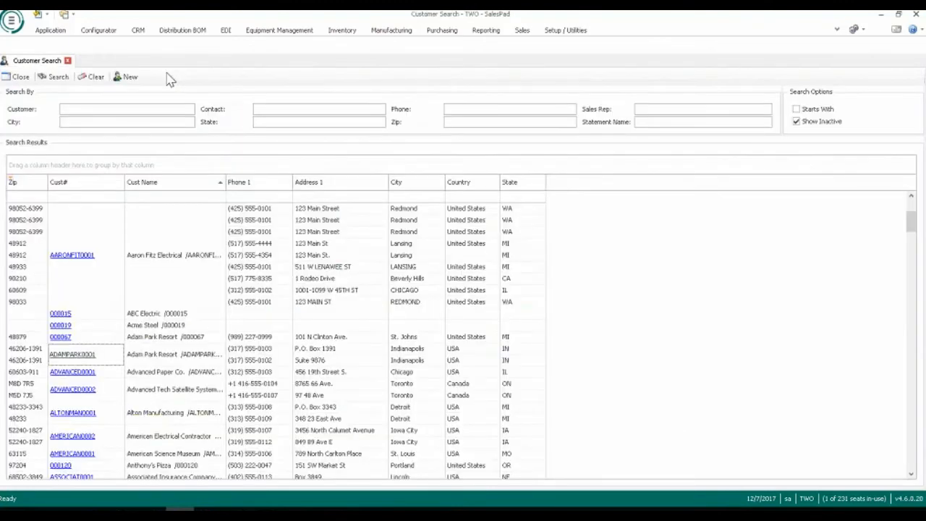